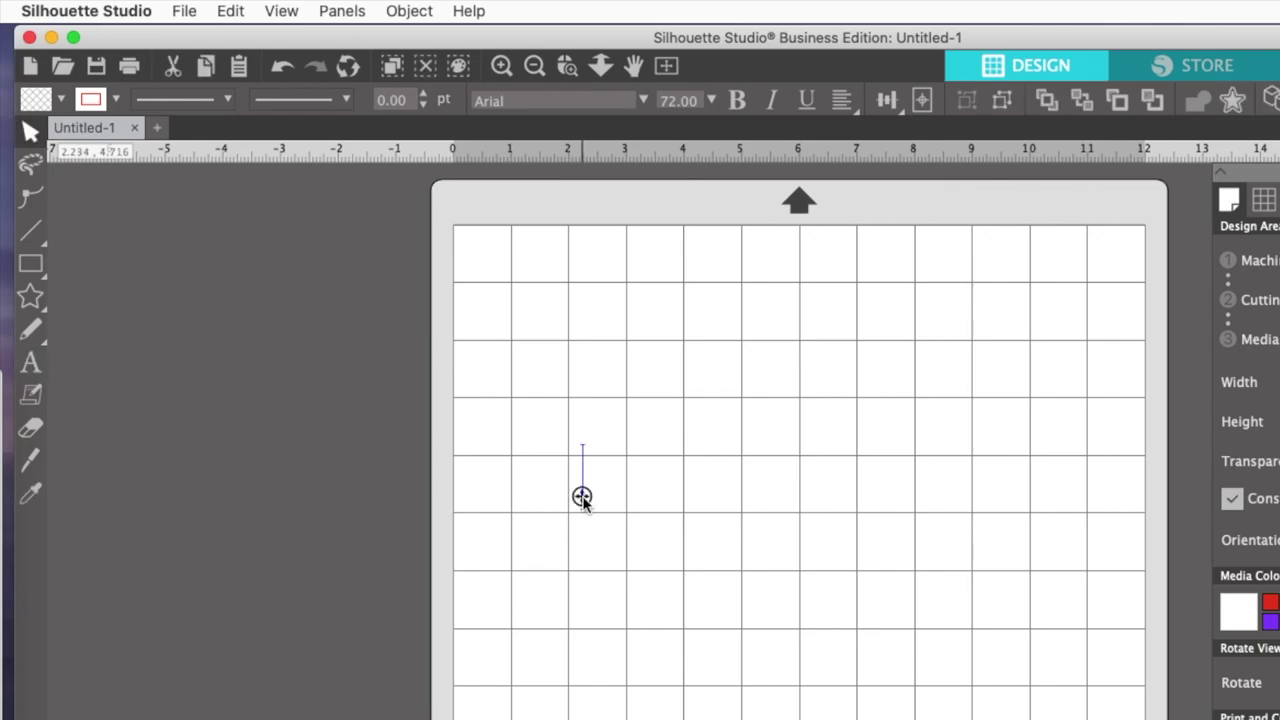
Enter the text SPARKLE on the design page and finish text editing with the word selected.
{"action": "type", "text": "SPARKL"}
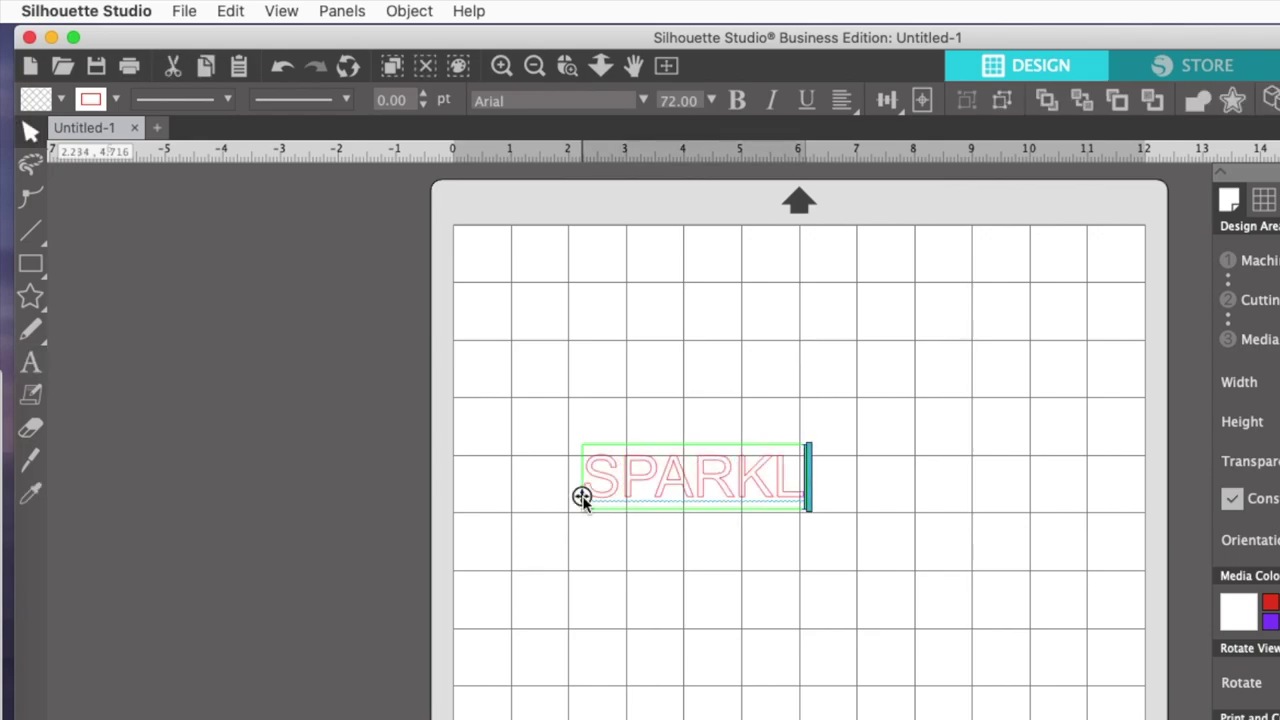
{"action": "type", "text": "E"}
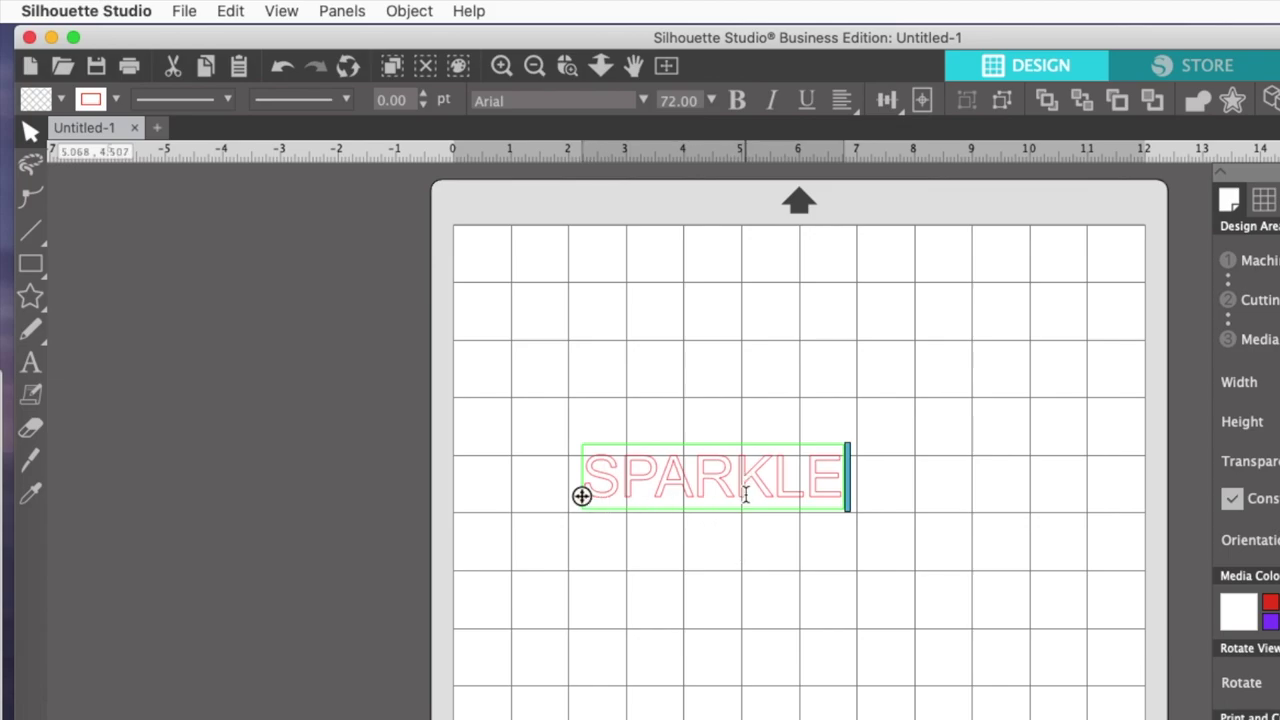
{"action": "left_click", "coordinate": [731, 560]}
{"action": "left_click", "coordinate": [731, 487]}
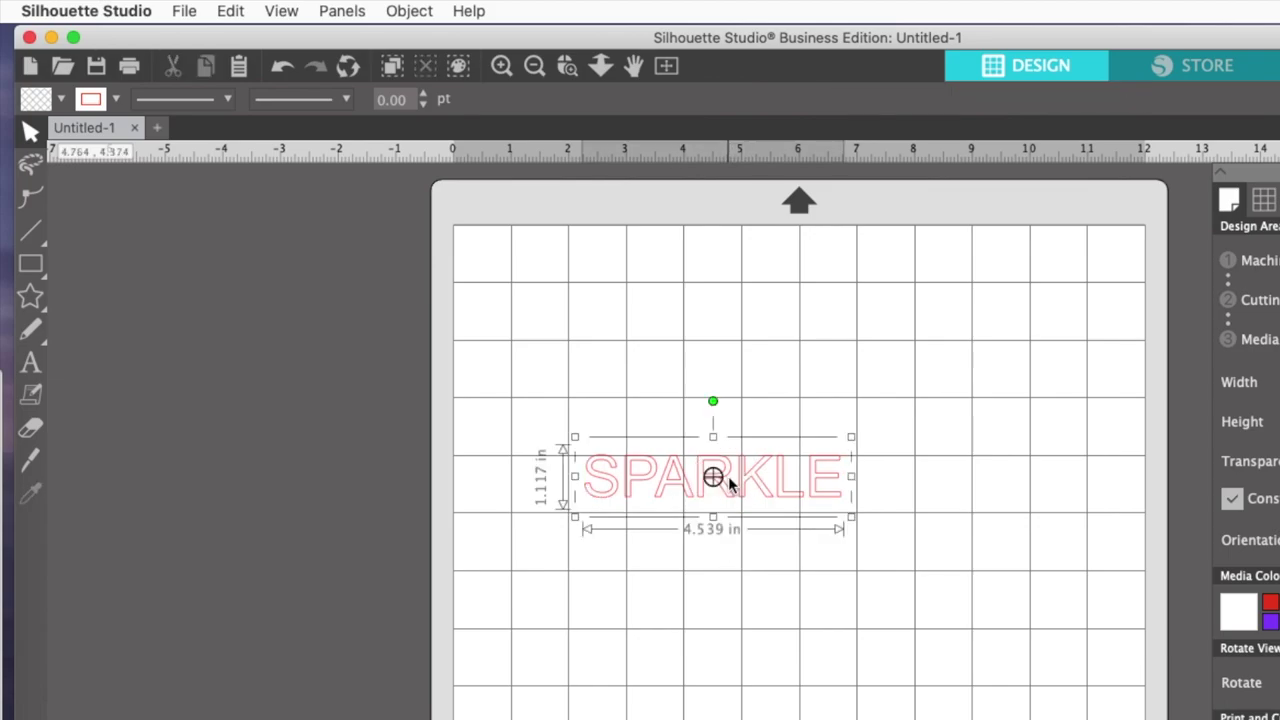
Change the font of the SPARKLE text to SignPainter.
{"action": "left_click", "coordinate": [645, 104]}
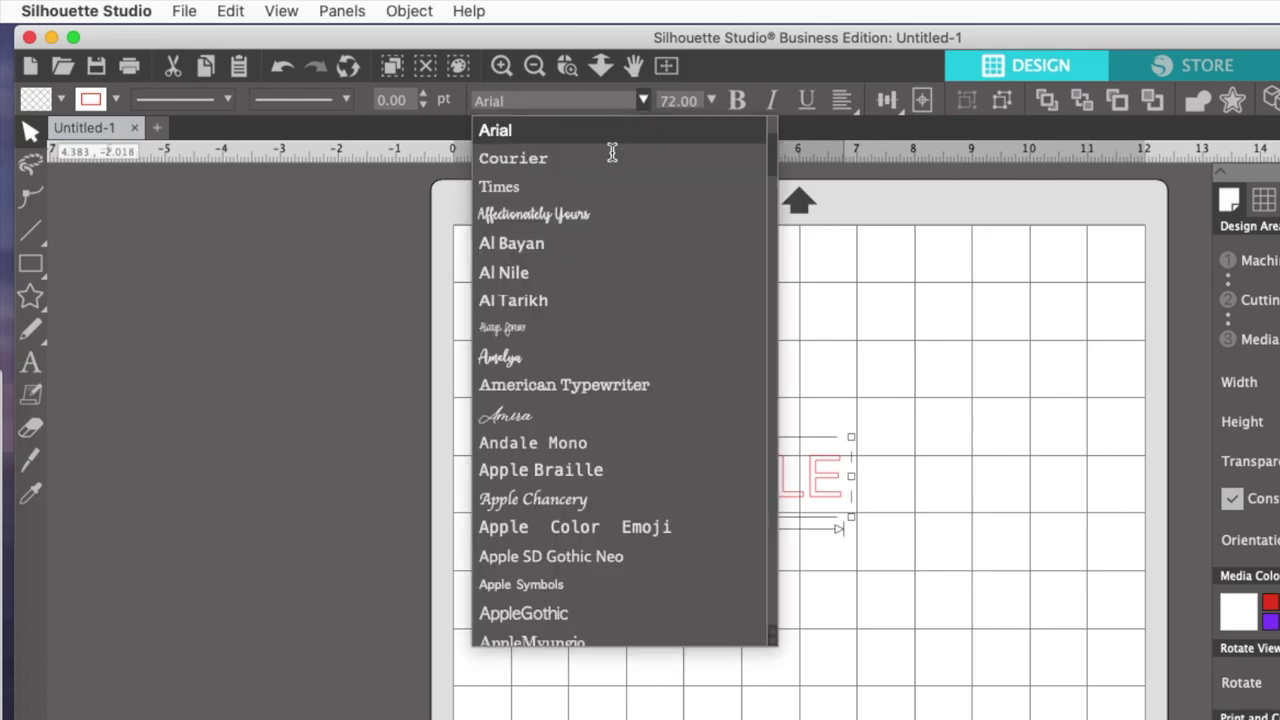
{"action": "scroll", "coordinate": [600, 322], "scroll_direction": "down", "scroll_amount": 15}
{"action": "scroll", "coordinate": [600, 322], "scroll_direction": "down", "scroll_amount": 20}
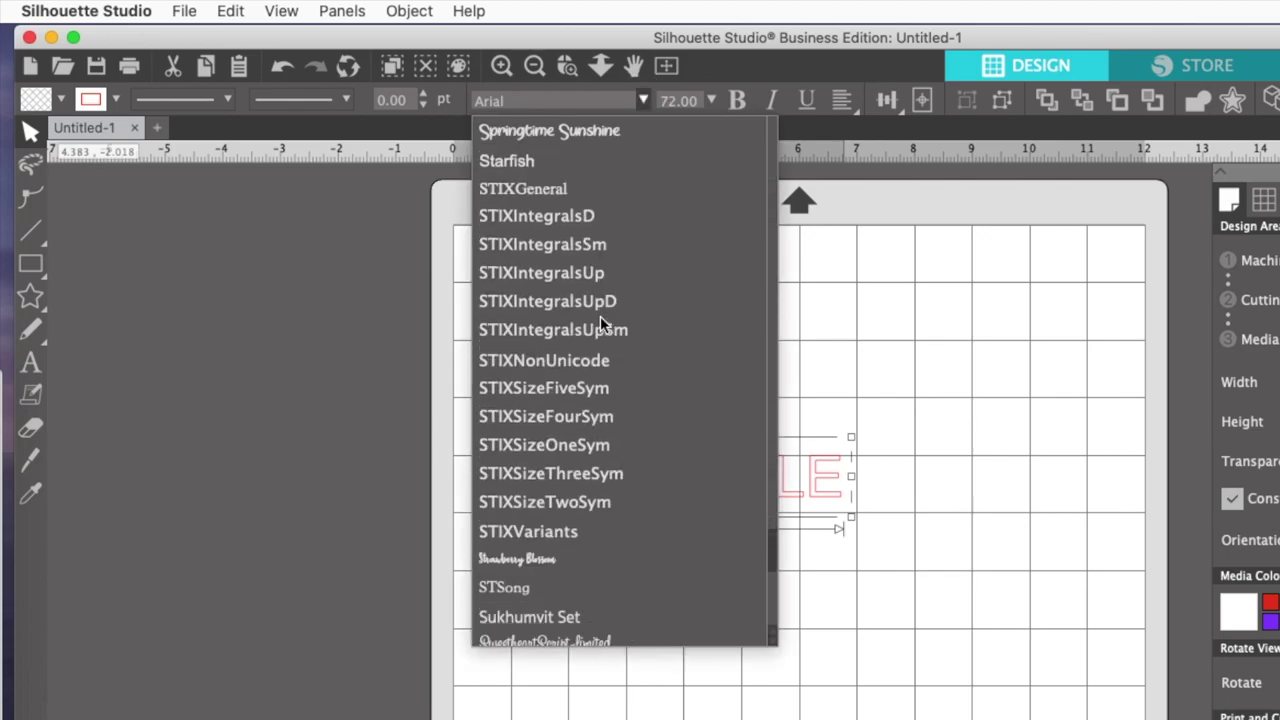
{"action": "scroll", "coordinate": [600, 322], "scroll_direction": "up", "scroll_amount": 4}
{"action": "scroll", "coordinate": [600, 322], "scroll_direction": "up", "scroll_amount": 5}
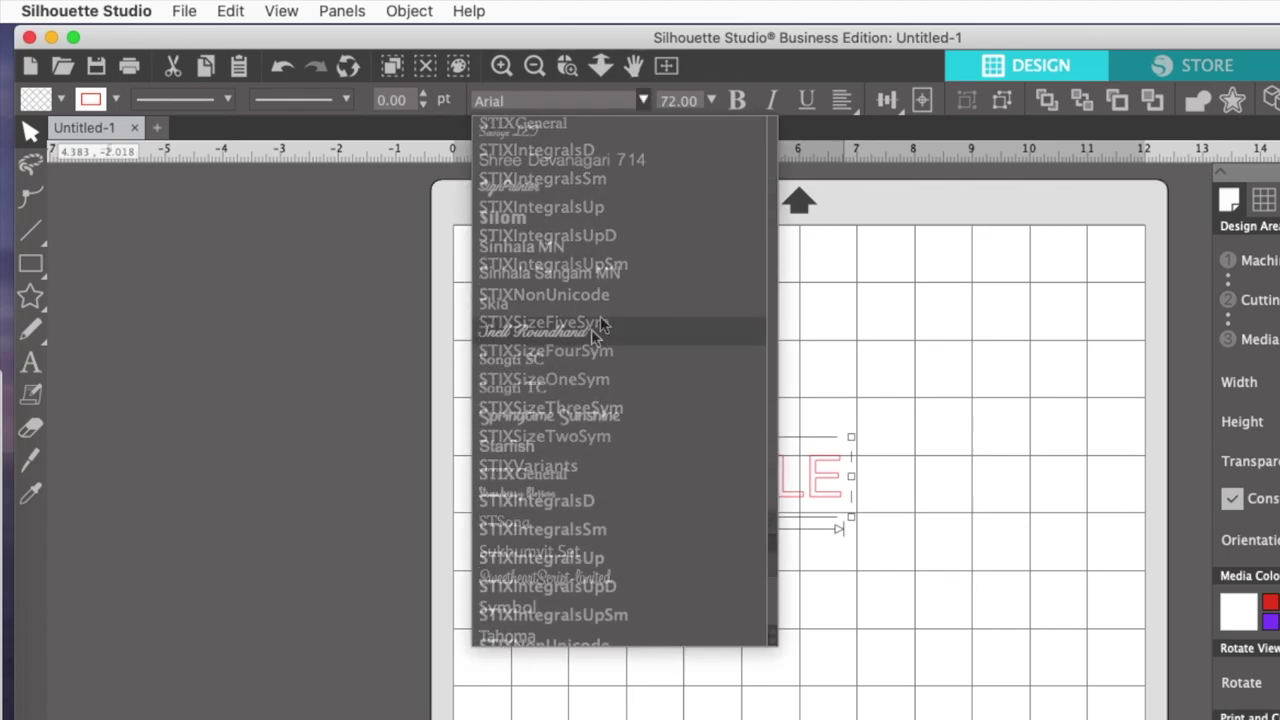
{"action": "left_click", "coordinate": [520, 188]}
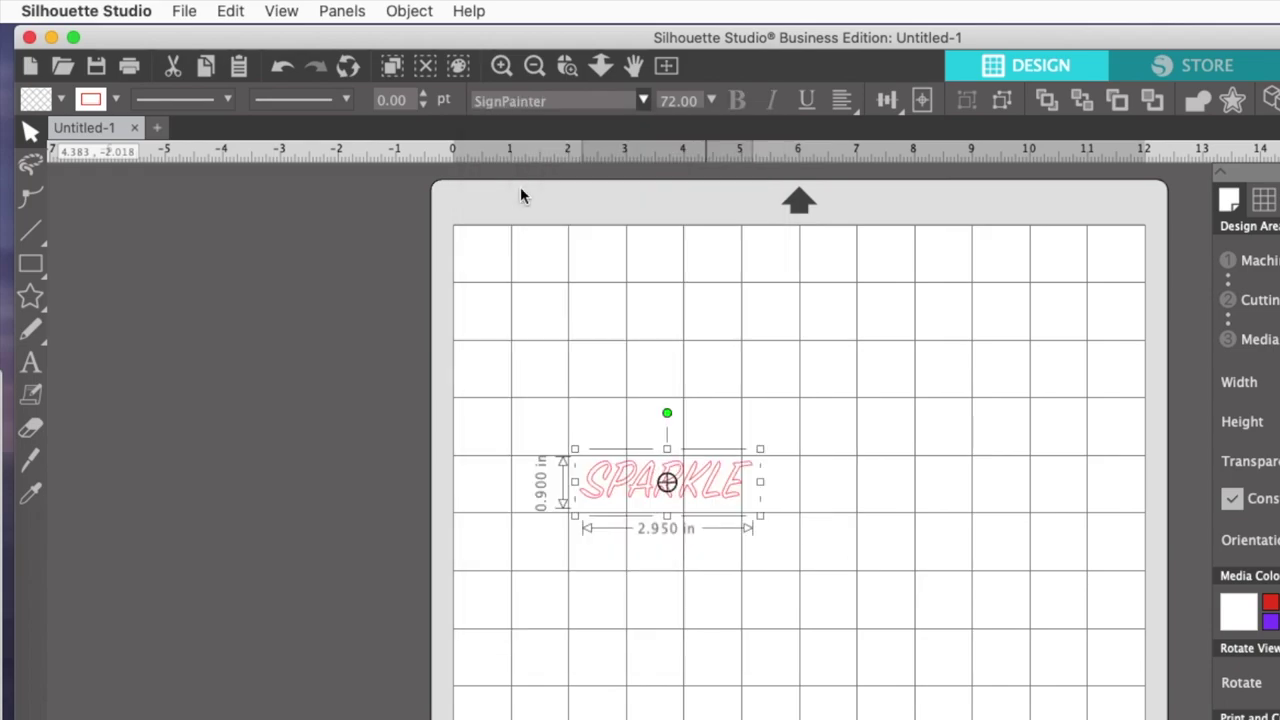
Enlarge and stretch the SPARKLE text to about 10.54 in wide and 4.47 in tall, within the mat's width.
{"action": "left_click_drag", "start_coordinate": [761, 516], "coordinate": [1011, 703]}
{"action": "left_click_drag", "start_coordinate": [573, 631], "coordinate": [503, 689]}
{"action": "left_click_drag", "start_coordinate": [974, 598], "coordinate": [967, 564]}
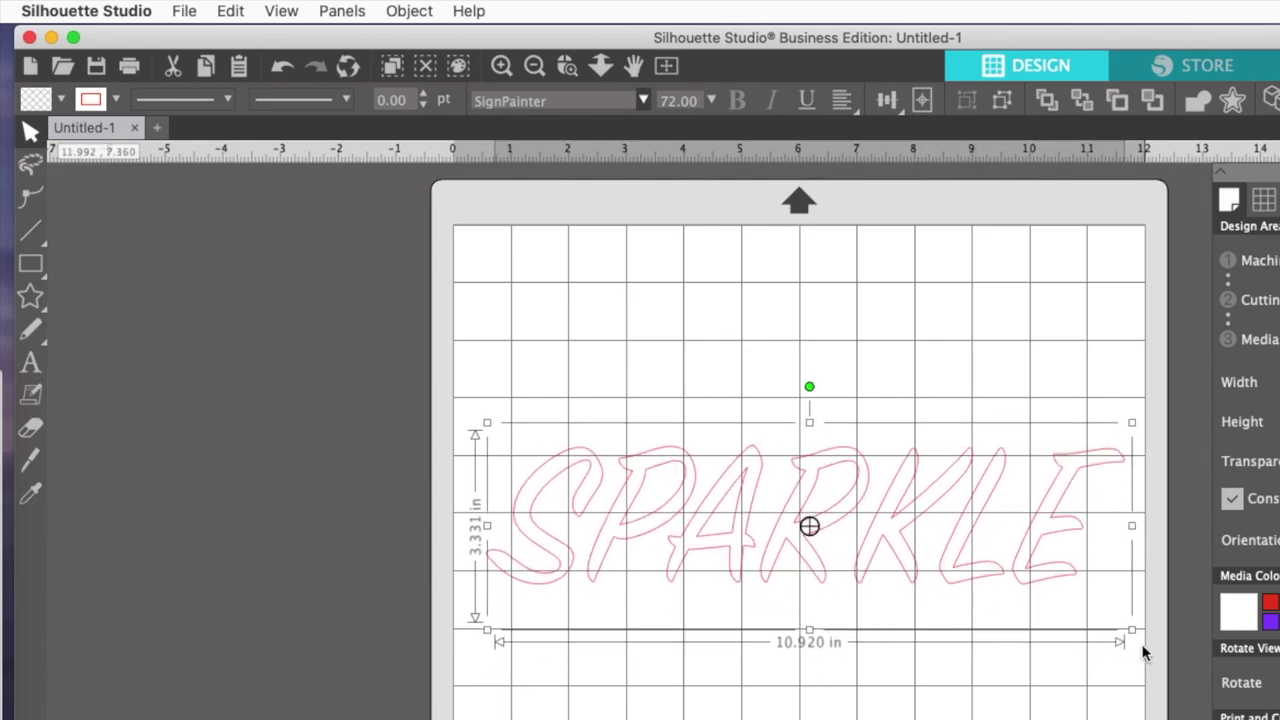
{"action": "left_click_drag", "start_coordinate": [1132, 633], "coordinate": [1110, 623]}
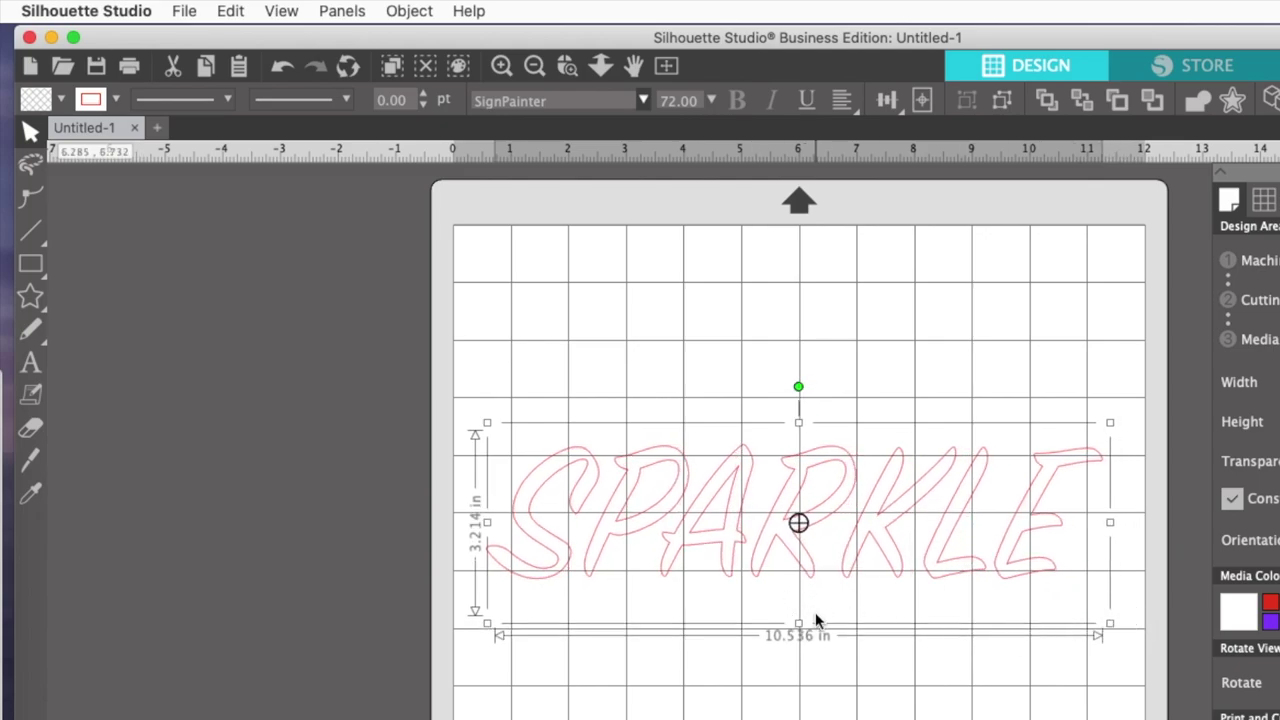
{"action": "left_click_drag", "start_coordinate": [798, 622], "coordinate": [796, 694]}
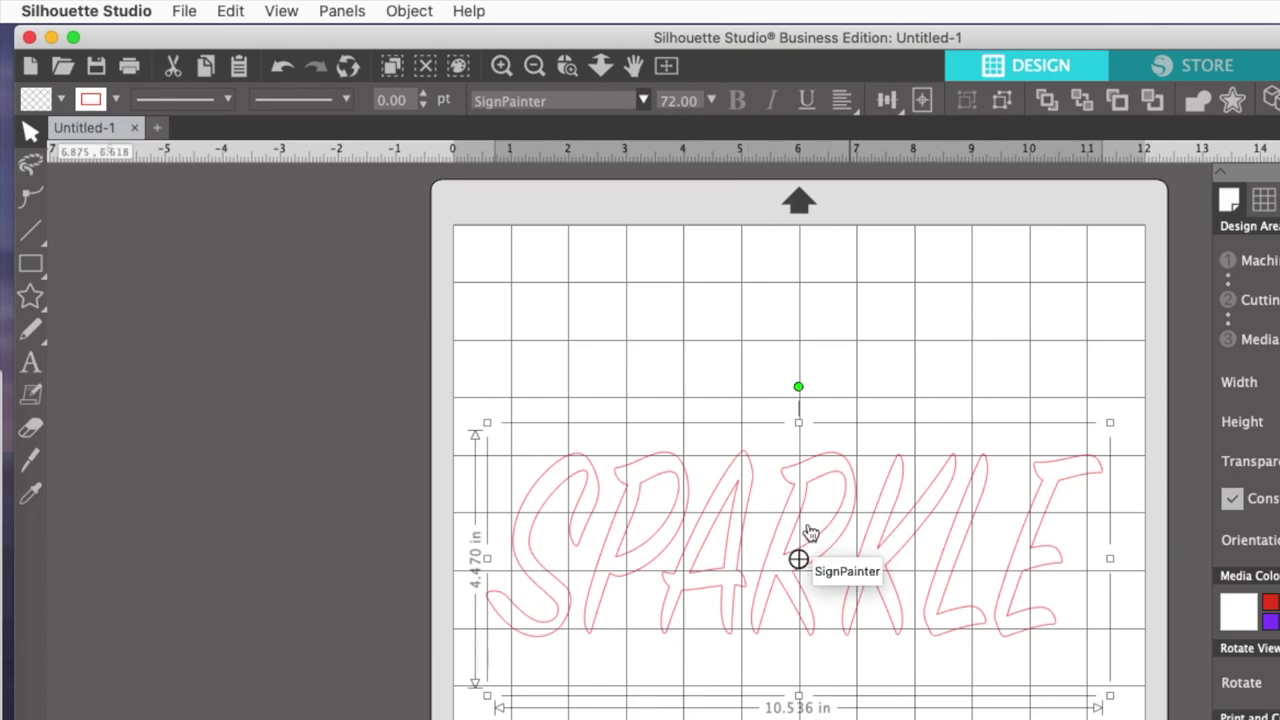
Convert the SPARKLE text to a path and stretch it vertically to about 3.9 in tall.
{"action": "left_click", "coordinate": [391, 9]}
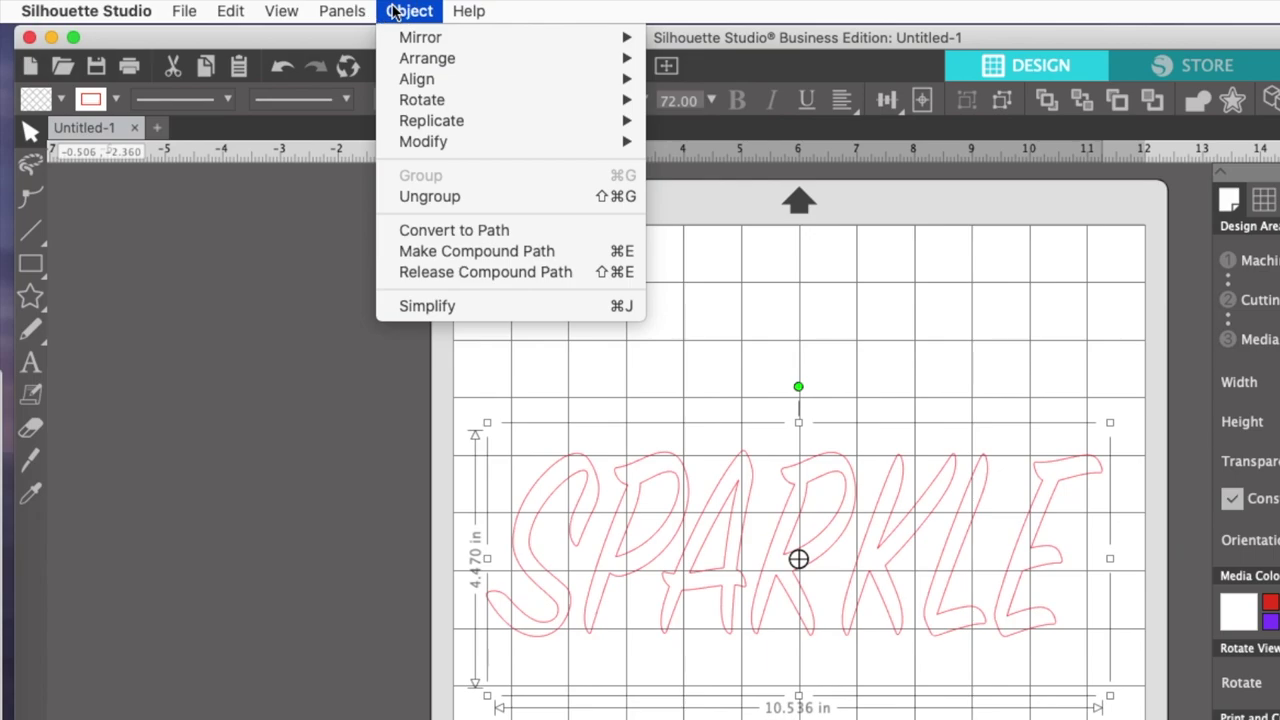
{"action": "left_click", "coordinate": [451, 232]}
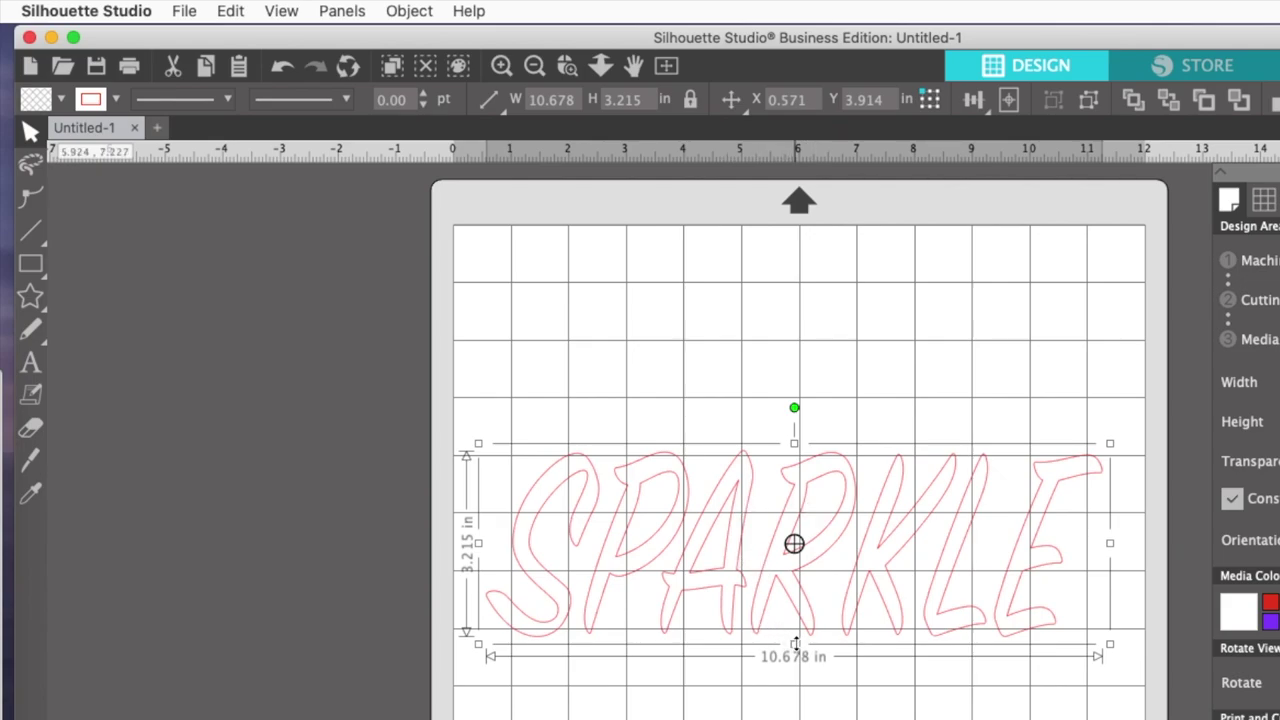
{"action": "left_click_drag", "start_coordinate": [794, 643], "coordinate": [798, 686]}
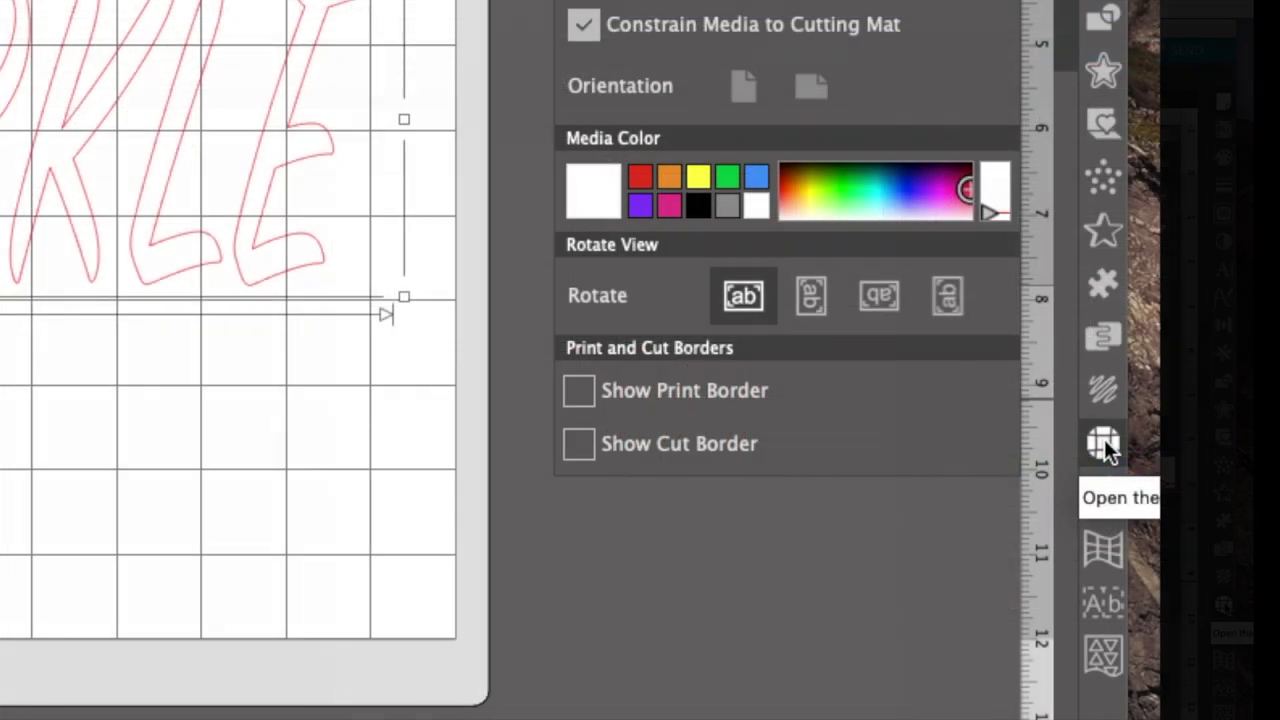
Apply the Edge rhinestone effect to SPARKLE with 10ss stones and set the rhinestone spacing to 0.030 in.
{"action": "left_click", "coordinate": [1104, 443]}
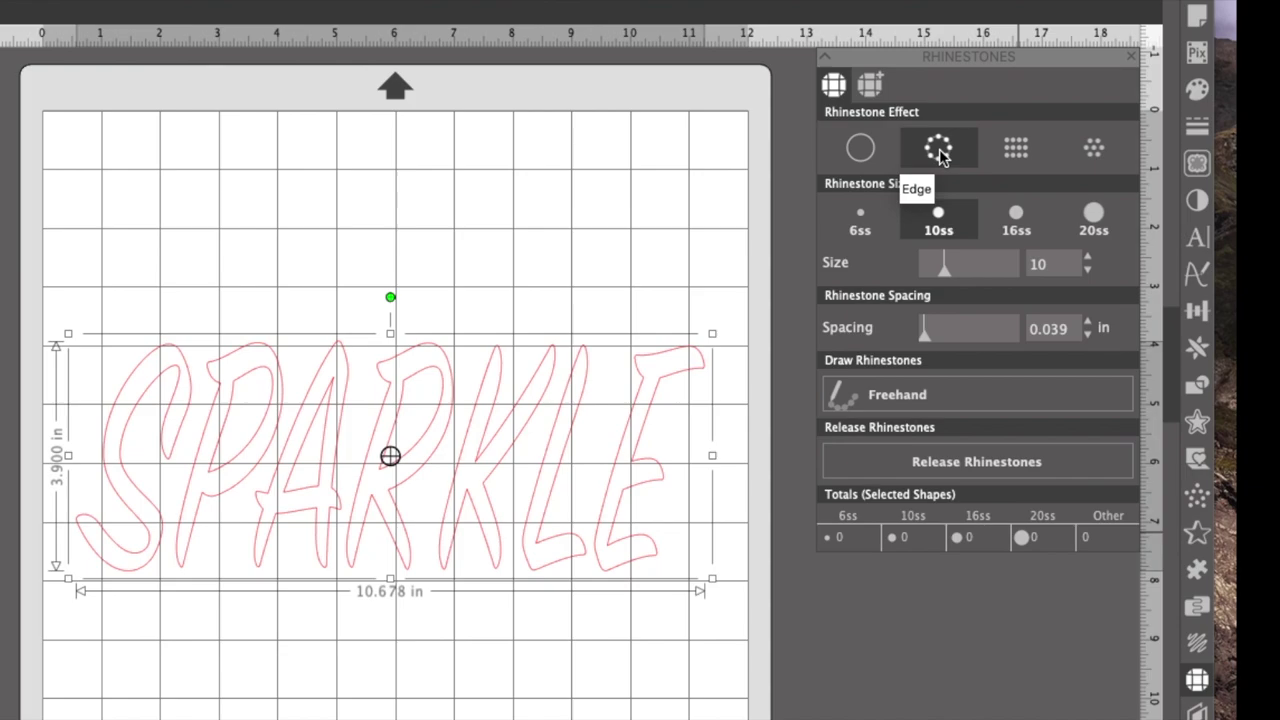
{"action": "left_click", "coordinate": [940, 152]}
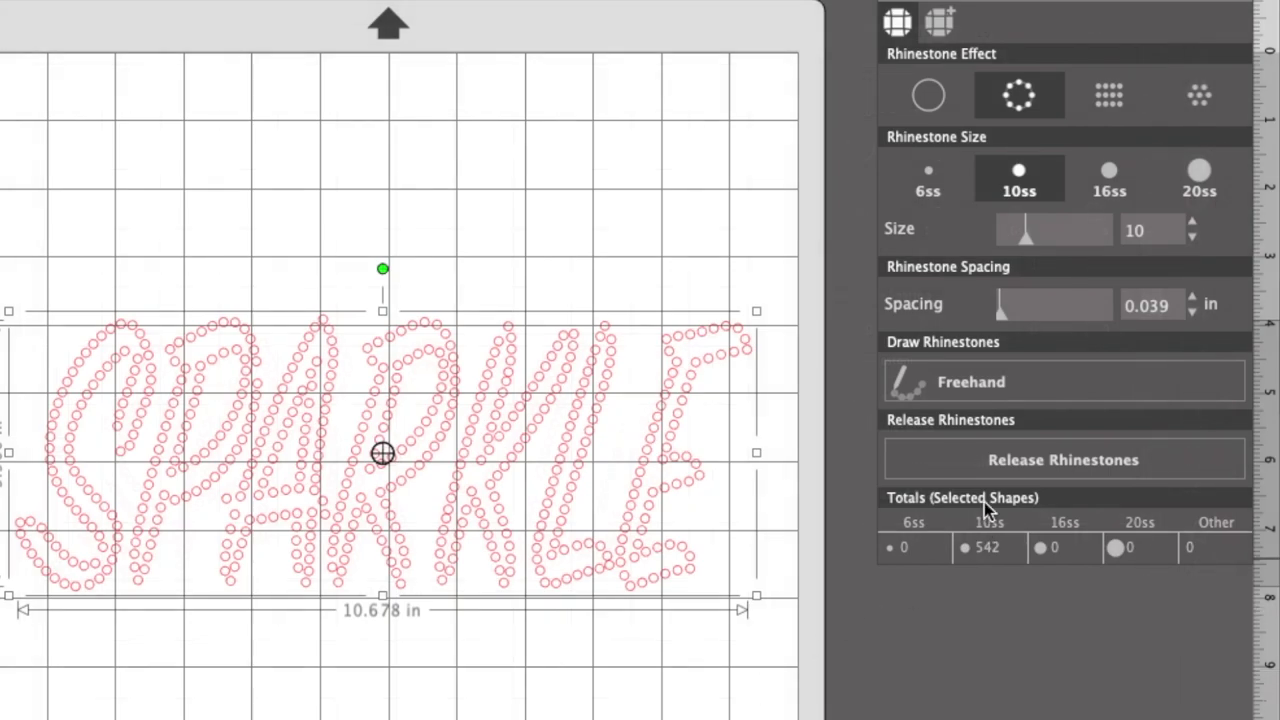
{"action": "left_click", "coordinate": [1177, 305]}
{"action": "type", "text": "0"}
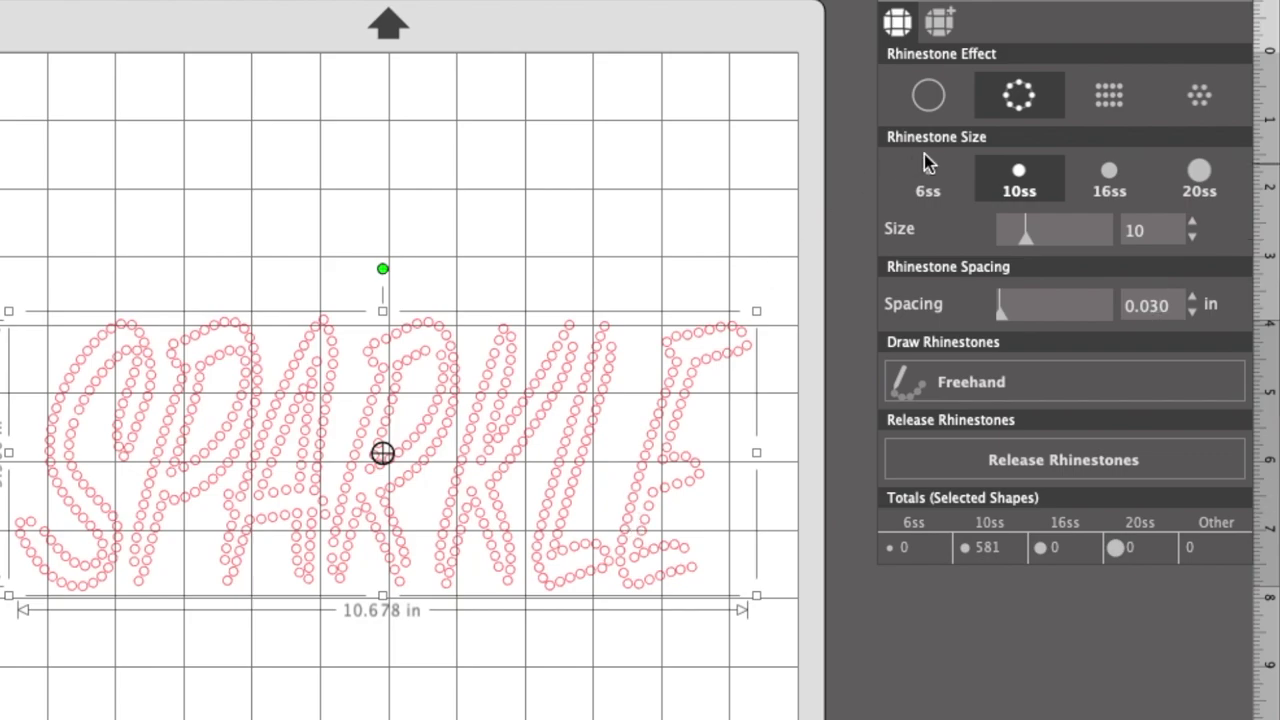
Remove the rhinestone effect from SPARKLE and ungroup the word into separate letters.
{"action": "left_click", "coordinate": [930, 97]}
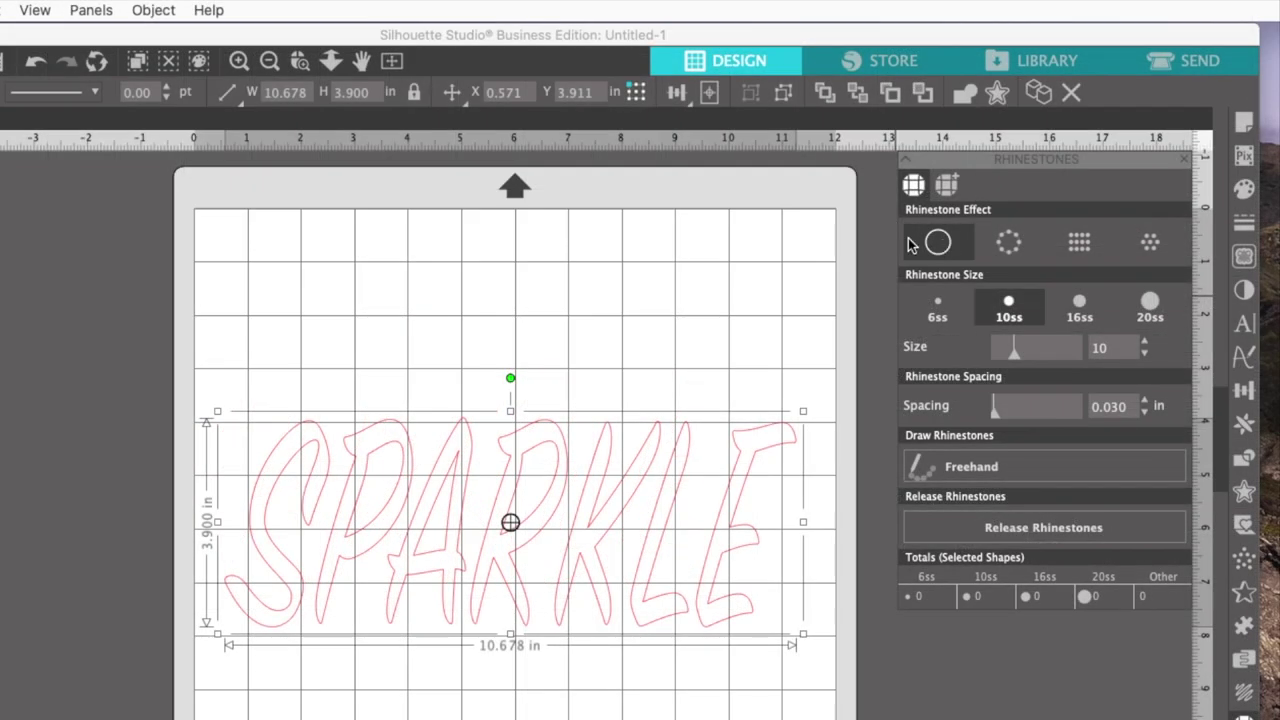
{"action": "left_click", "coordinate": [150, 11]}
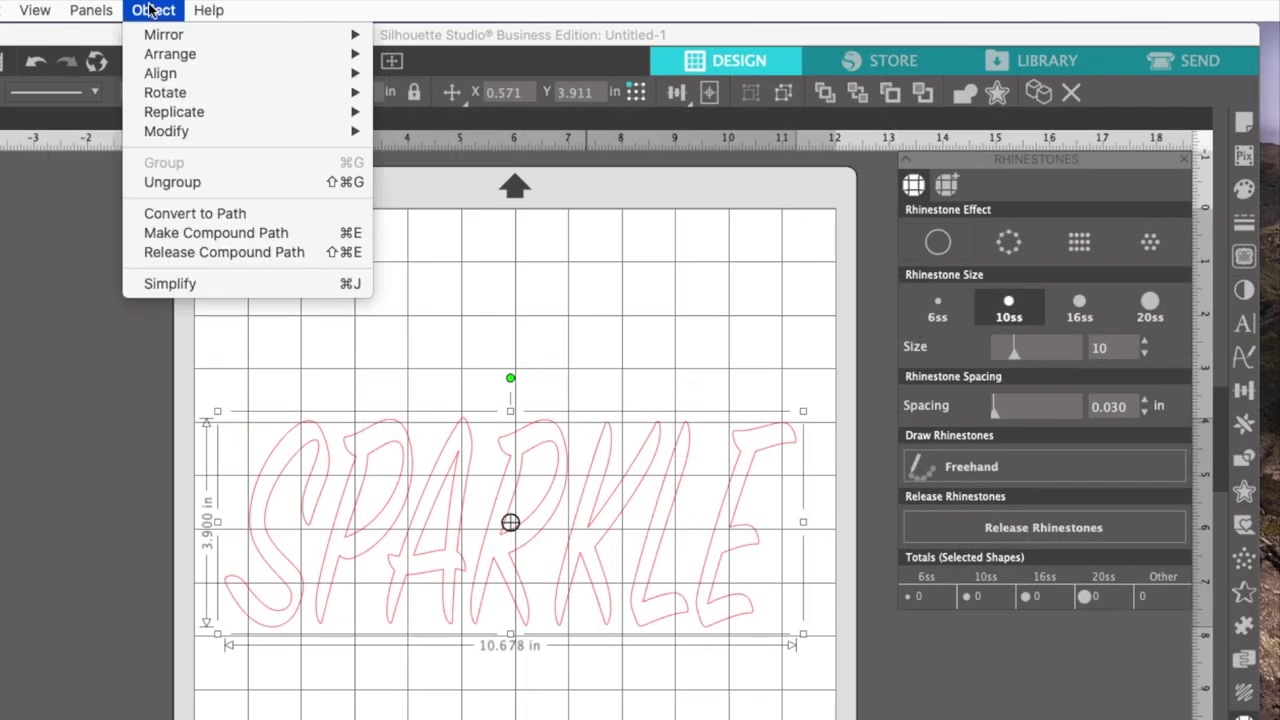
{"action": "left_click", "coordinate": [160, 182]}
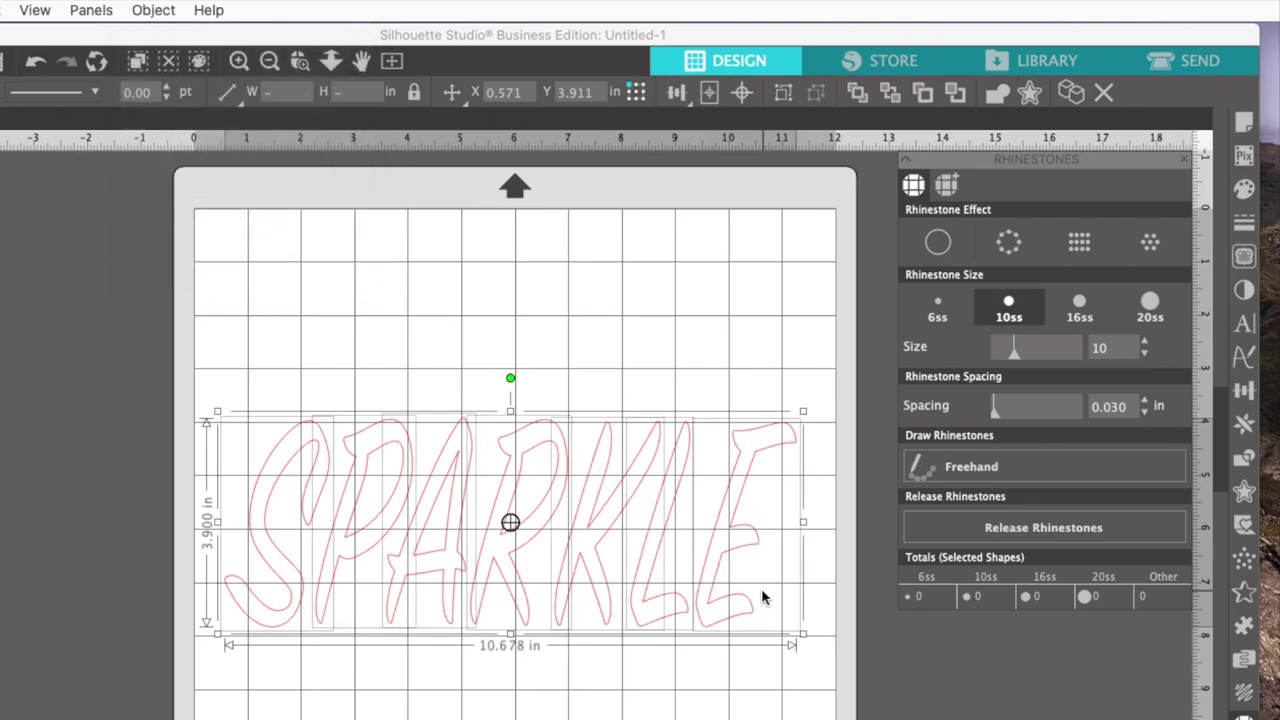
Select only the letter E and nudge it slightly right to widen its gap from the L.
{"action": "left_click", "coordinate": [714, 594]}
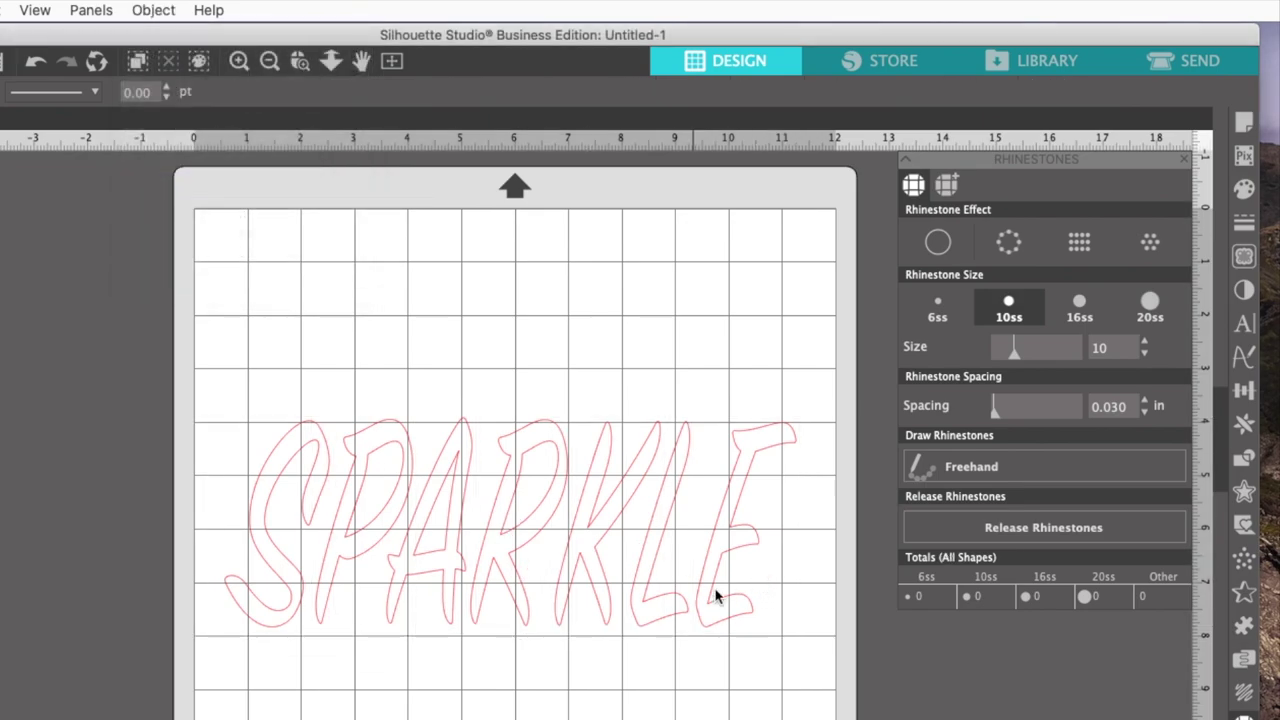
{"action": "left_click", "coordinate": [746, 543]}
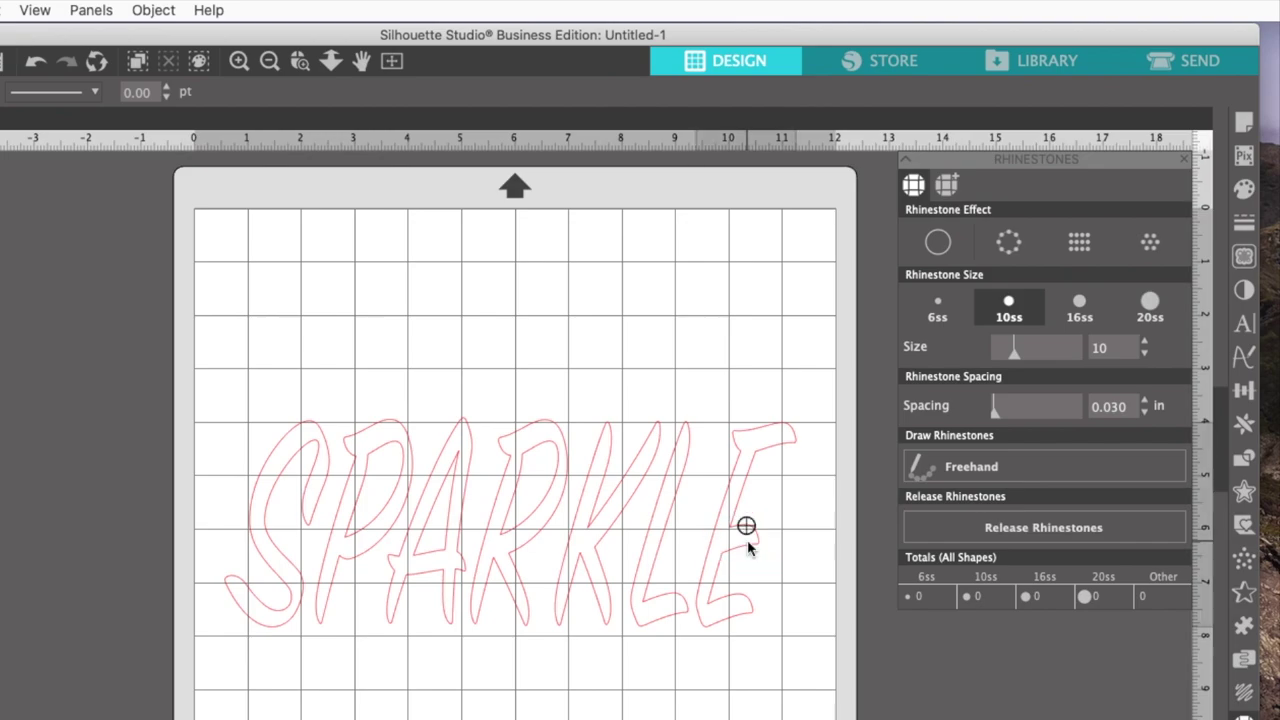
{"action": "key", "text": "Right"}
{"action": "key", "text": "Right"}
{"action": "key", "text": "Right"}
{"action": "key", "text": "Right"}
{"action": "key", "text": "Right"}
{"action": "key", "text": "Right"}
{"action": "key", "text": "Right"}
{"action": "key", "text": "Right"}
{"action": "key", "text": "Right"}
{"action": "key", "text": "Right"}
{"action": "key", "text": "Right"}
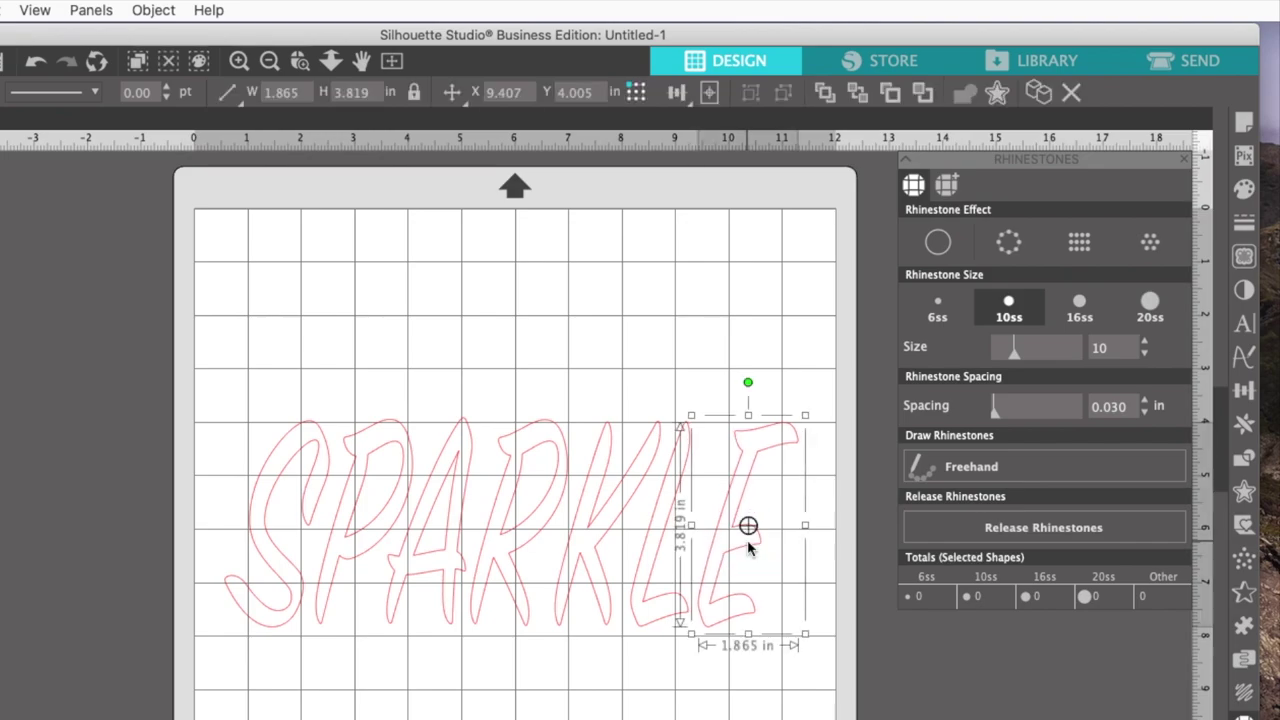
Nudge the letter L slightly right and shift the letters S, P and A together slightly left.
{"action": "left_click", "coordinate": [669, 608]}
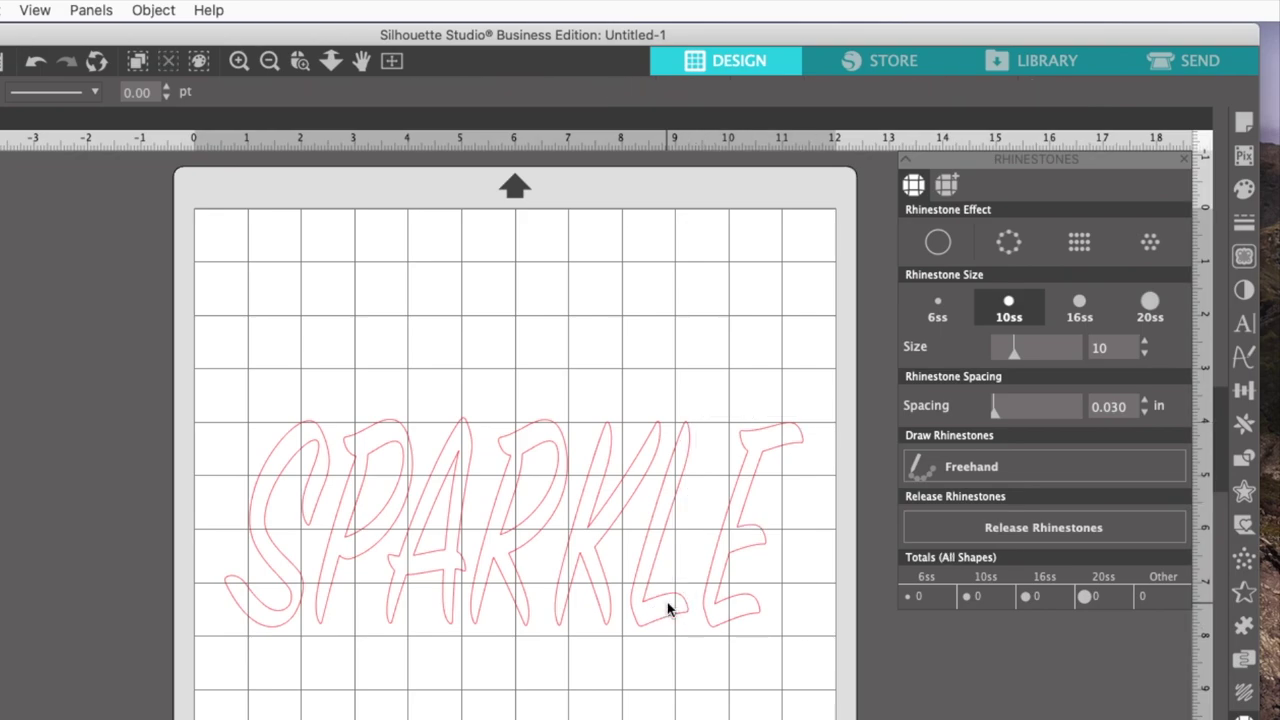
{"action": "left_click", "coordinate": [667, 620]}
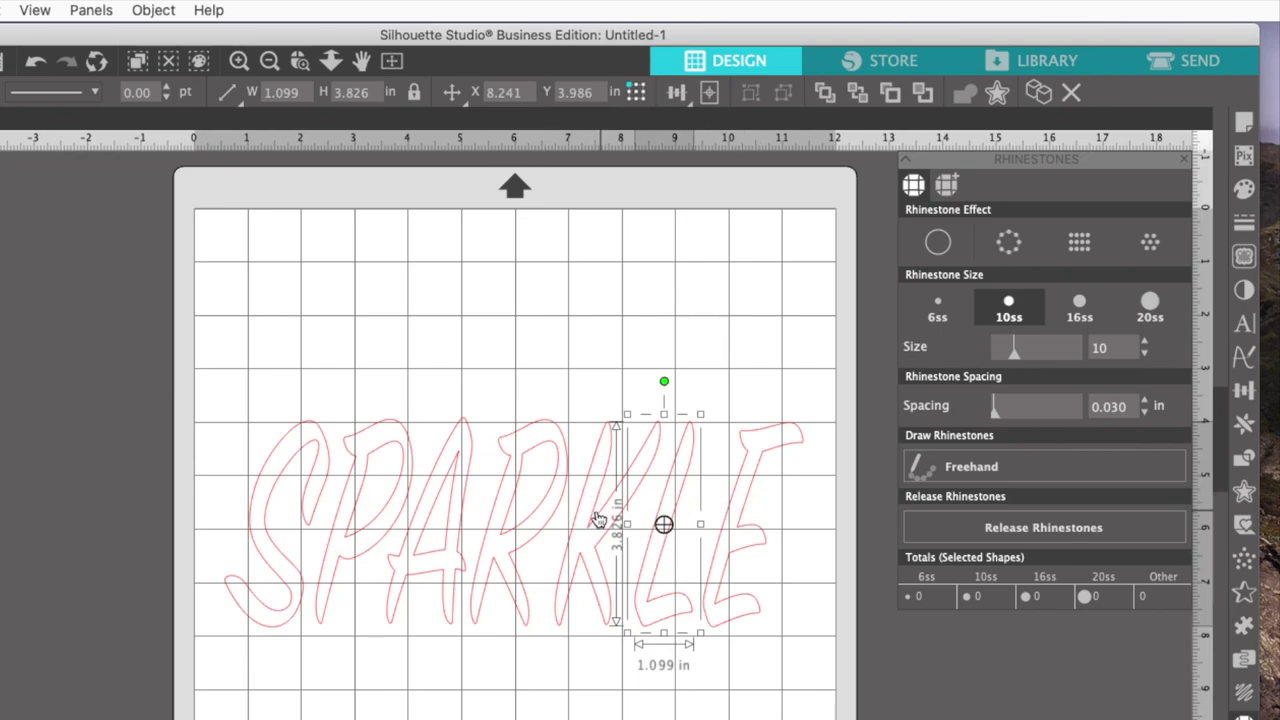
{"action": "left_click", "coordinate": [363, 477]}
{"action": "left_click", "coordinate": [429, 603], "text": "shift"}
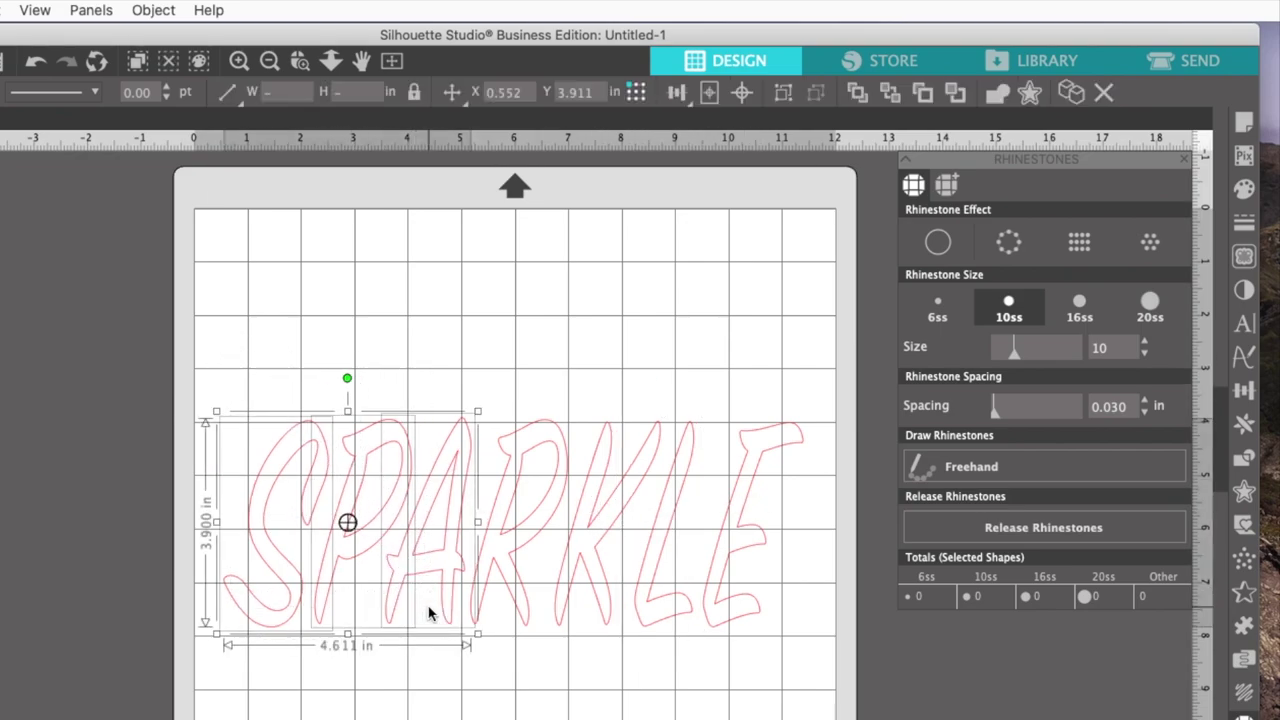
{"action": "left_click", "coordinate": [363, 712]}
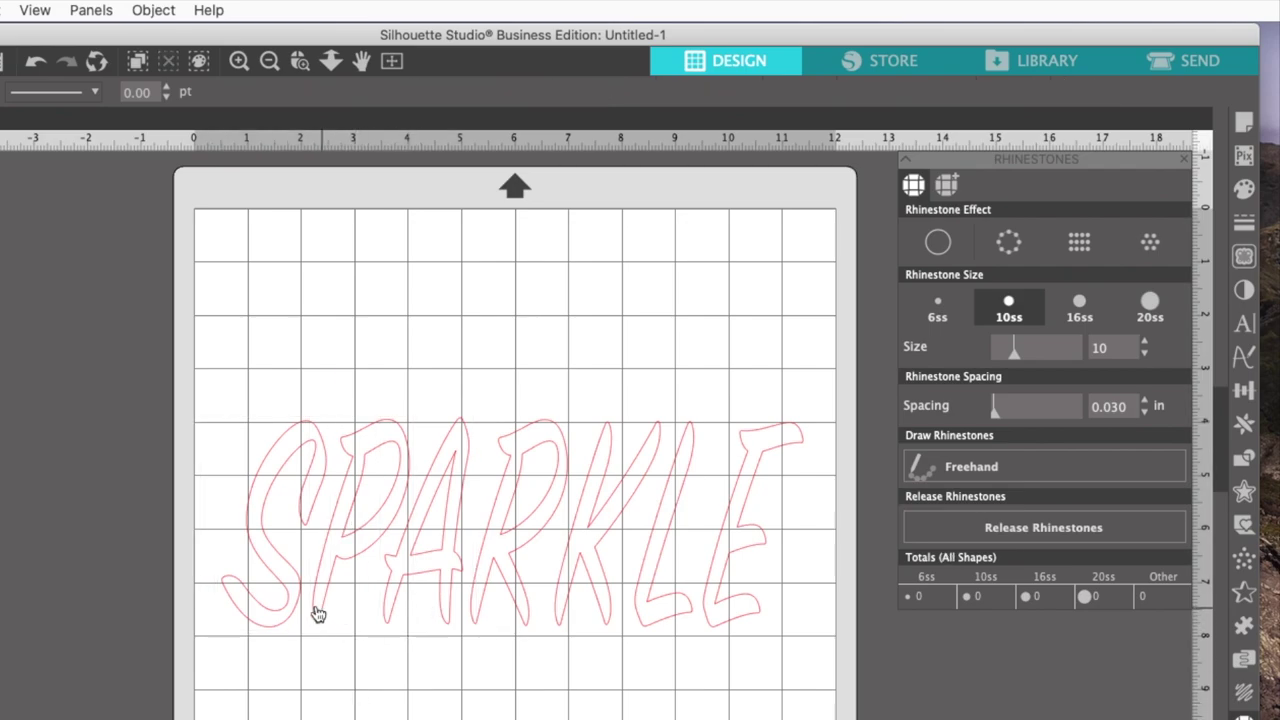
Select the letters S and P and nudge them left together to X 0.438 in.
{"action": "left_click_drag", "start_coordinate": [332, 630], "coordinate": [249, 594]}
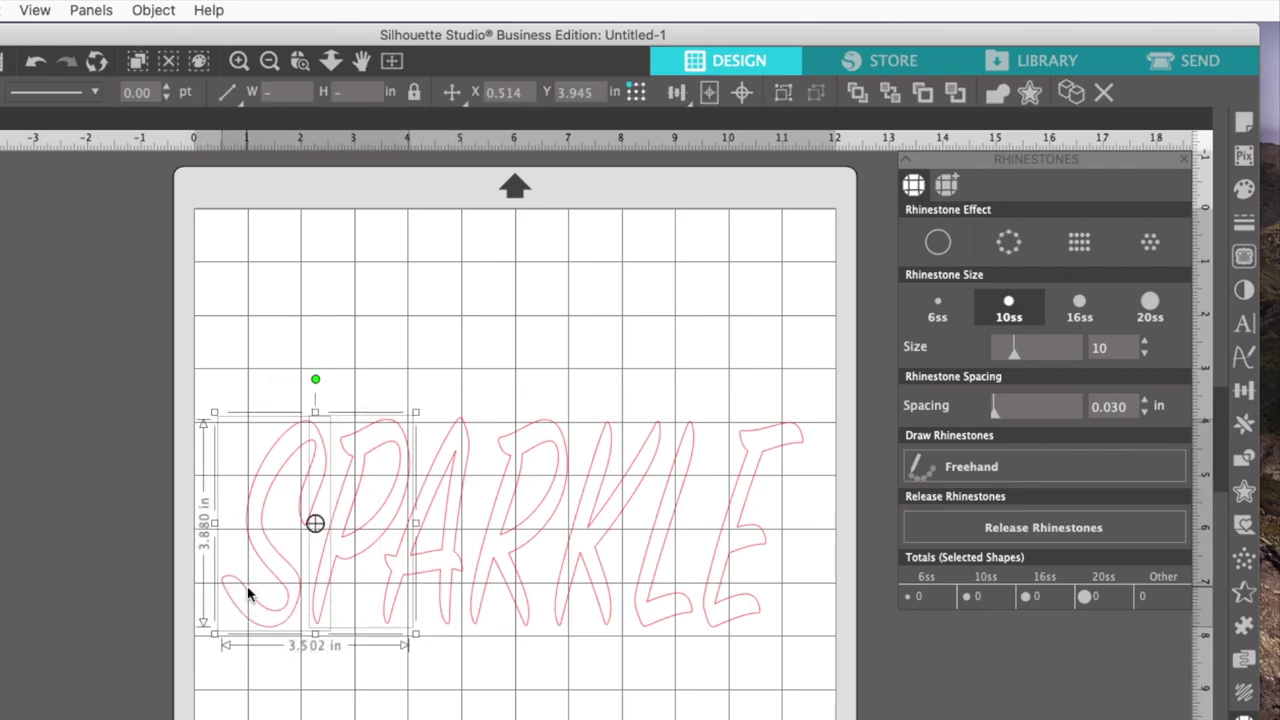
{"action": "key", "text": "Left"}
{"action": "key", "text": "Left"}
{"action": "key", "text": "Left"}
{"action": "key", "text": "Left"}
{"action": "key", "text": "Left"}
{"action": "key", "text": "Left"}
{"action": "key", "text": "Left"}
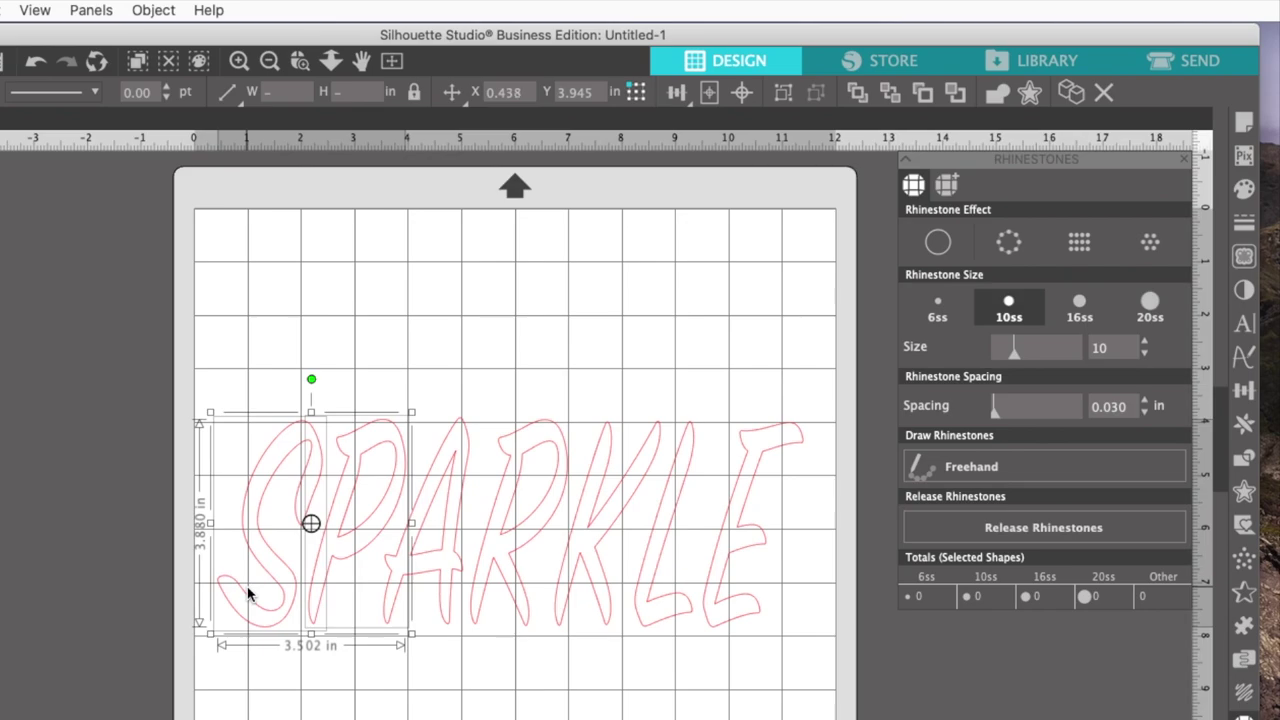
Select only the letter S and nudge it left to X 0.362 in, widening its gap from the P.
{"action": "key", "text": "Escape"}
{"action": "left_click", "coordinate": [276, 624]}
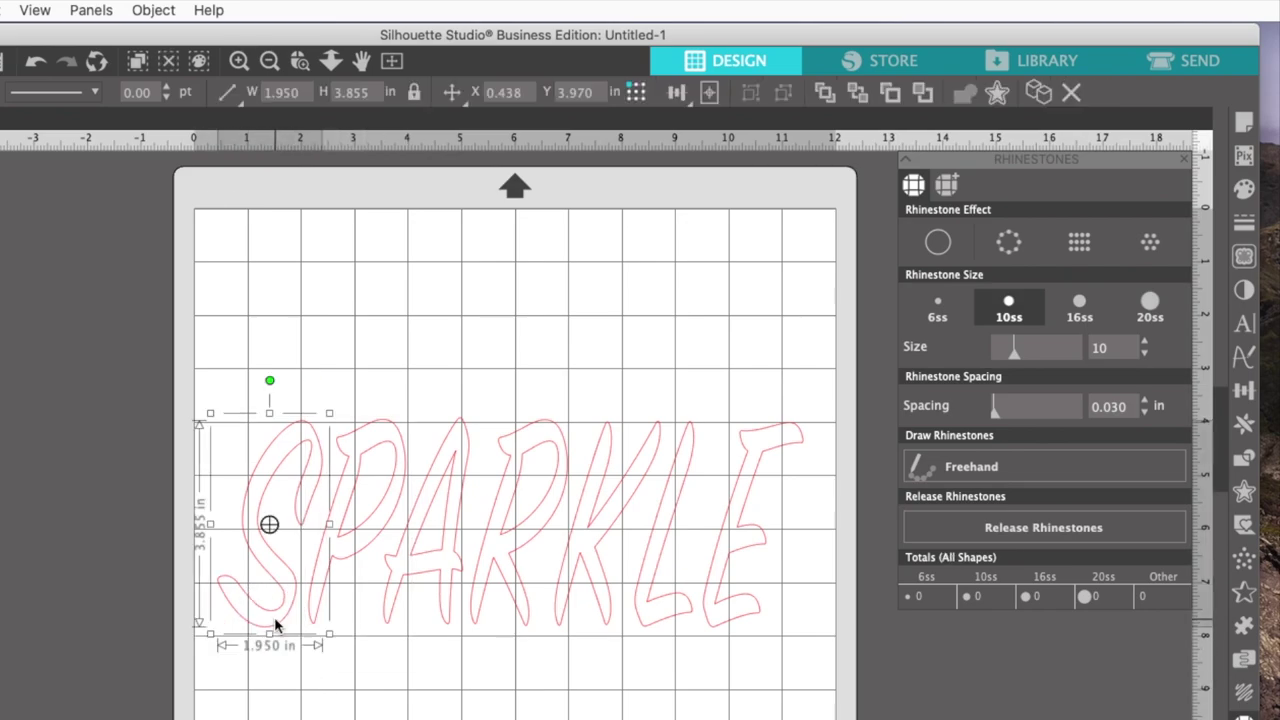
{"action": "key", "text": "Left"}
{"action": "key", "text": "Left"}
{"action": "key", "text": "Left"}
{"action": "key", "text": "Left"}
{"action": "key", "text": "Left"}
{"action": "key", "text": "Left"}
{"action": "key", "text": "Left"}
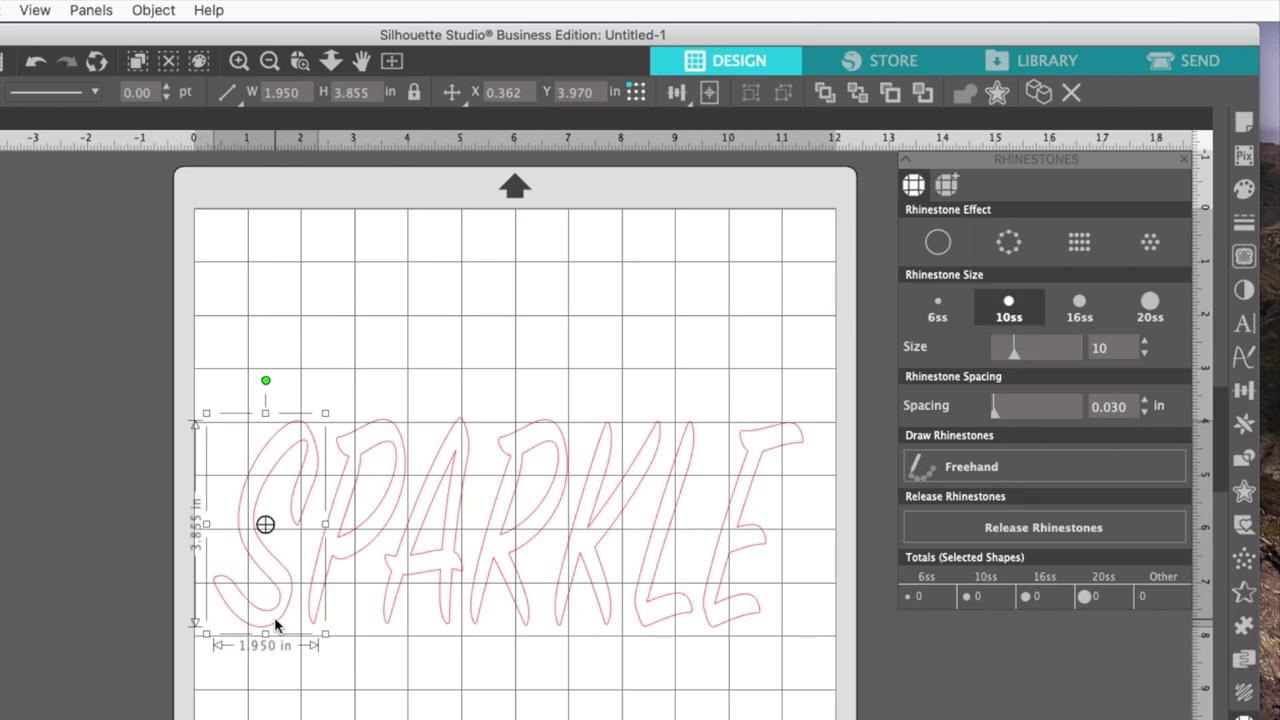
Shift the letters after the S slightly left for an overall width of about 10.79 in, and group all the letters of SPARKLE.
{"action": "left_click_drag", "start_coordinate": [224, 286], "coordinate": [793, 696]}
{"action": "left_click_drag", "start_coordinate": [812, 521], "coordinate": [800, 527]}
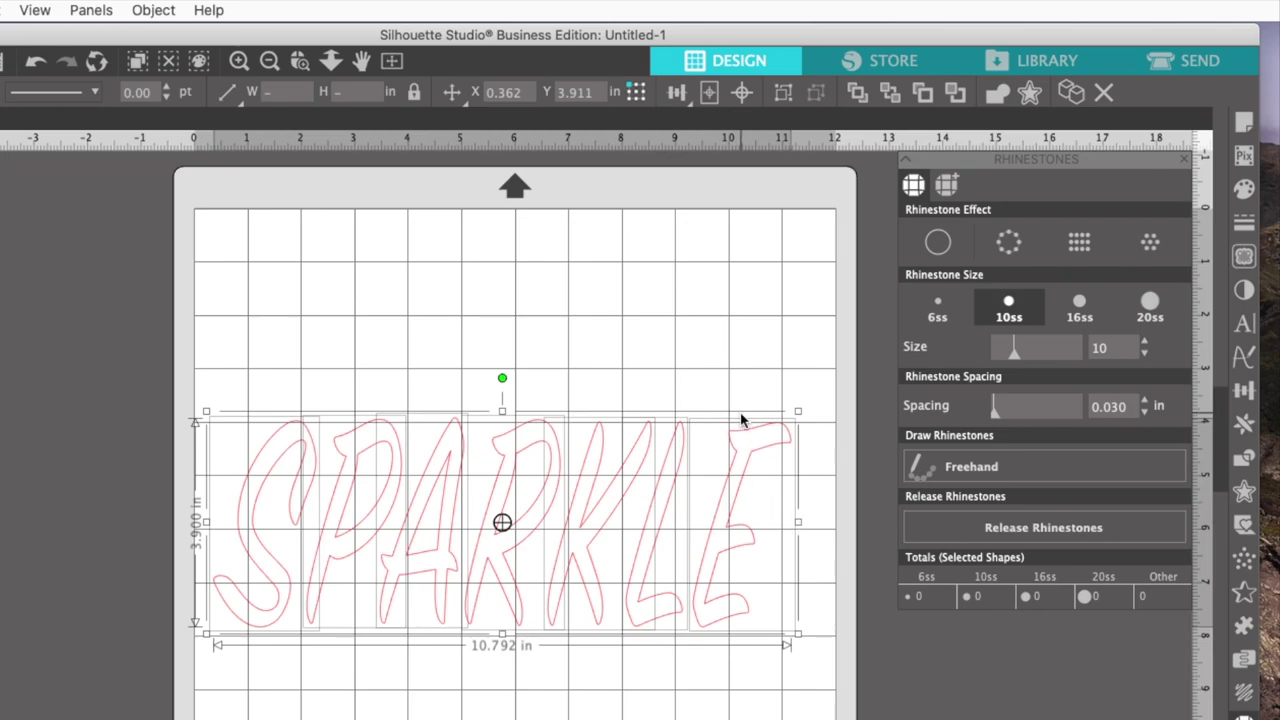
{"action": "left_click", "coordinate": [148, 8]}
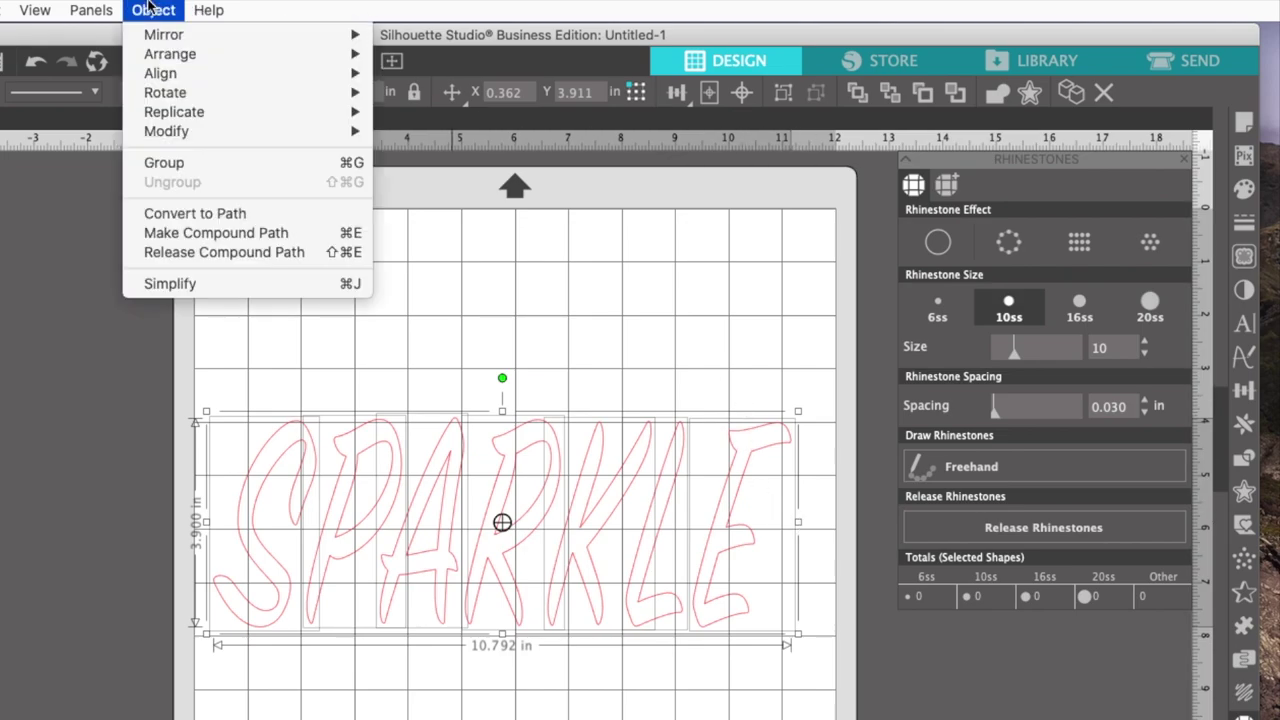
{"action": "left_click", "coordinate": [155, 165]}
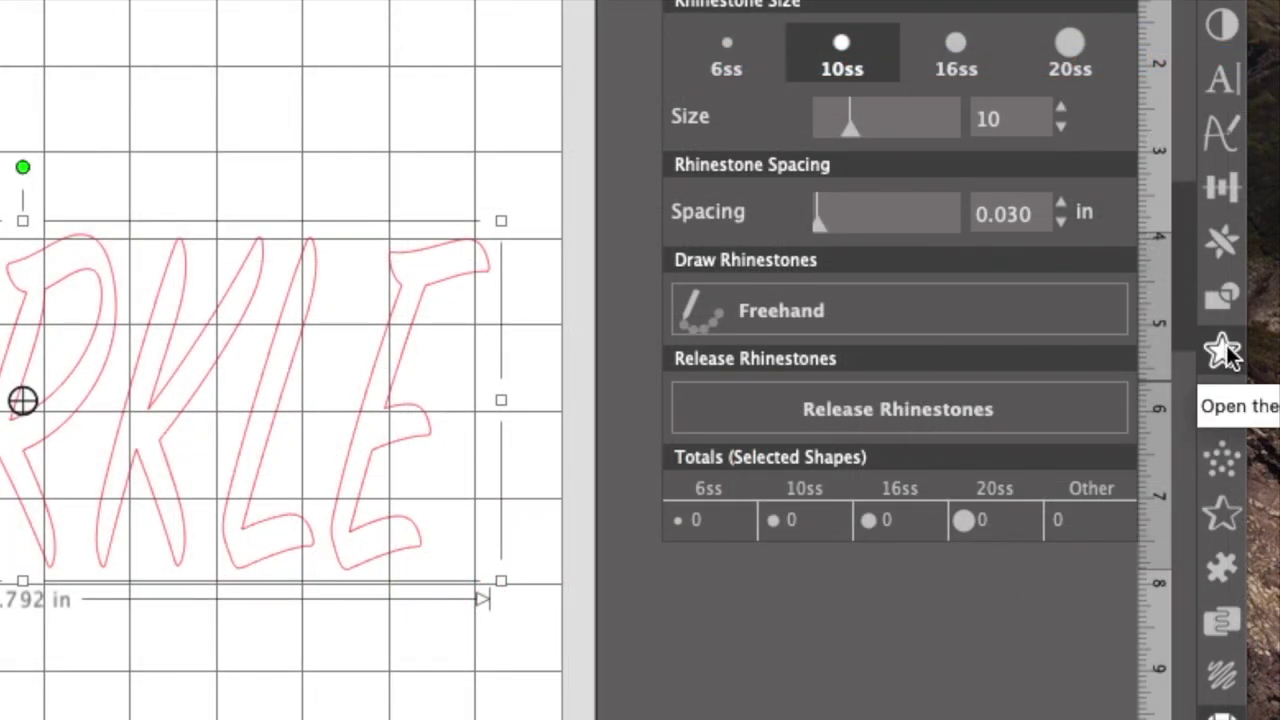
Add a rounded-corner offset of 0.070 in around the SPARKLE lettering and move the original letters below the offset outlines.
{"action": "left_click", "coordinate": [1224, 350]}
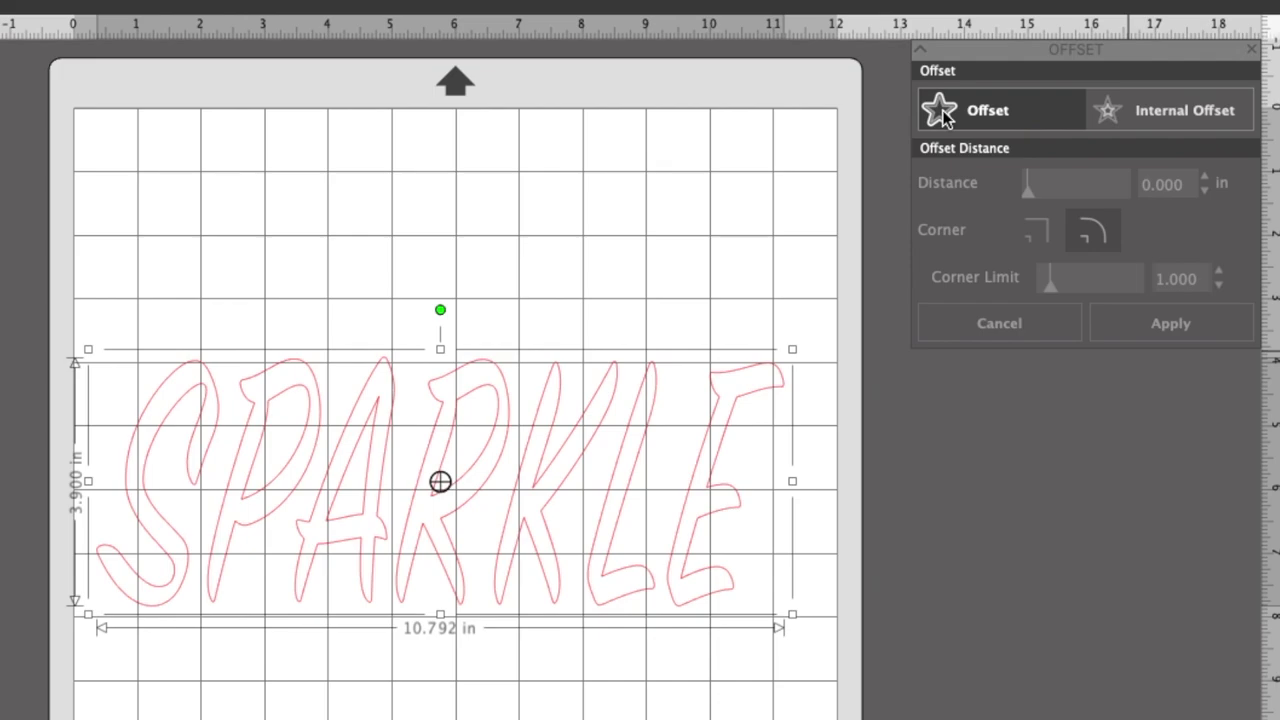
{"action": "left_click", "coordinate": [943, 114]}
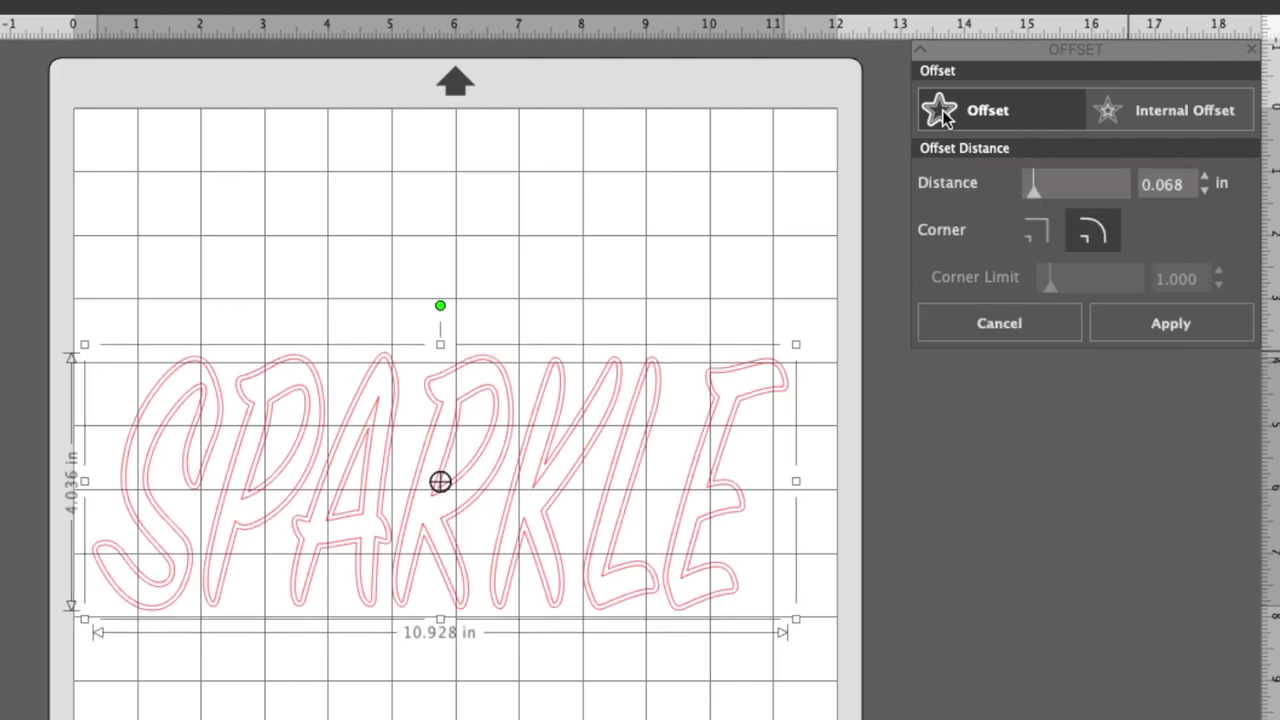
{"action": "left_click", "coordinate": [1192, 190]}
{"action": "type", "text": "0.07"}
{"action": "key", "text": "Return"}
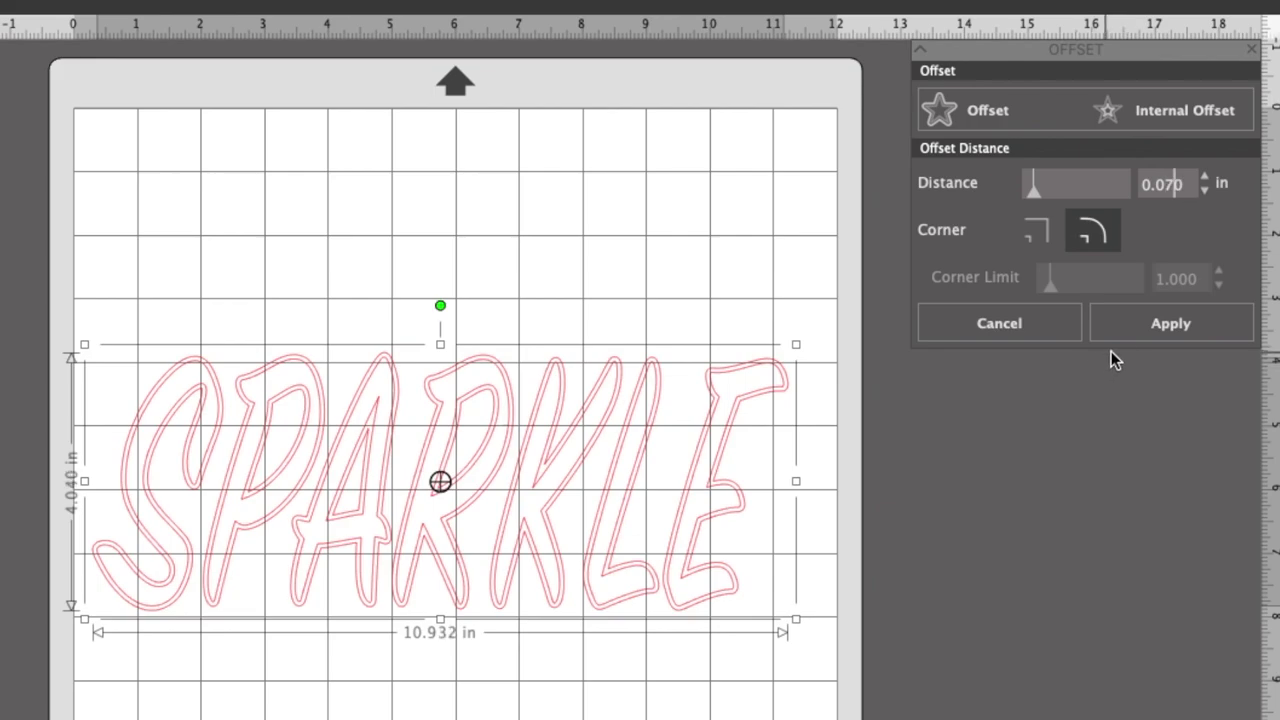
{"action": "left_click", "coordinate": [1183, 326]}
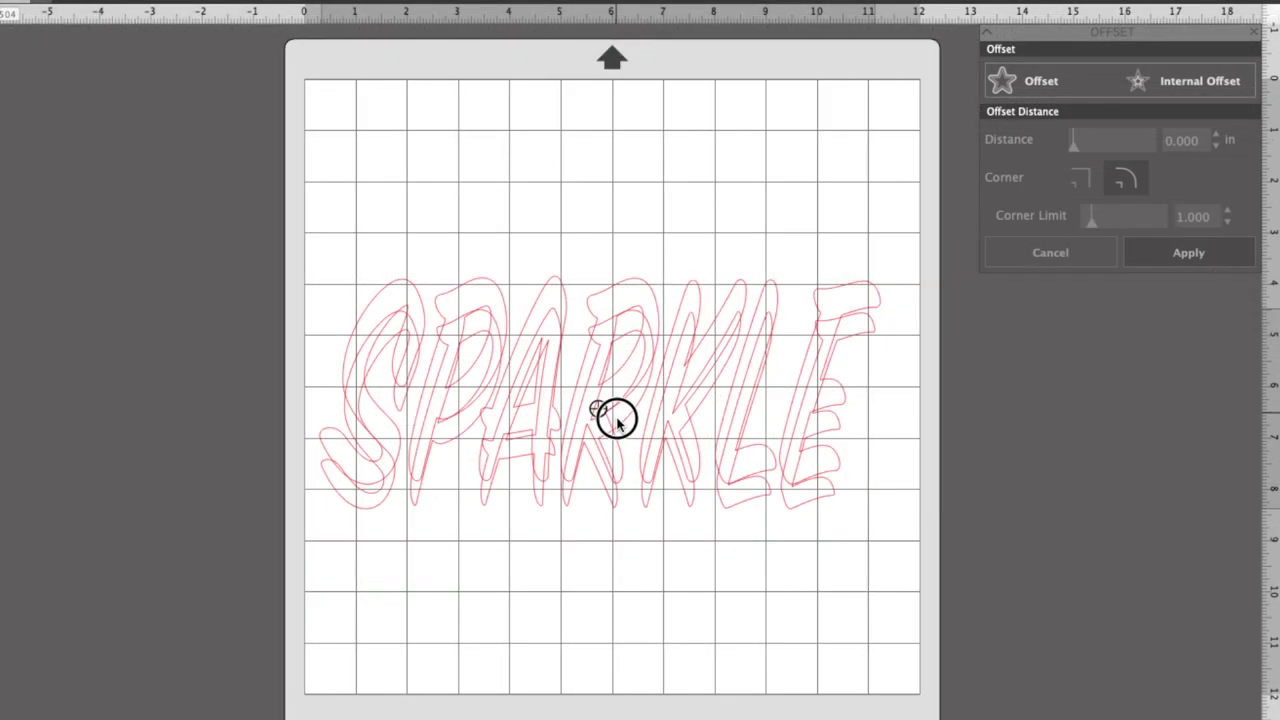
{"action": "left_click_drag", "start_coordinate": [617, 423], "coordinate": [640, 690]}
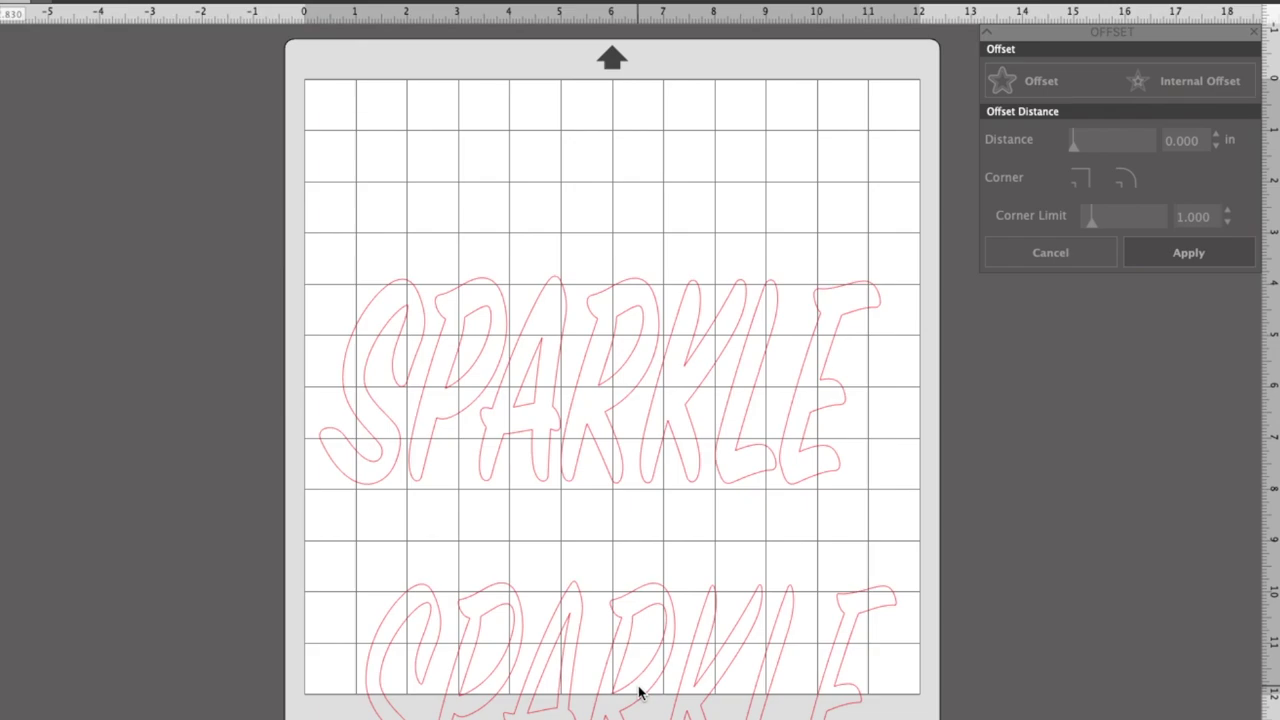
{"action": "left_click", "coordinate": [654, 396]}
Group the offset letters and apply the Rhinestone Edge effect with 10ss stones at 0.030 in spacing.
{"action": "left_click_drag", "start_coordinate": [341, 164], "coordinate": [863, 506]}
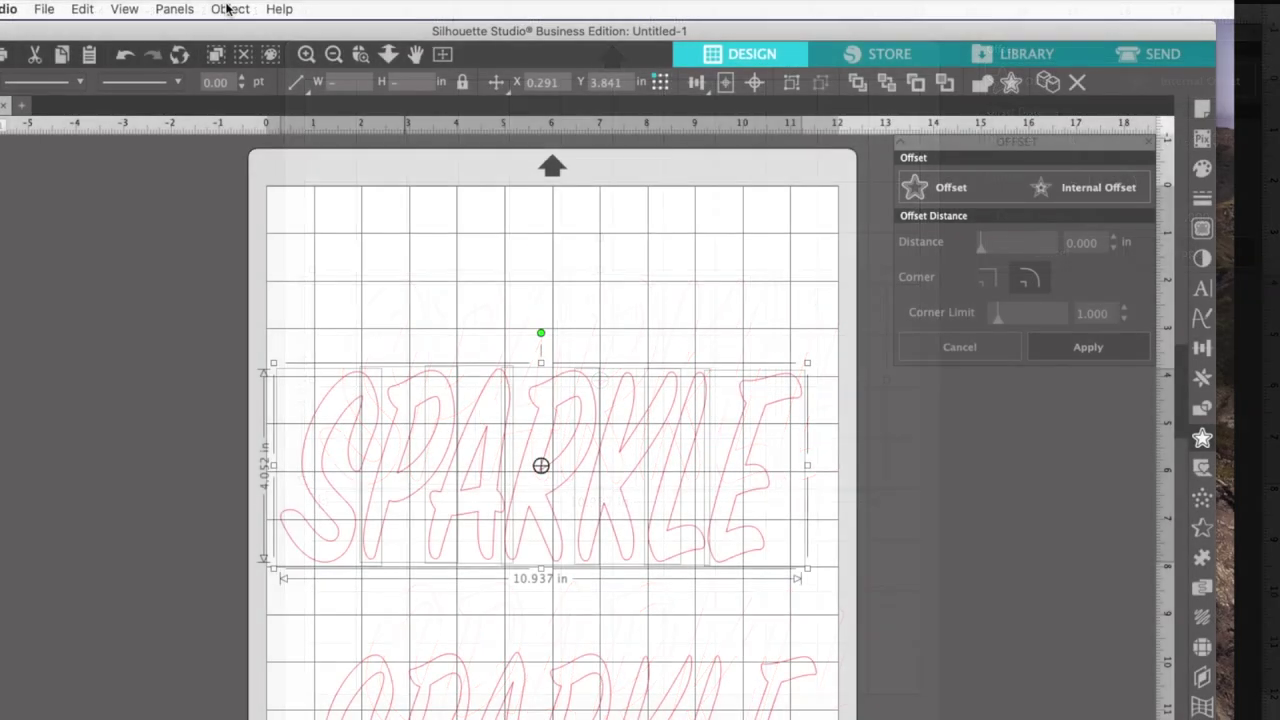
{"action": "left_click", "coordinate": [229, 9]}
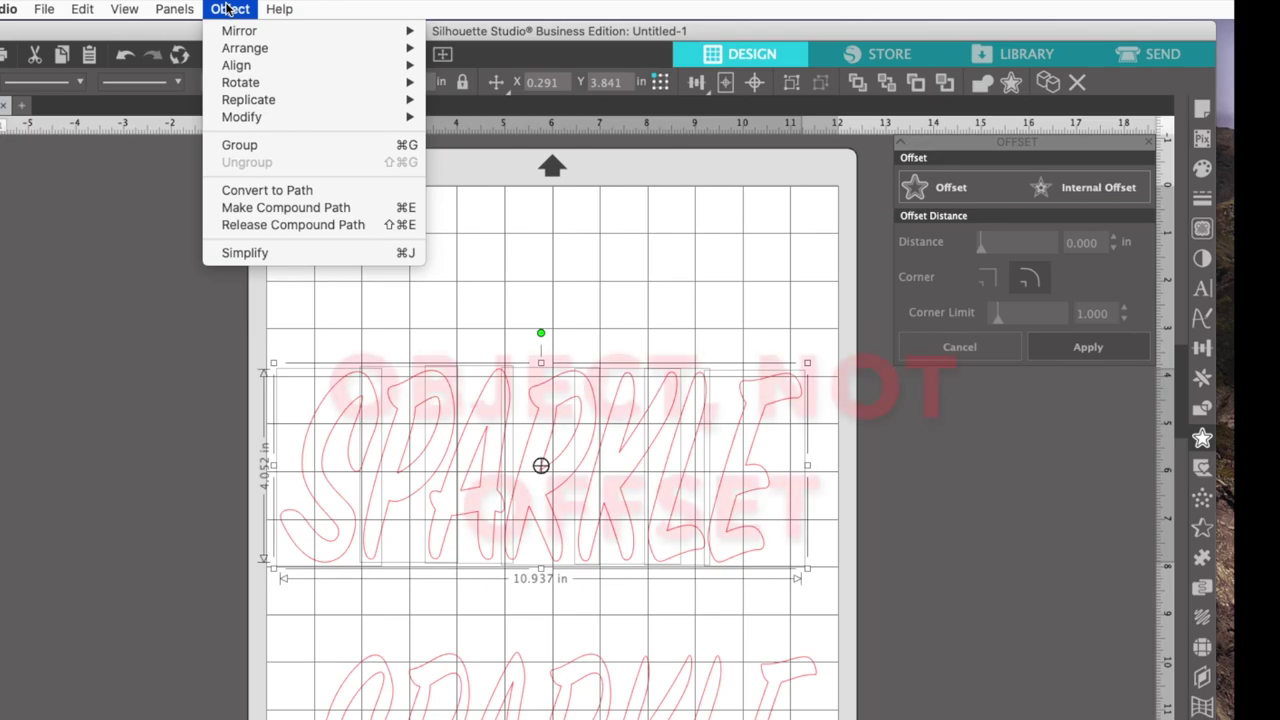
{"action": "left_click", "coordinate": [239, 145]}
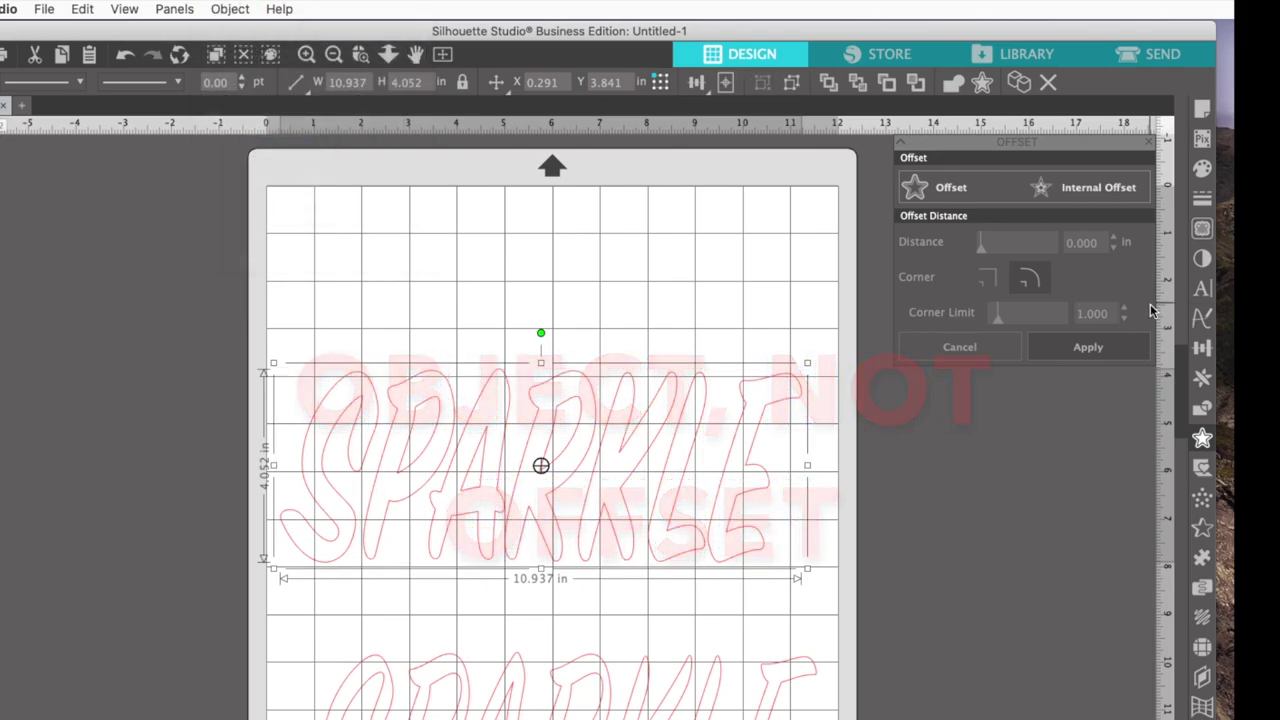
{"action": "left_click", "coordinate": [1202, 648]}
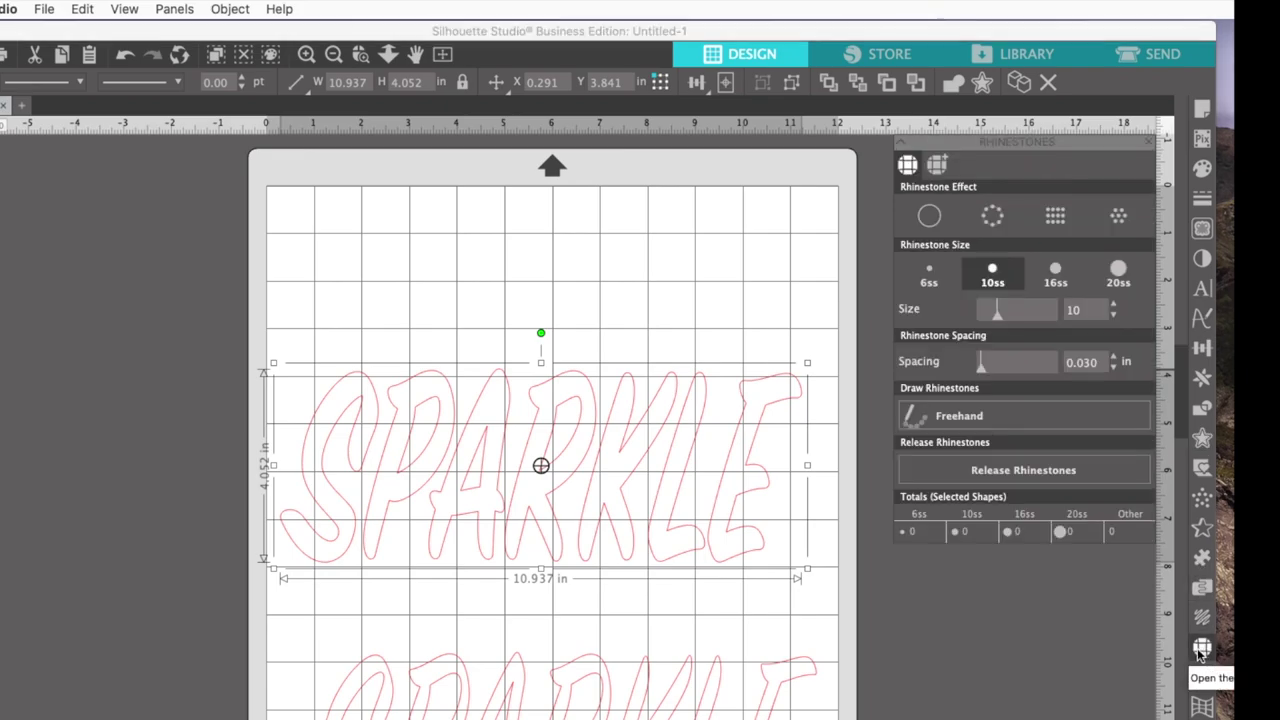
{"action": "left_click", "coordinate": [992, 217]}
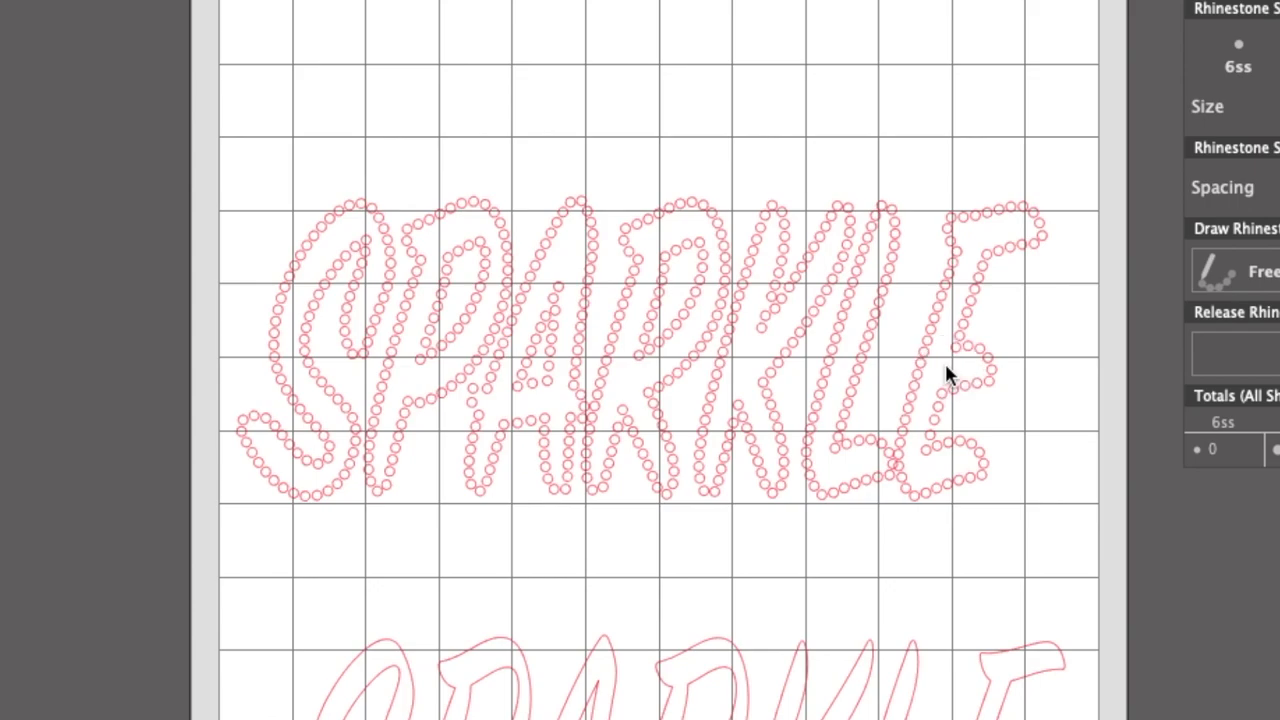
Shift the rhinestone letter E slightly right and nudge the letters S, P and A together slightly left.
{"action": "left_click", "coordinate": [986, 367]}
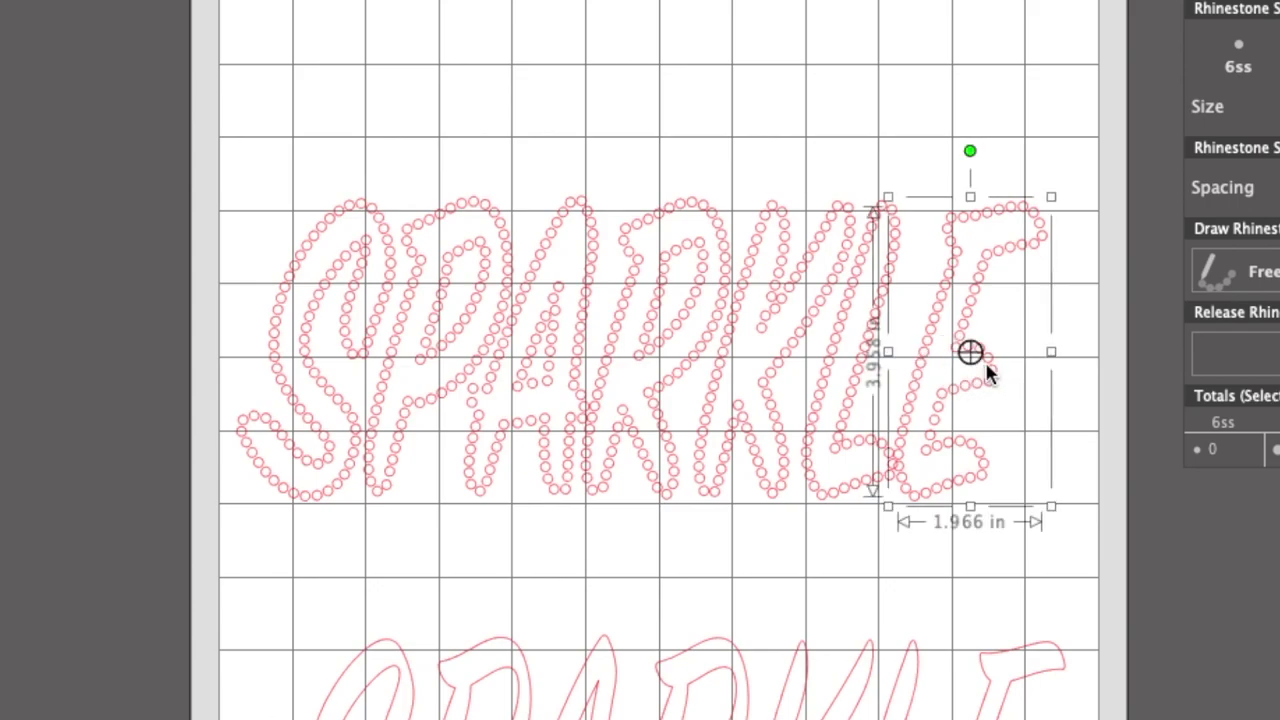
{"action": "left_click_drag", "start_coordinate": [986, 367], "coordinate": [988, 367]}
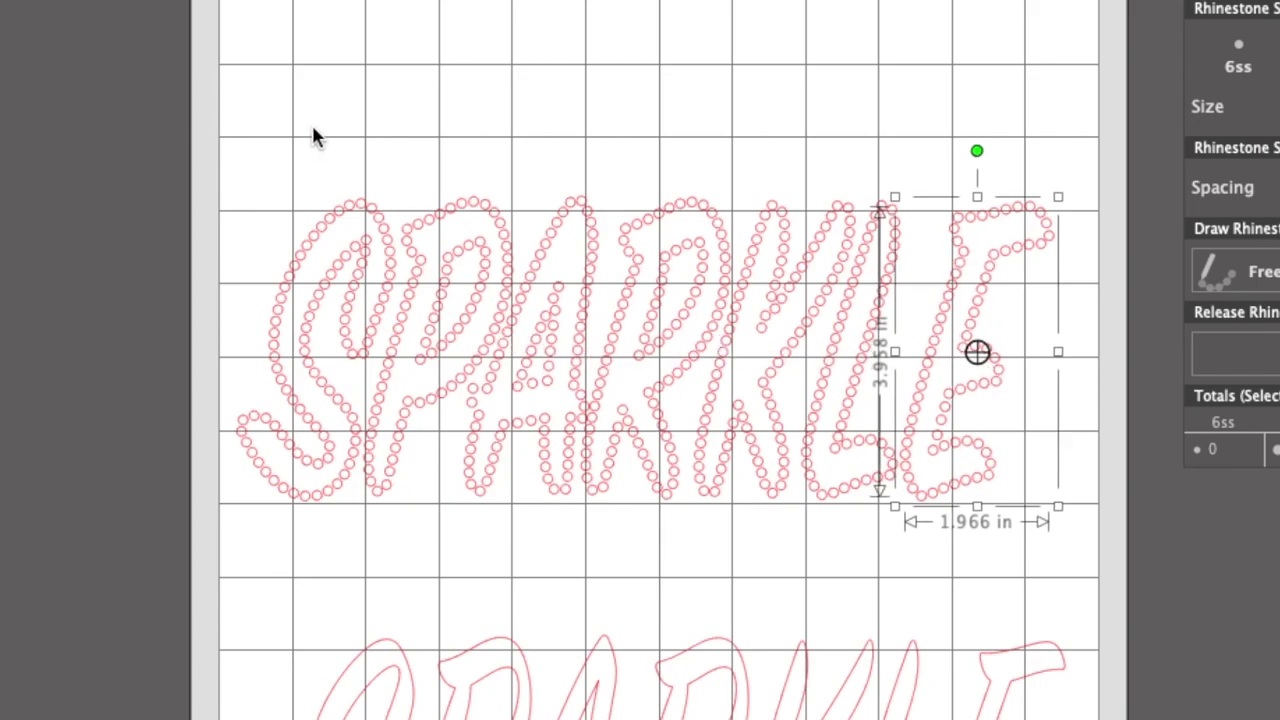
{"action": "left_click_drag", "start_coordinate": [283, 111], "coordinate": [540, 418]}
{"action": "key", "text": "Left"}
{"action": "key", "text": "Left"}
{"action": "key", "text": "Left"}
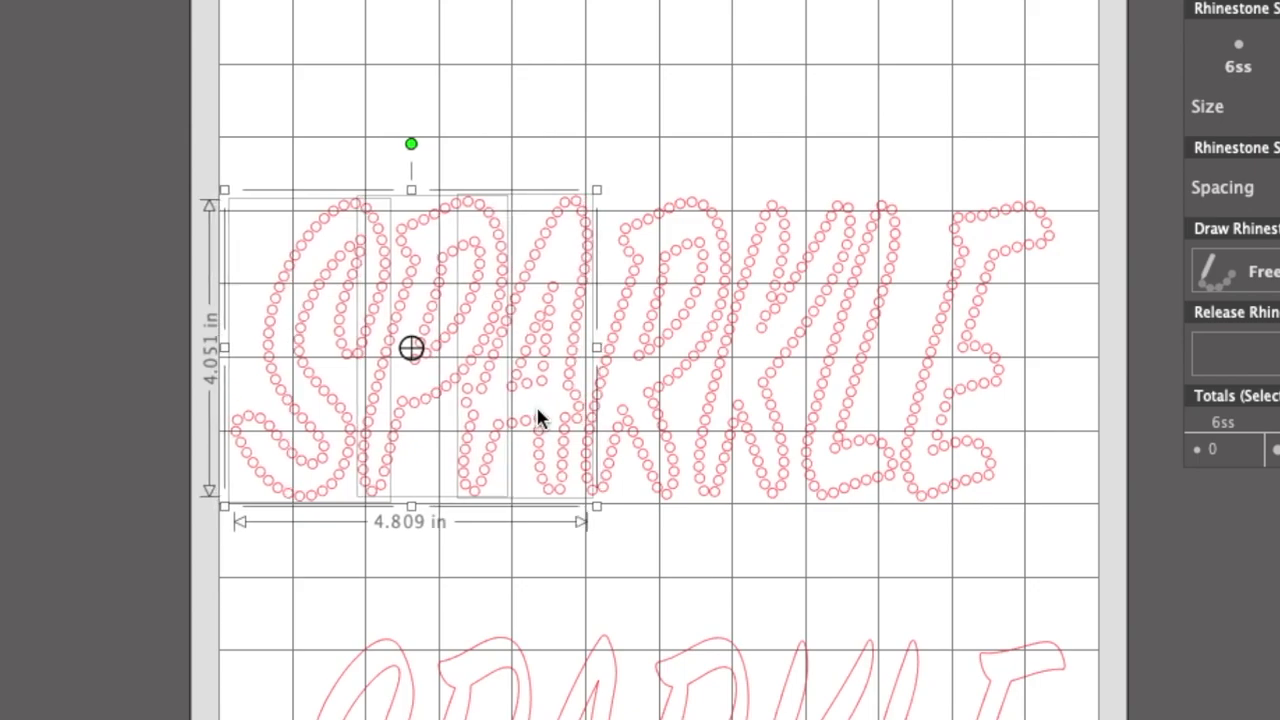
Nudge the rhinestone letters S and P together slightly left, and then the S alone slightly left.
{"action": "left_click", "coordinate": [363, 40]}
{"action": "left_click_drag", "start_coordinate": [300, 78], "coordinate": [443, 270]}
{"action": "key", "text": "Left"}
{"action": "key", "text": "Left"}
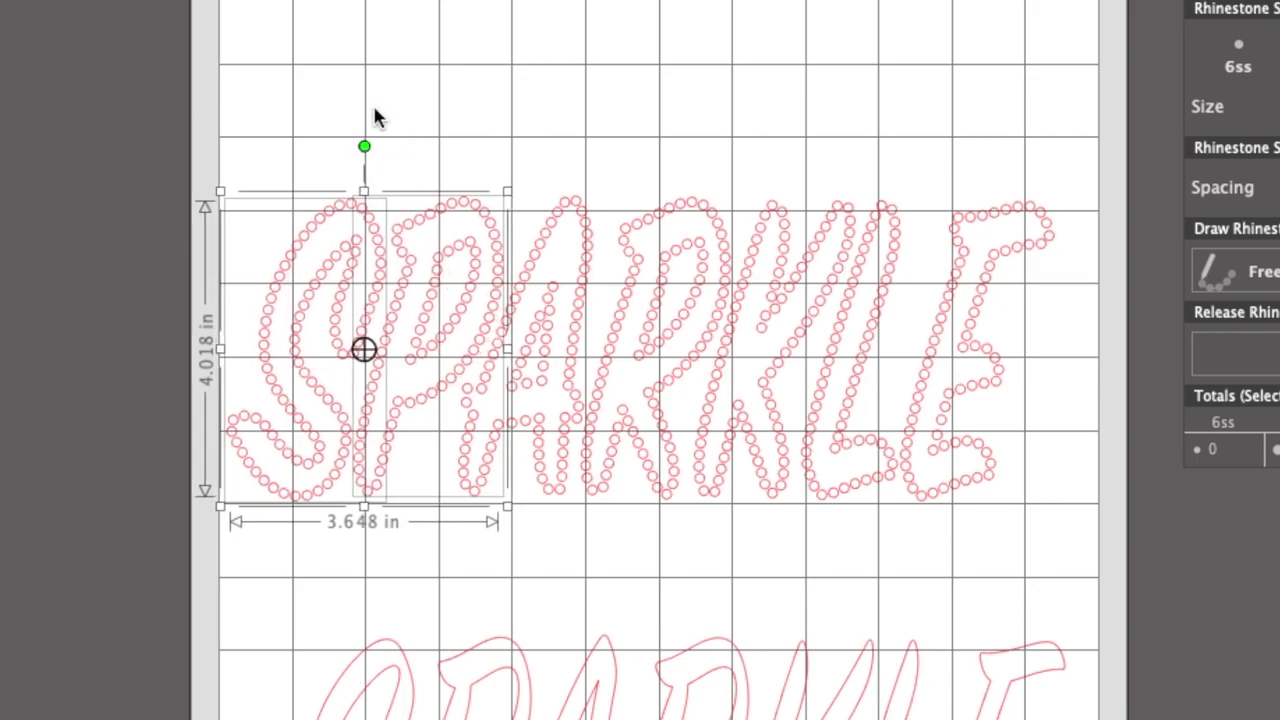
{"action": "left_click", "coordinate": [355, 63]}
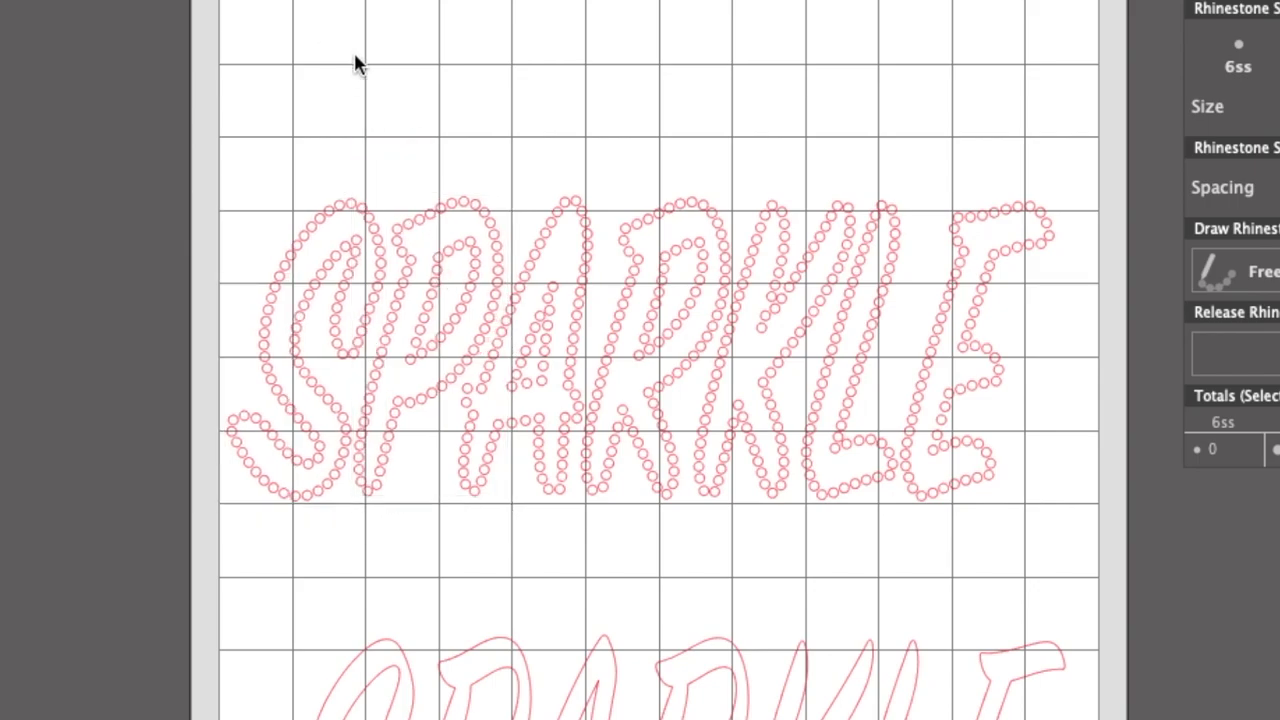
{"action": "left_click", "coordinate": [292, 300]}
{"action": "key", "text": "Left"}
{"action": "key", "text": "Left"}
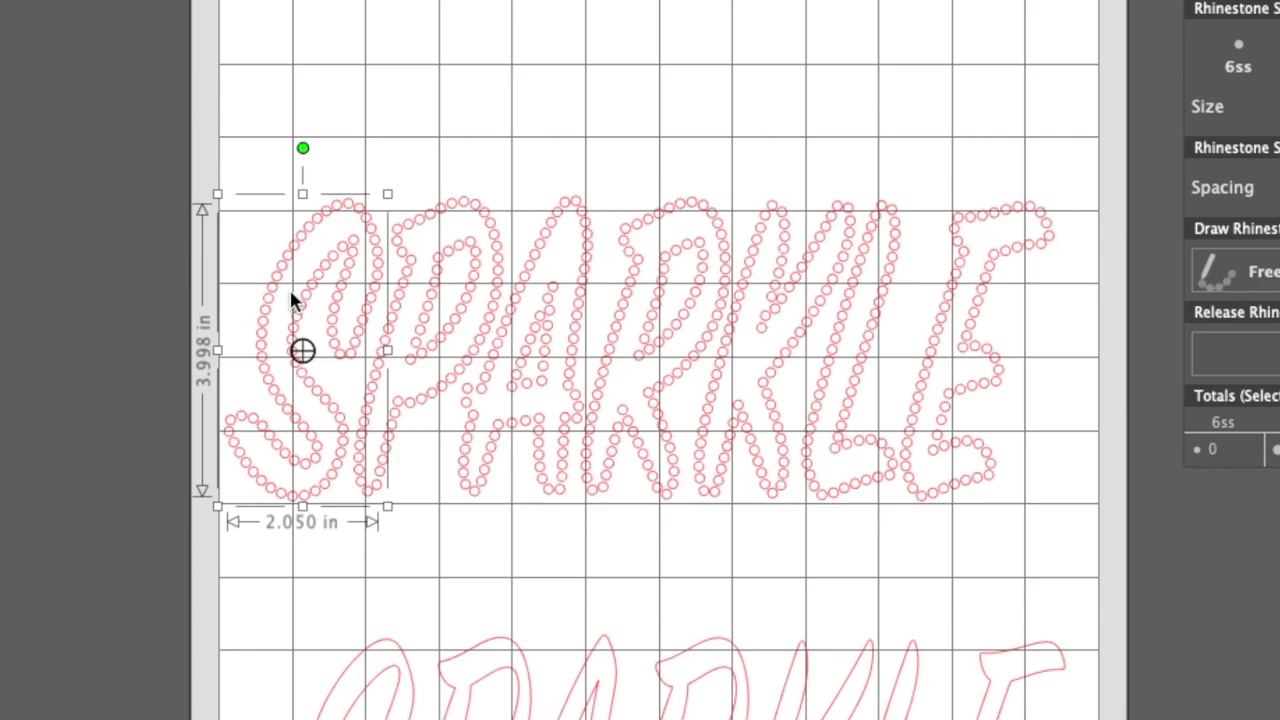
{"action": "left_click", "coordinate": [474, 52]}
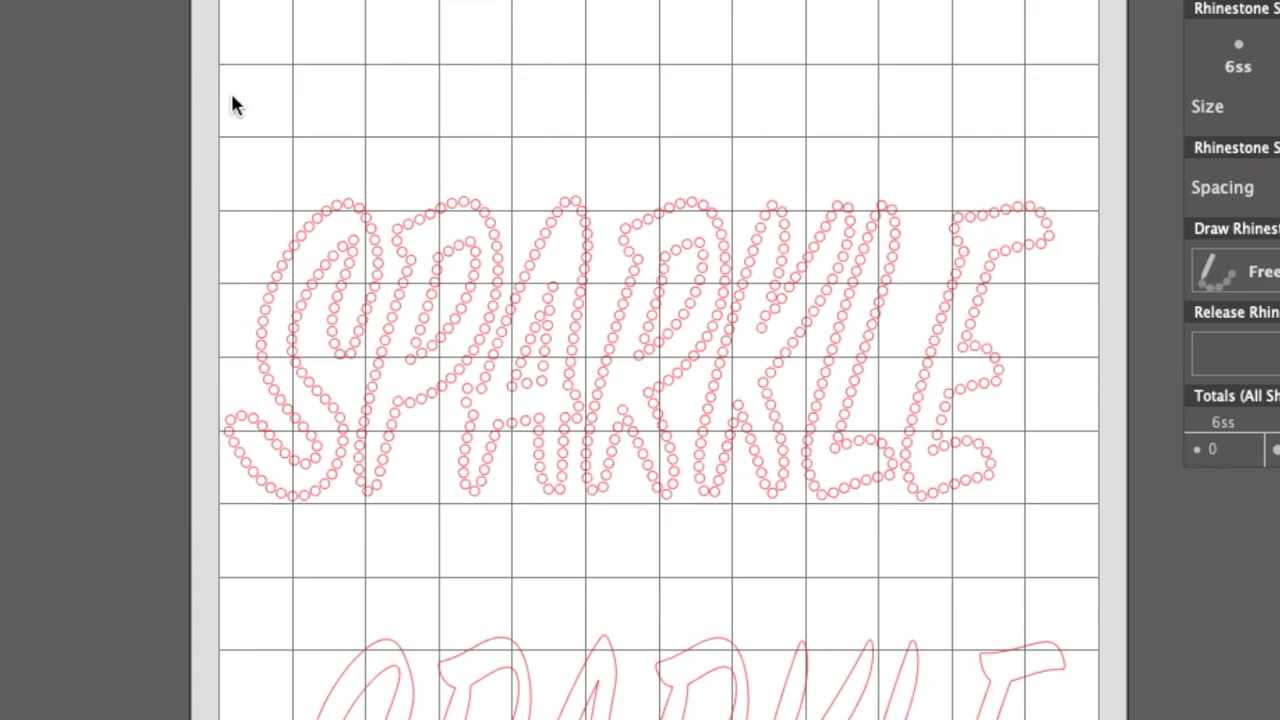
Scale the whole rhinestone word down to about 10.78 in wide and 3.86 in tall.
{"action": "left_click_drag", "start_coordinate": [254, 115], "coordinate": [1051, 560]}
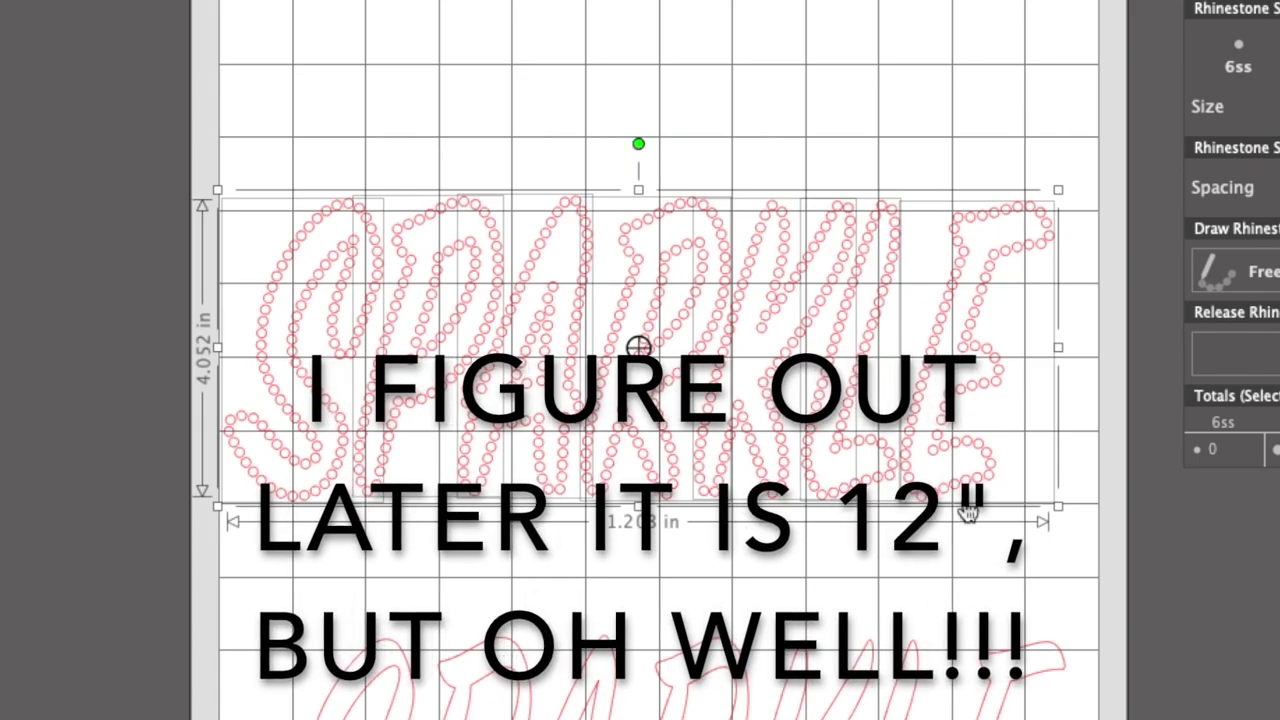
{"action": "left_click", "coordinate": [1058, 508]}
{"action": "left_click_drag", "start_coordinate": [1058, 508], "coordinate": [1047, 504]}
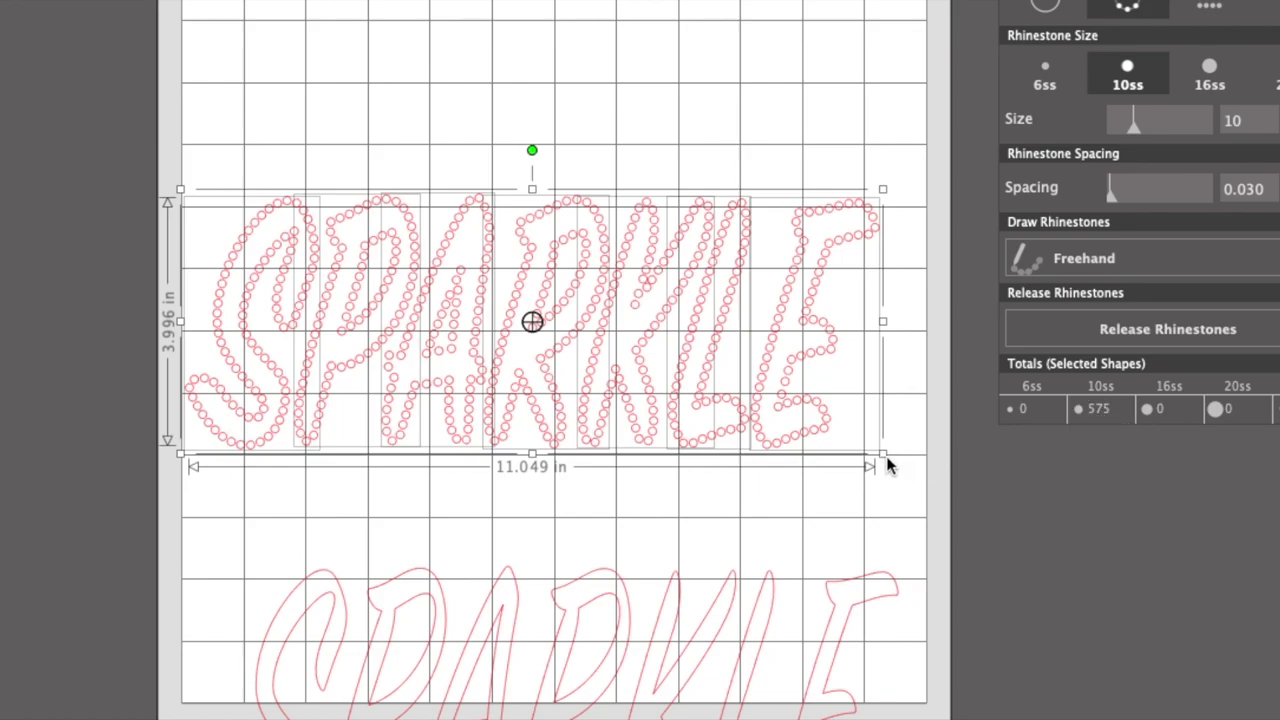
{"action": "left_click_drag", "start_coordinate": [886, 456], "coordinate": [866, 446]}
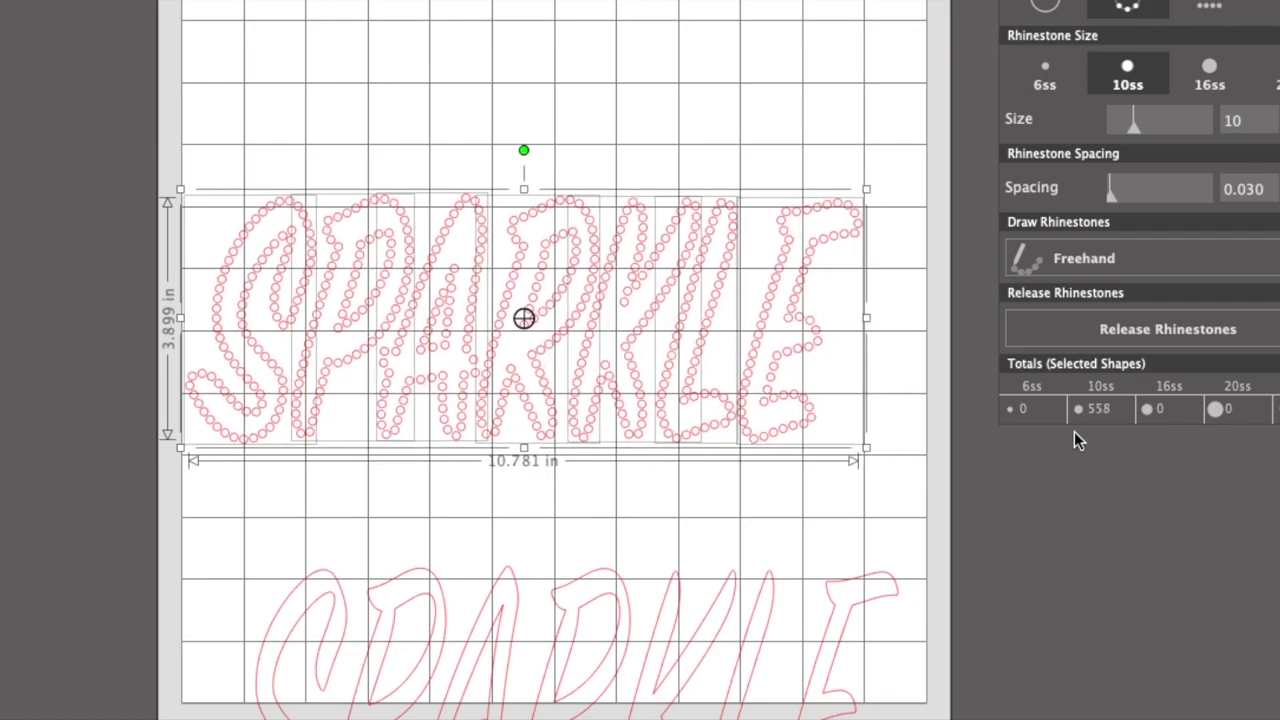
{"action": "left_click", "coordinate": [524, 452]}
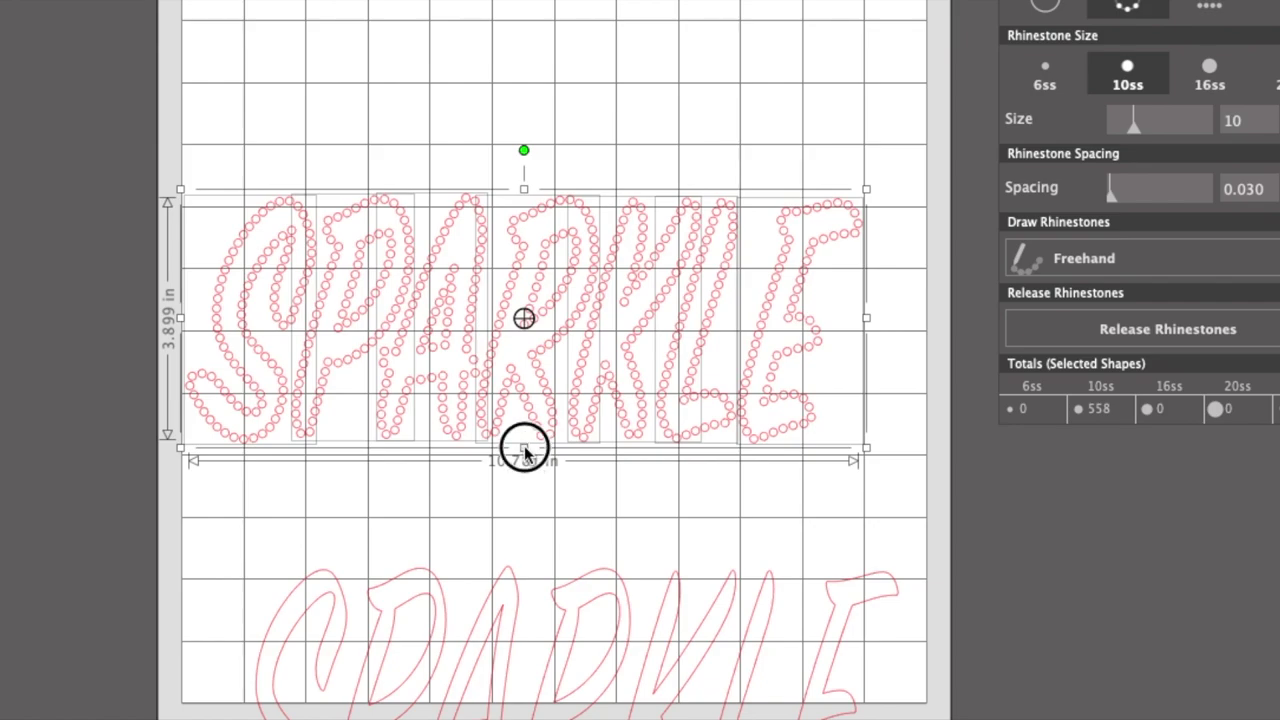
{"action": "left_click_drag", "start_coordinate": [525, 457], "coordinate": [524, 446]}
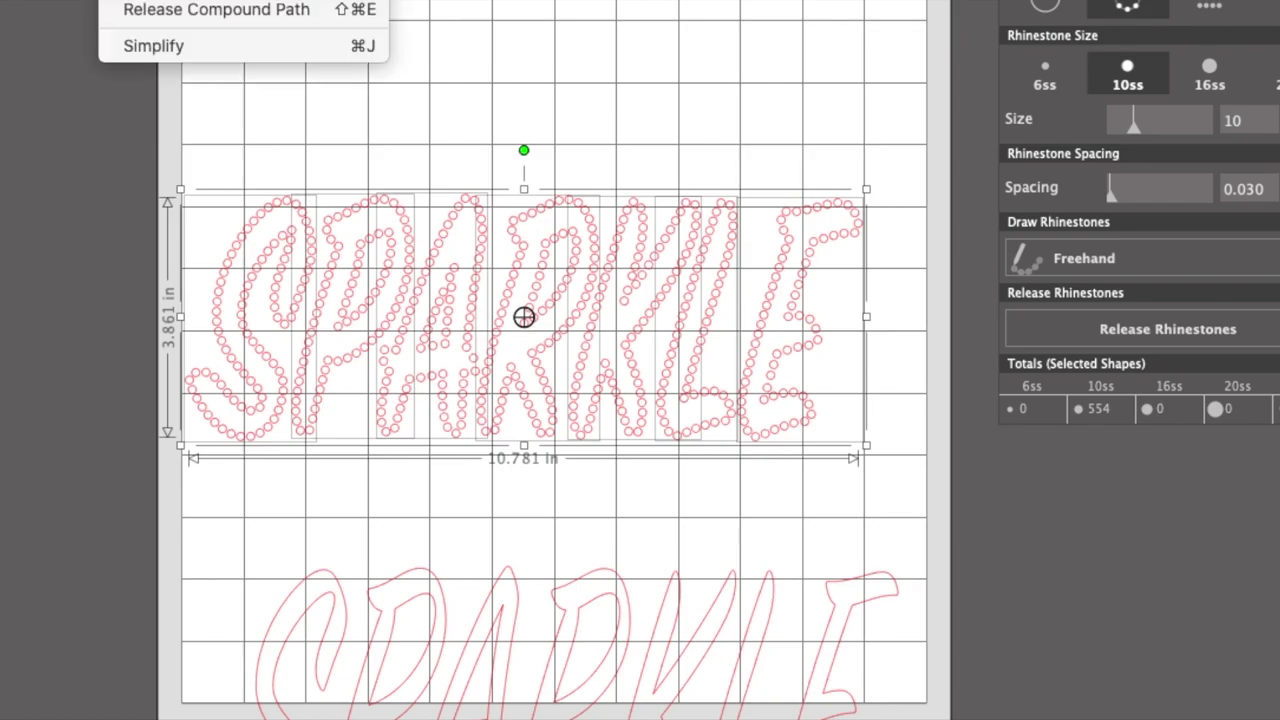
{"action": "left_click", "coordinate": [731, 80]}
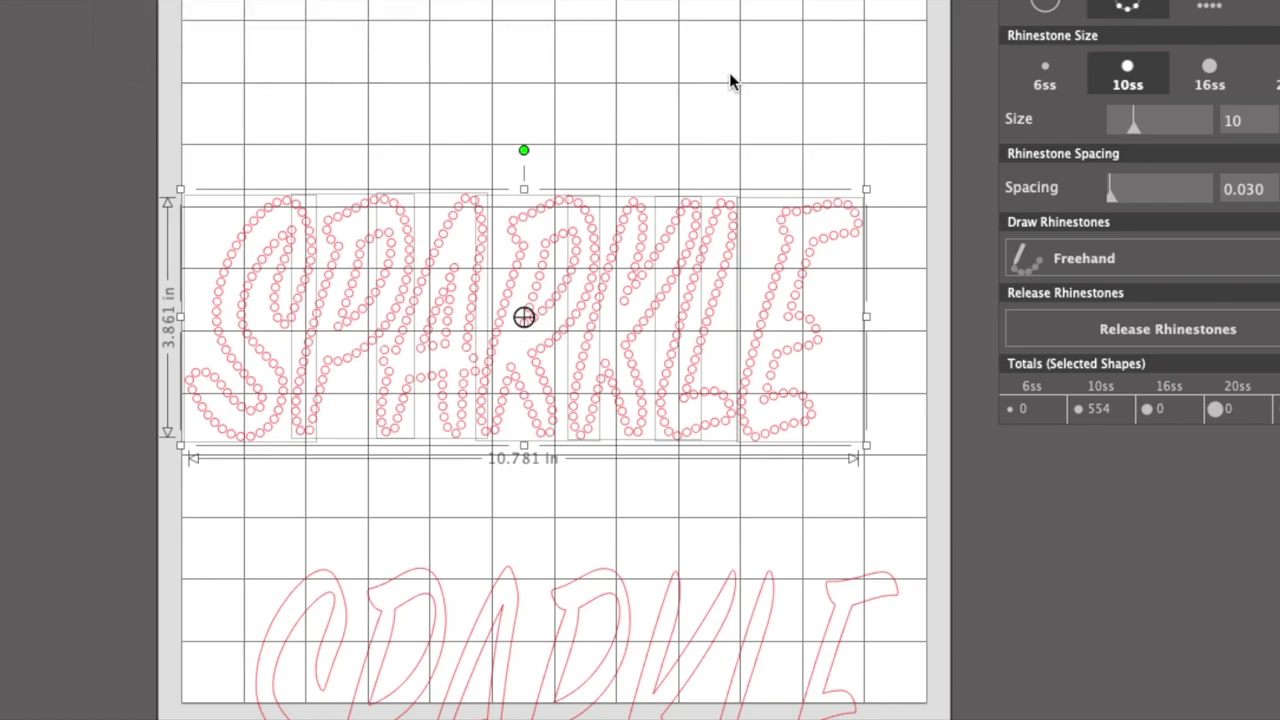
Nudge only the resized letter E right to widen its gap from the L.
{"action": "left_click", "coordinate": [781, 504]}
{"action": "left_click", "coordinate": [800, 418]}
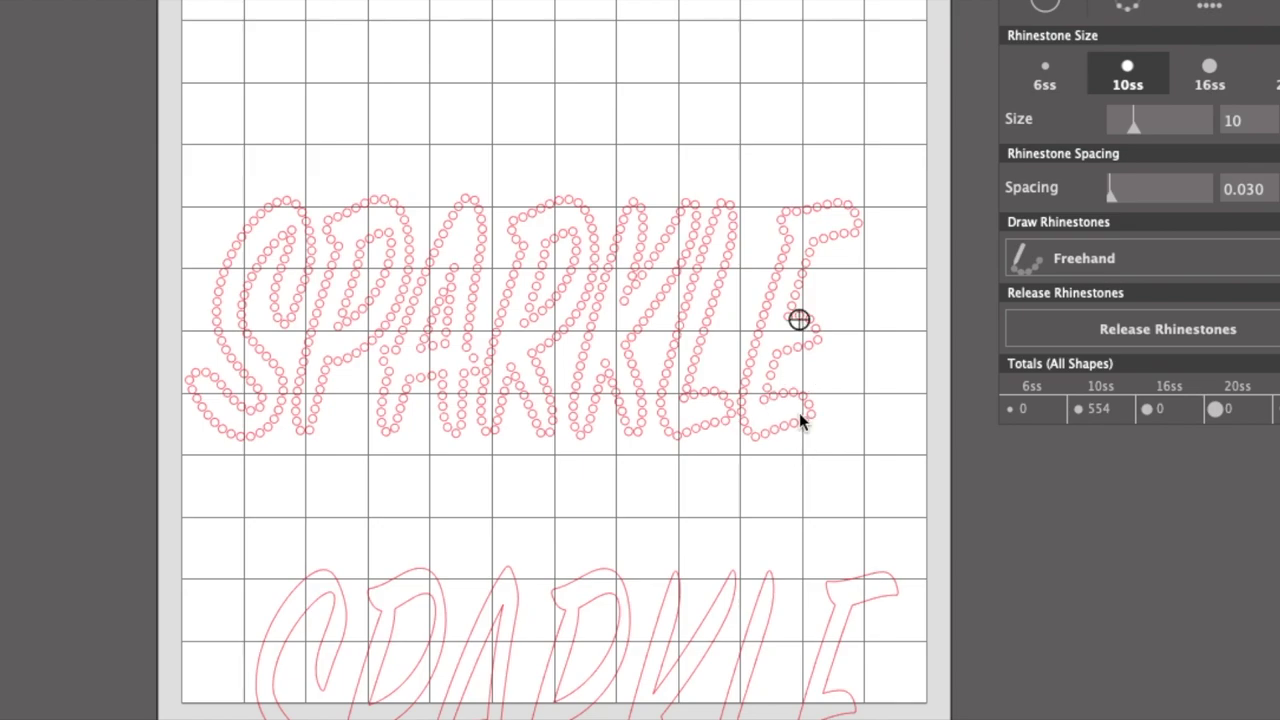
{"action": "key", "text": "Right"}
{"action": "key", "text": "Right"}
{"action": "key", "text": "Right"}
{"action": "key", "text": "Right"}
{"action": "key", "text": "Right"}
{"action": "key", "text": "Right"}
{"action": "key", "text": "Right"}
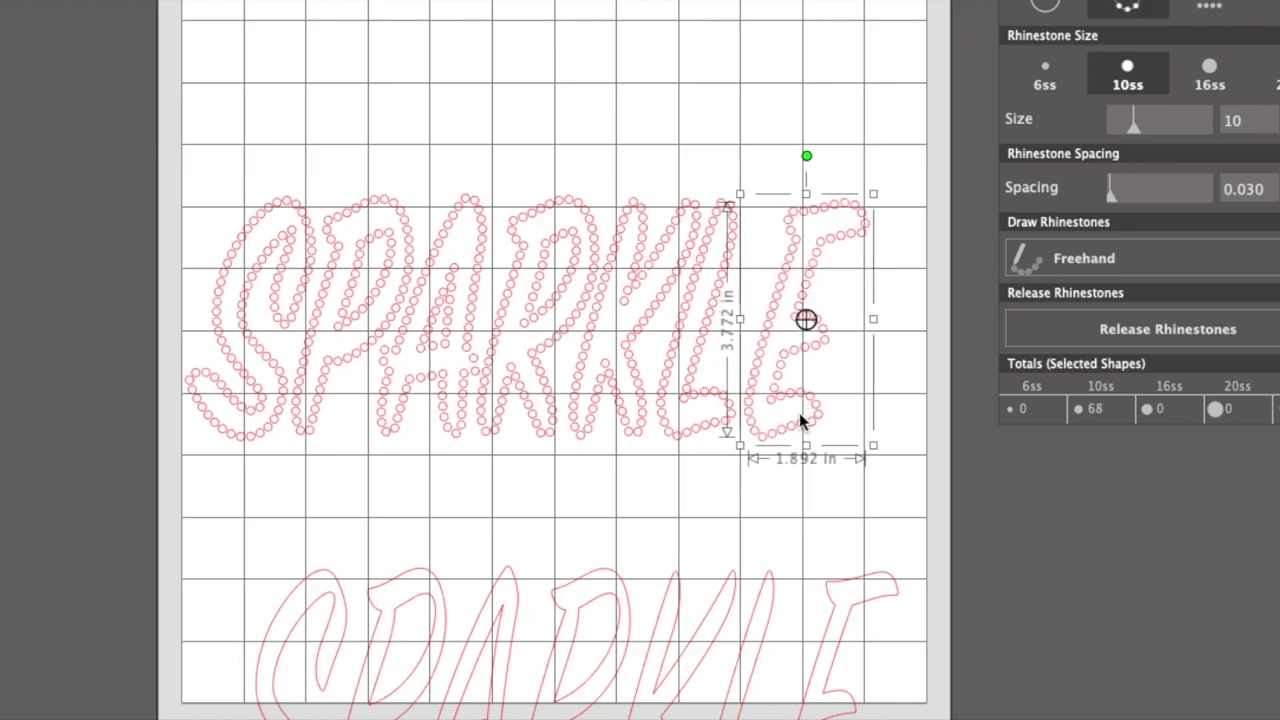
Nudge only the letter L slightly right, away from the K.
{"action": "left_click", "coordinate": [701, 427]}
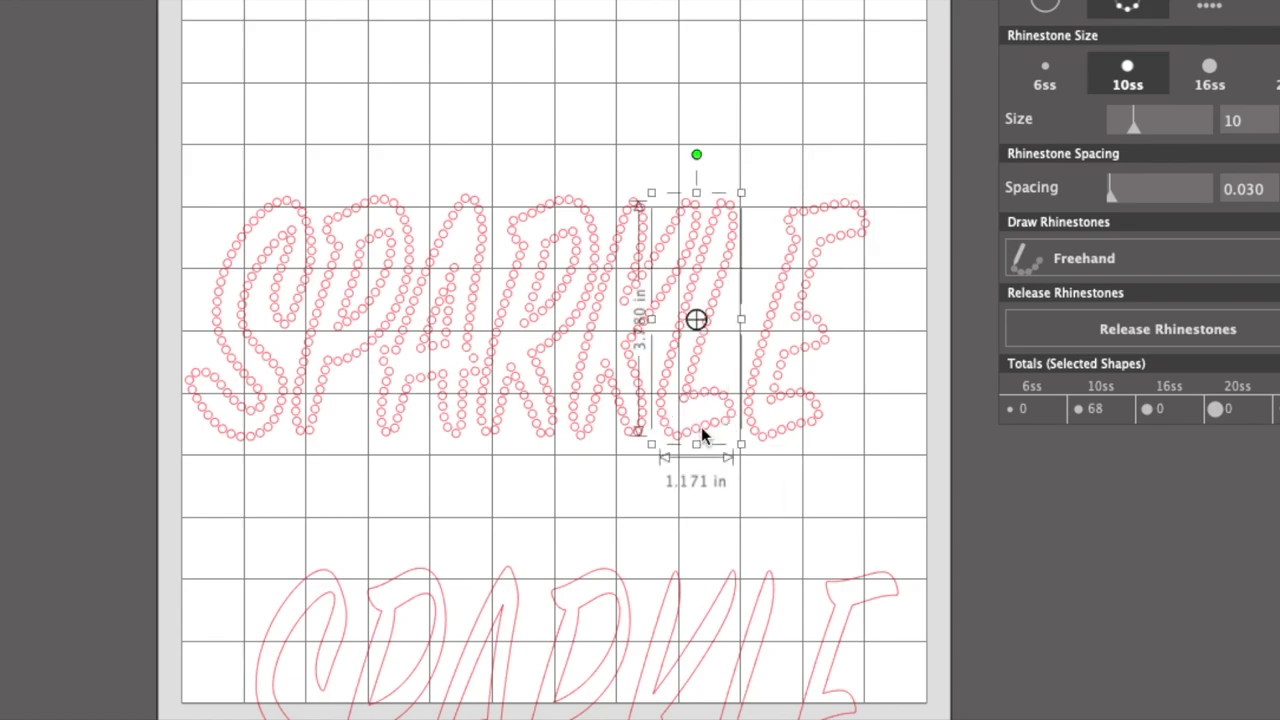
{"action": "key", "text": "Right"}
{"action": "key", "text": "Right"}
{"action": "key", "text": "Right"}
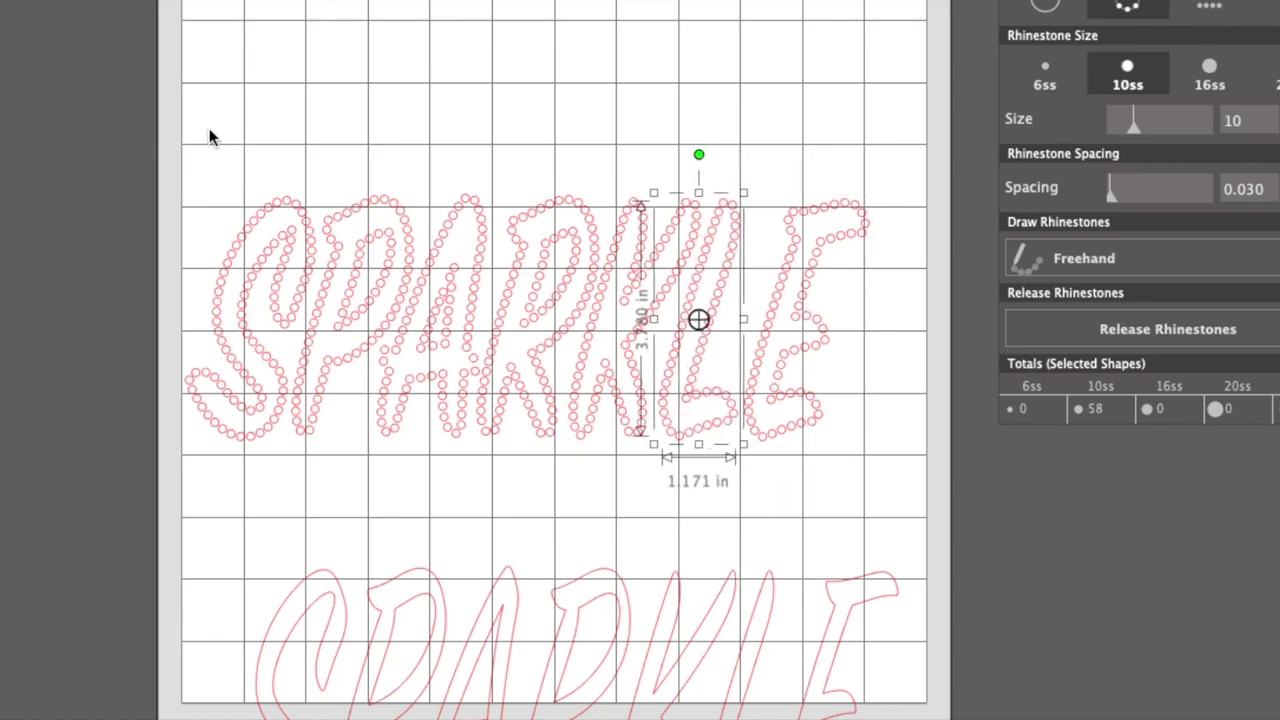
Select the letters S, P, A and R and nudge them together slightly left, away from the K.
{"action": "left_click_drag", "start_coordinate": [223, 97], "coordinate": [537, 432]}
{"action": "key", "text": "Left"}
{"action": "key", "text": "Left"}
{"action": "key", "text": "Left"}
{"action": "key", "text": "Left"}
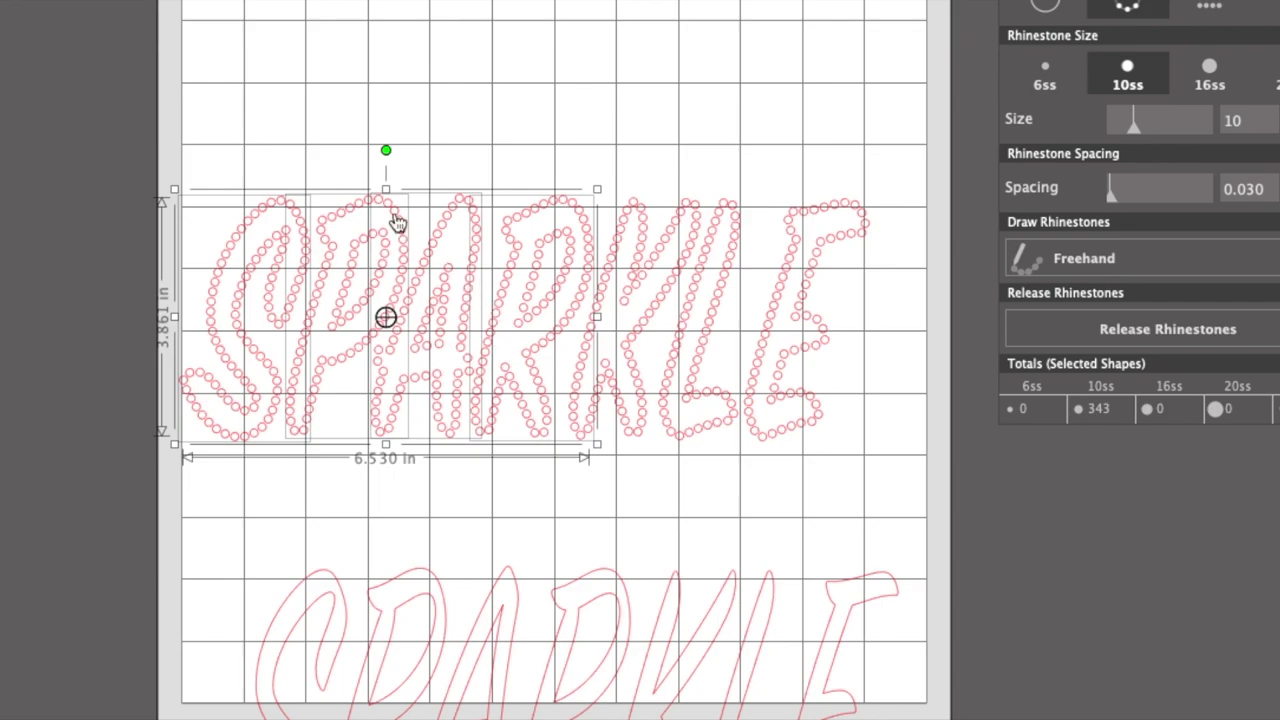
Select the letters S, P and A and nudge them together slightly left, away from the R.
{"action": "left_click_drag", "start_coordinate": [243, 86], "coordinate": [407, 331]}
{"action": "key", "text": "Left"}
{"action": "key", "text": "Left"}
{"action": "key", "text": "Left"}
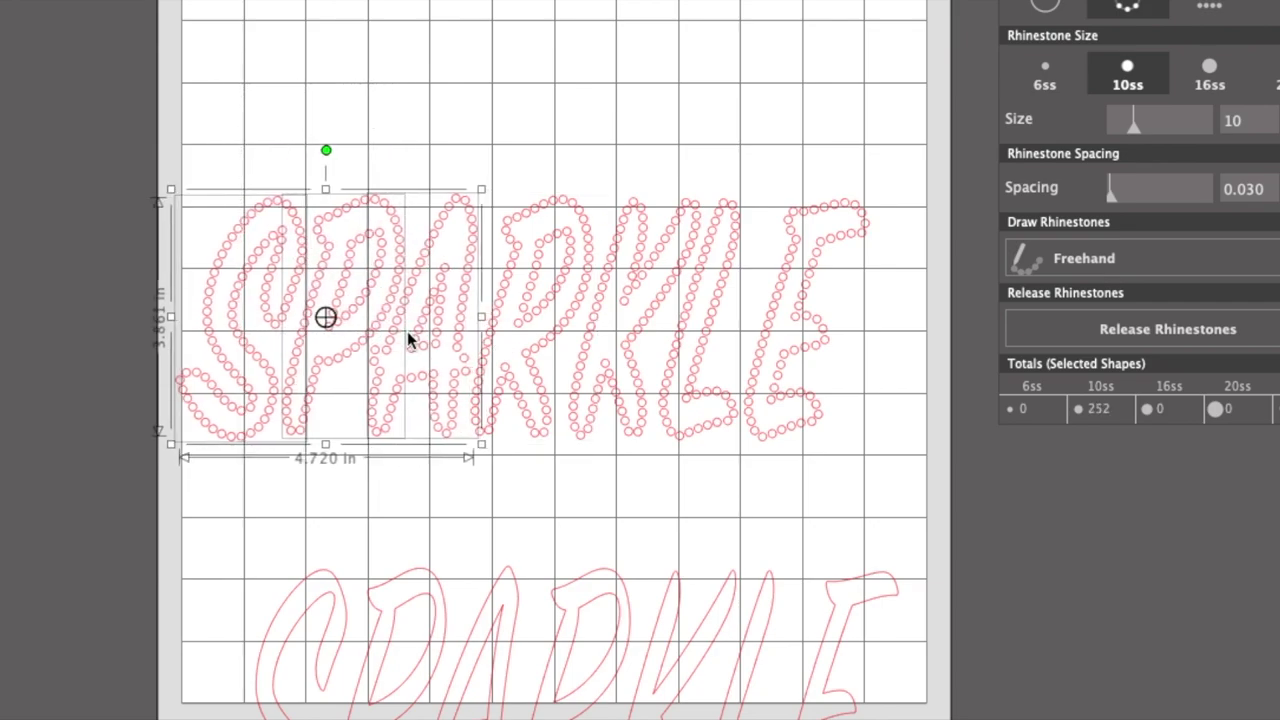
Nudge the letters S and P together slightly left, away from the A, and select the S alone.
{"action": "left_click", "coordinate": [293, 22]}
{"action": "left_click_drag", "start_coordinate": [234, 94], "coordinate": [324, 267]}
{"action": "key", "text": "Left"}
{"action": "key", "text": "Left"}
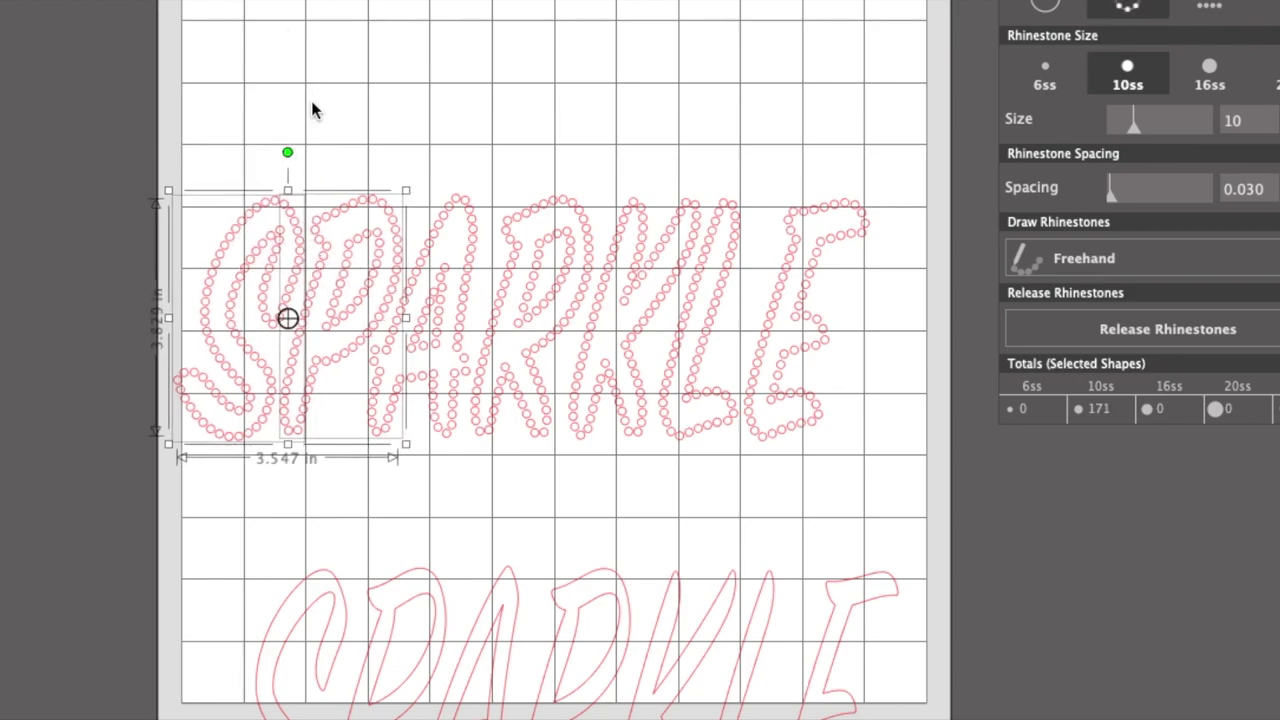
{"action": "left_click", "coordinate": [321, 46]}
{"action": "left_click", "coordinate": [223, 296]}
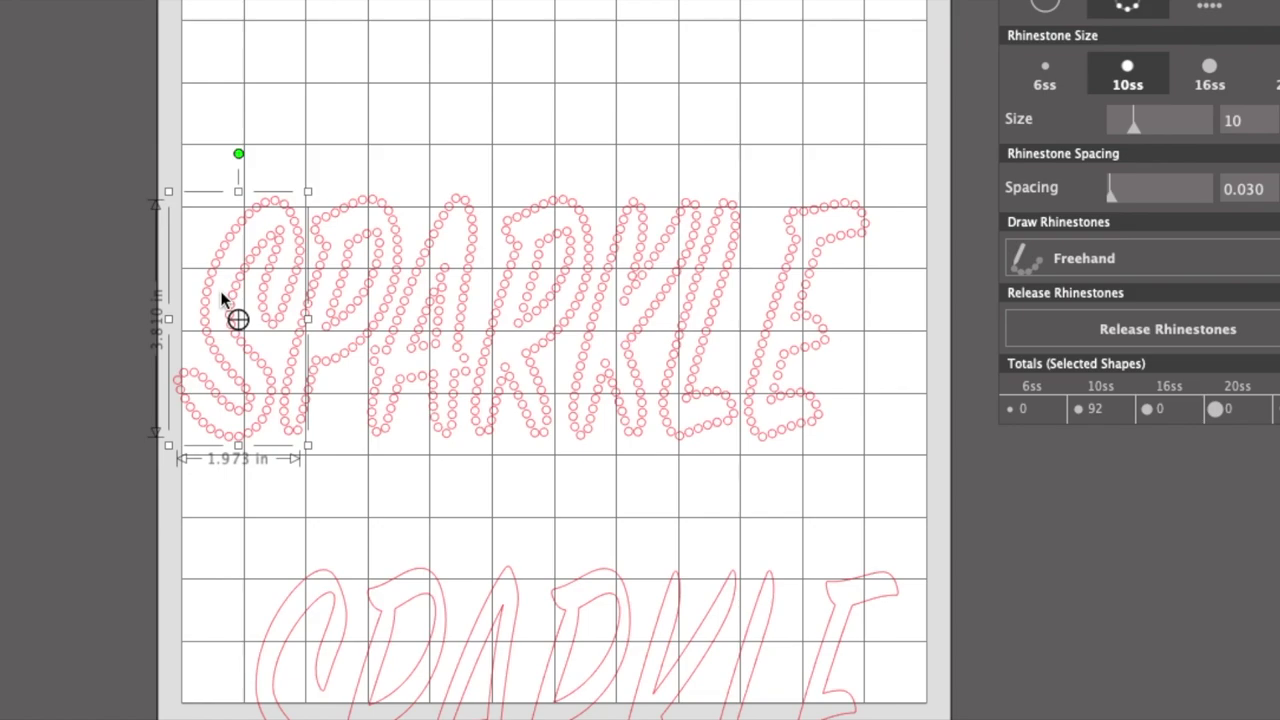
Select all the rhinestone letters of SPARKLE and fill them with orange F37A4E.
{"action": "left_click_drag", "start_coordinate": [230, 27], "coordinate": [836, 447]}
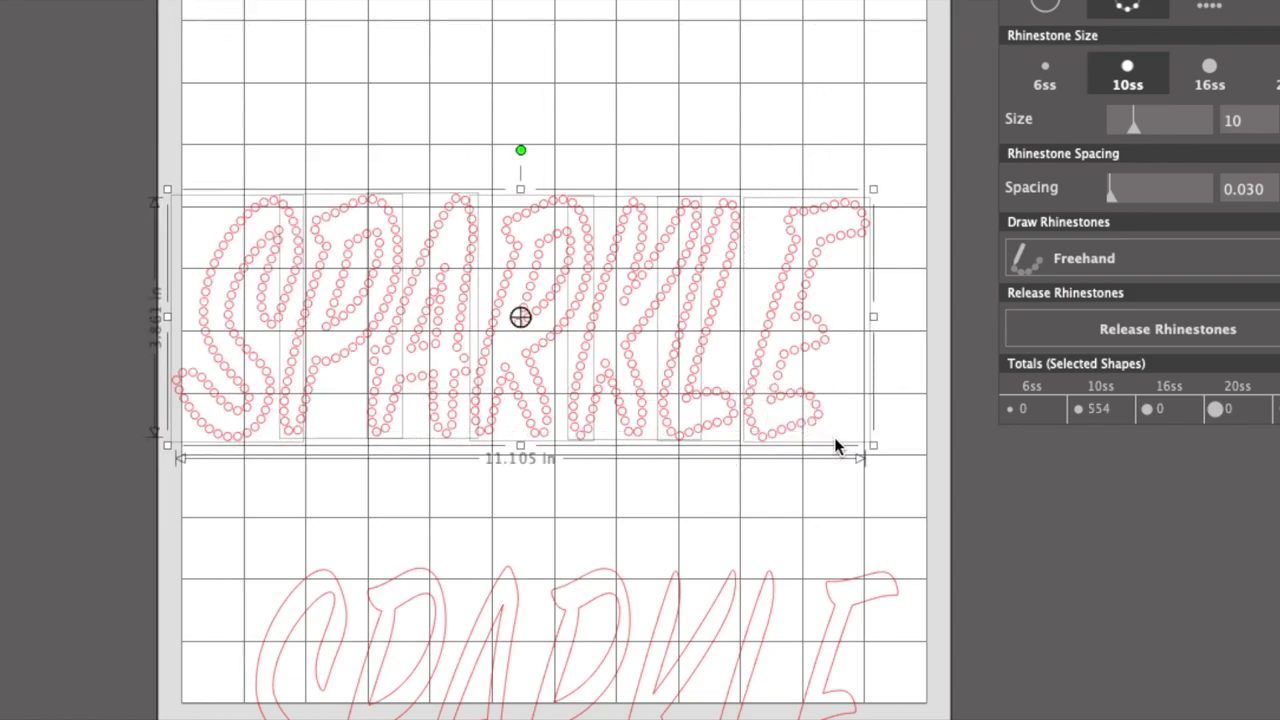
{"action": "scroll", "coordinate": [745, 495], "scroll_direction": "left", "scroll_amount": 2}
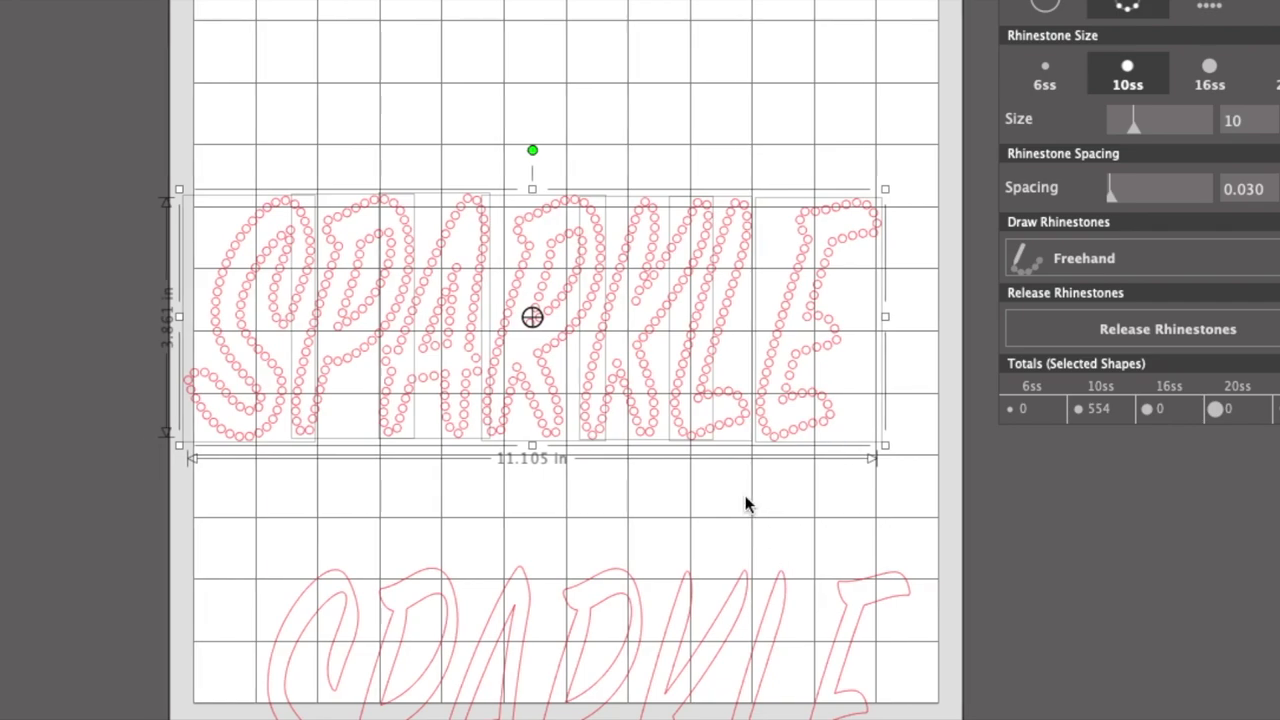
{"action": "left_click", "coordinate": [745, 497]}
{"action": "left_click", "coordinate": [262, 122]}
{"action": "left_click_drag", "start_coordinate": [262, 122], "coordinate": [897, 409]}
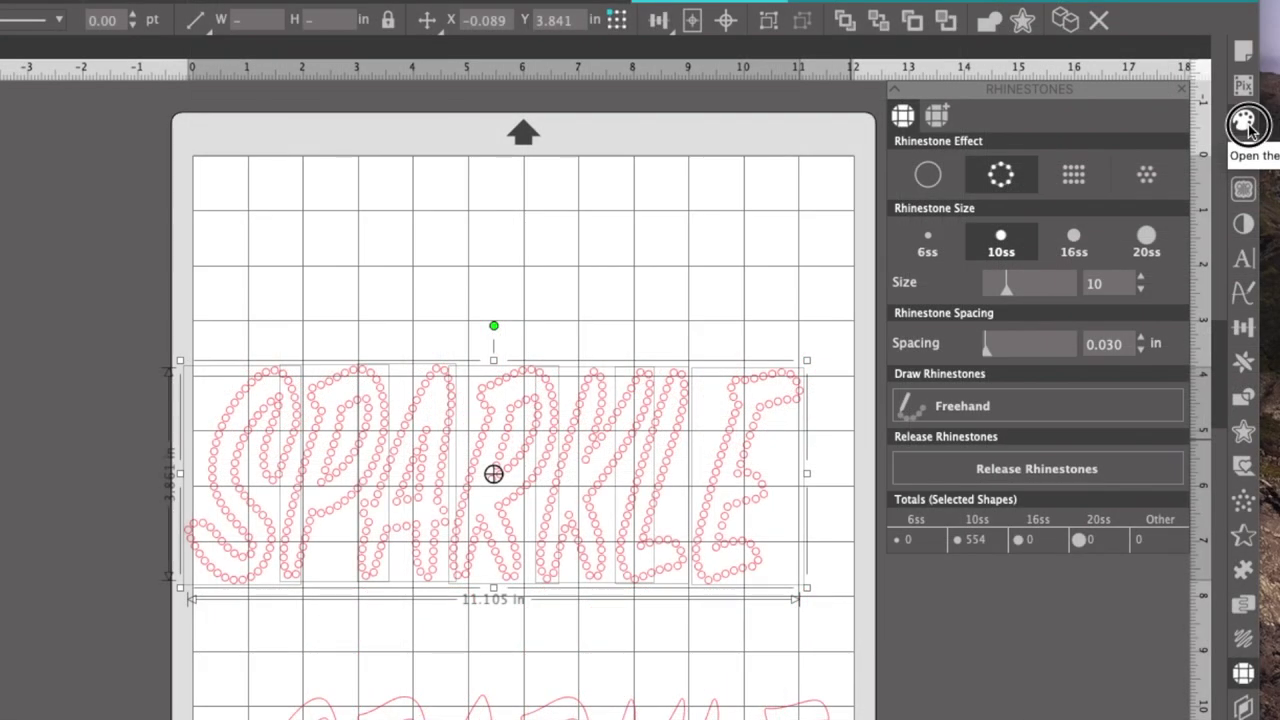
{"action": "left_click", "coordinate": [1245, 122]}
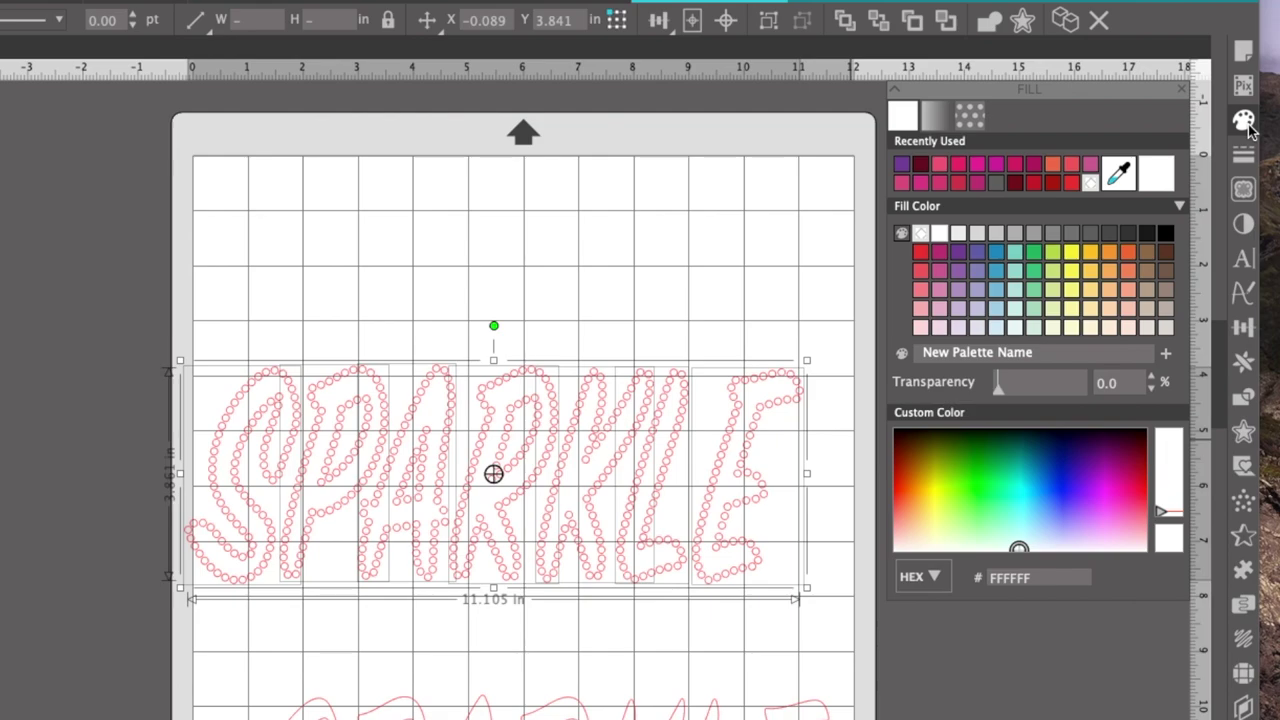
{"action": "left_click", "coordinate": [1129, 268]}
{"action": "left_click", "coordinate": [735, 229]}
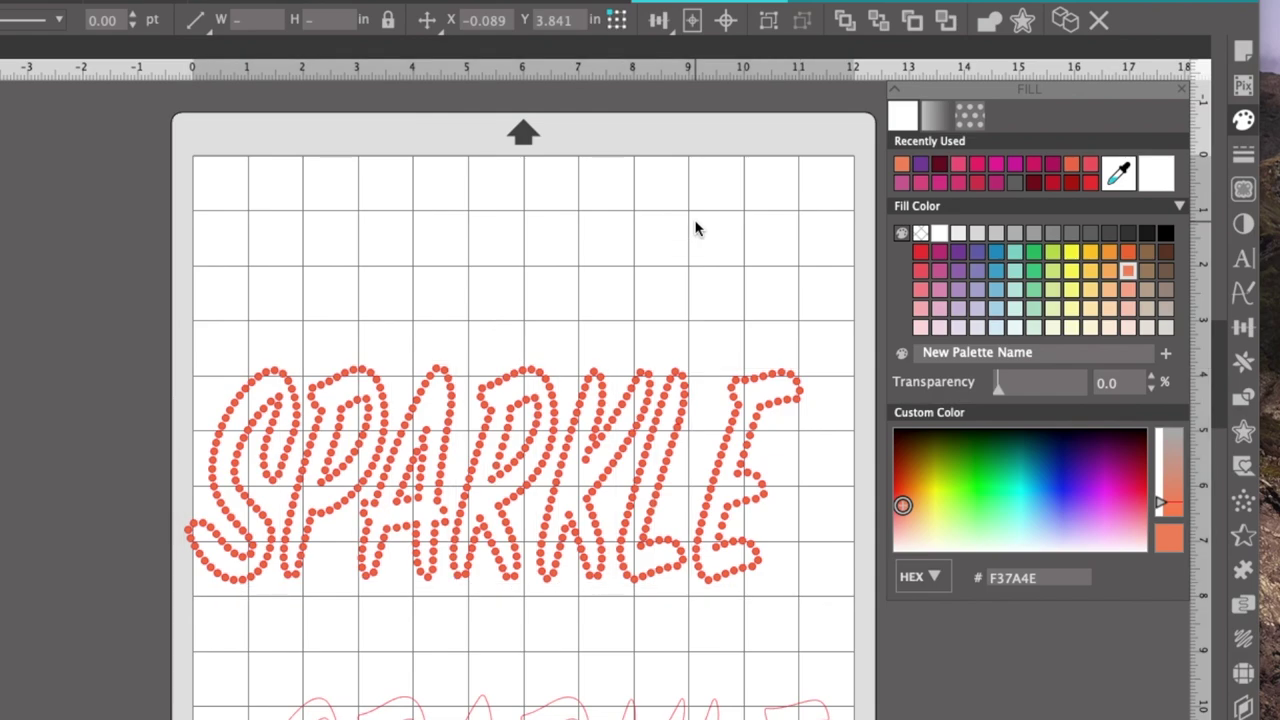
Select all the SPARKLE rhinestone letters and change their fill to the recently used purple.
{"action": "left_click_drag", "start_coordinate": [234, 314], "coordinate": [771, 606]}
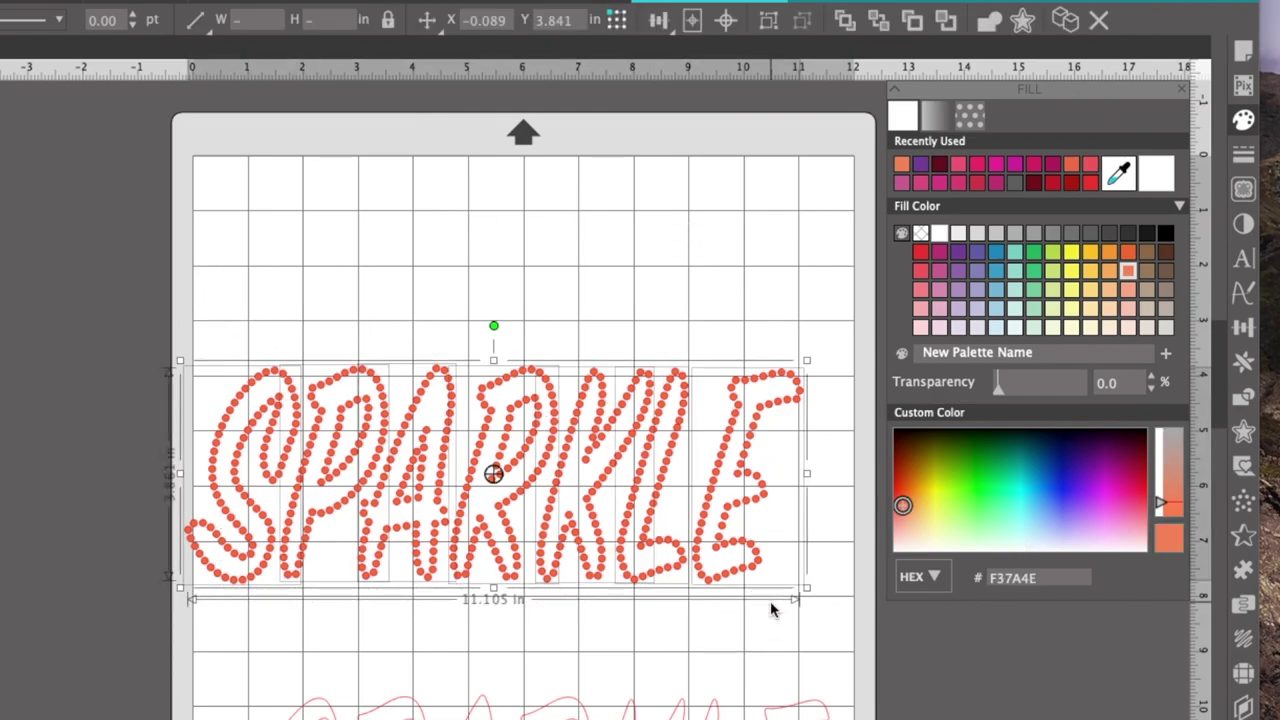
{"action": "left_click", "coordinate": [921, 168]}
{"action": "left_click", "coordinate": [612, 277]}
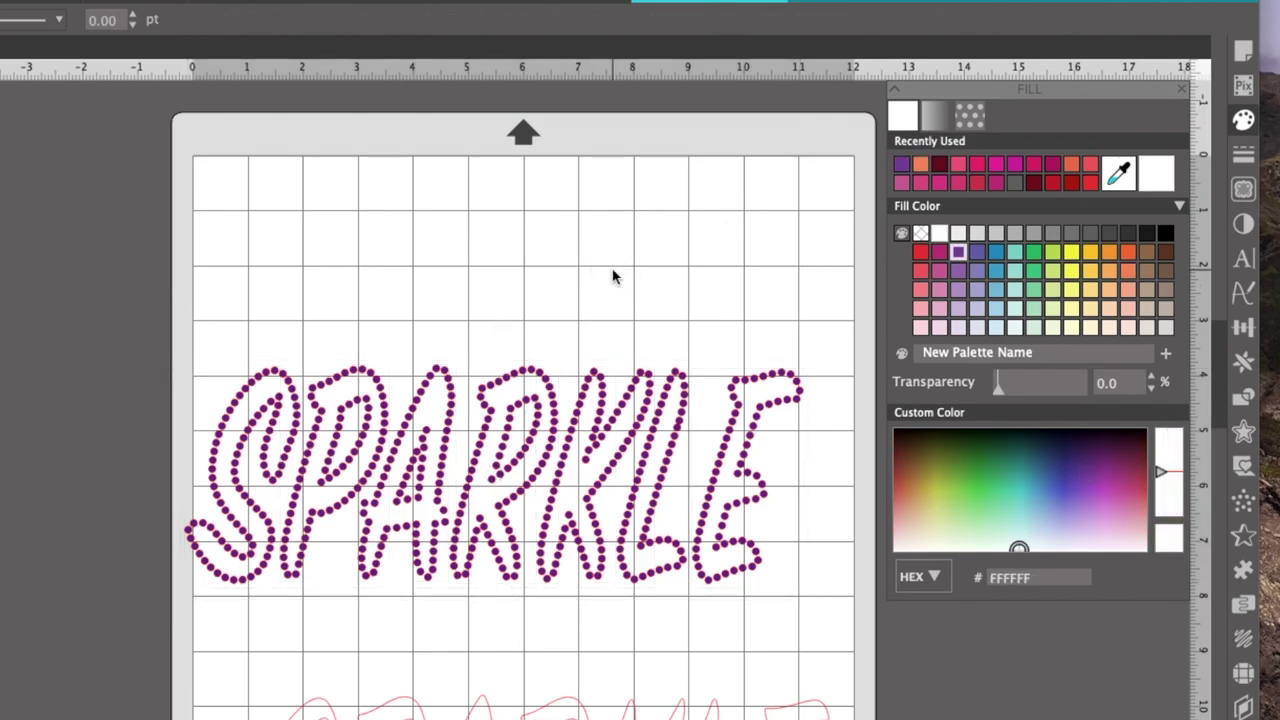
Release the rhinestones of the letter A into individually editable stones and deselect them.
{"action": "key", "text": "super+plus"}
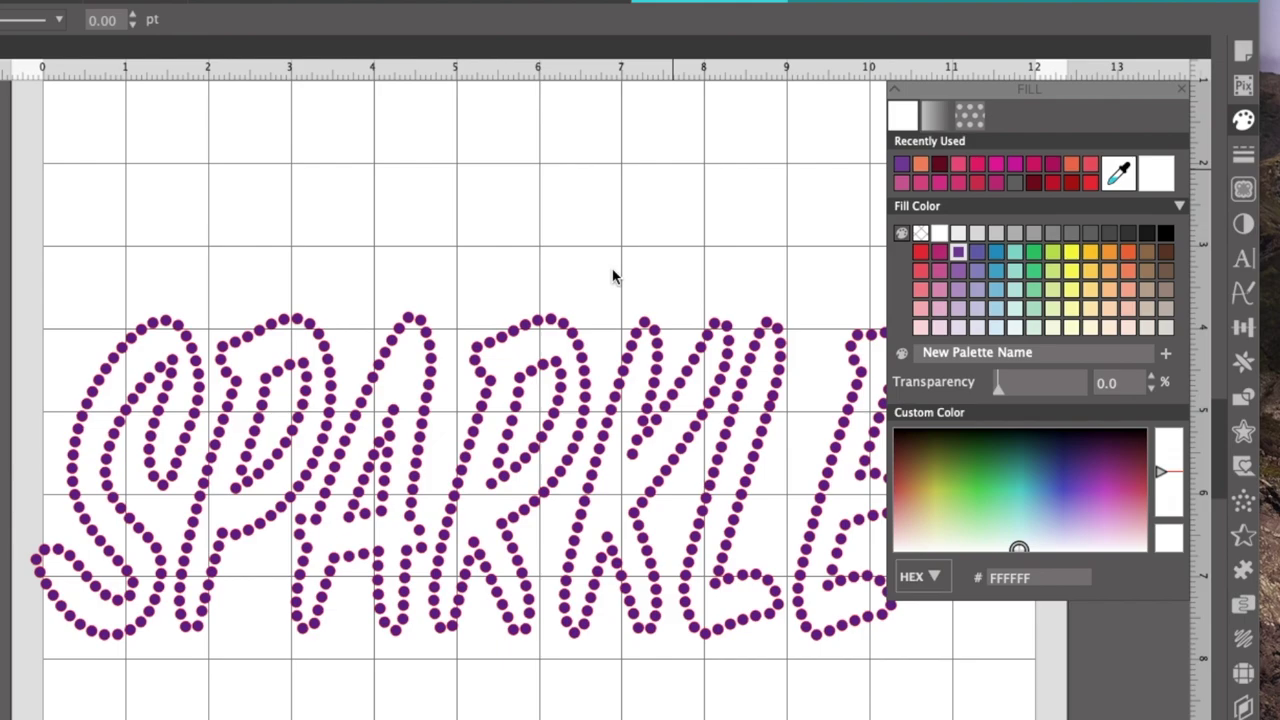
{"action": "key", "text": "super+plus"}
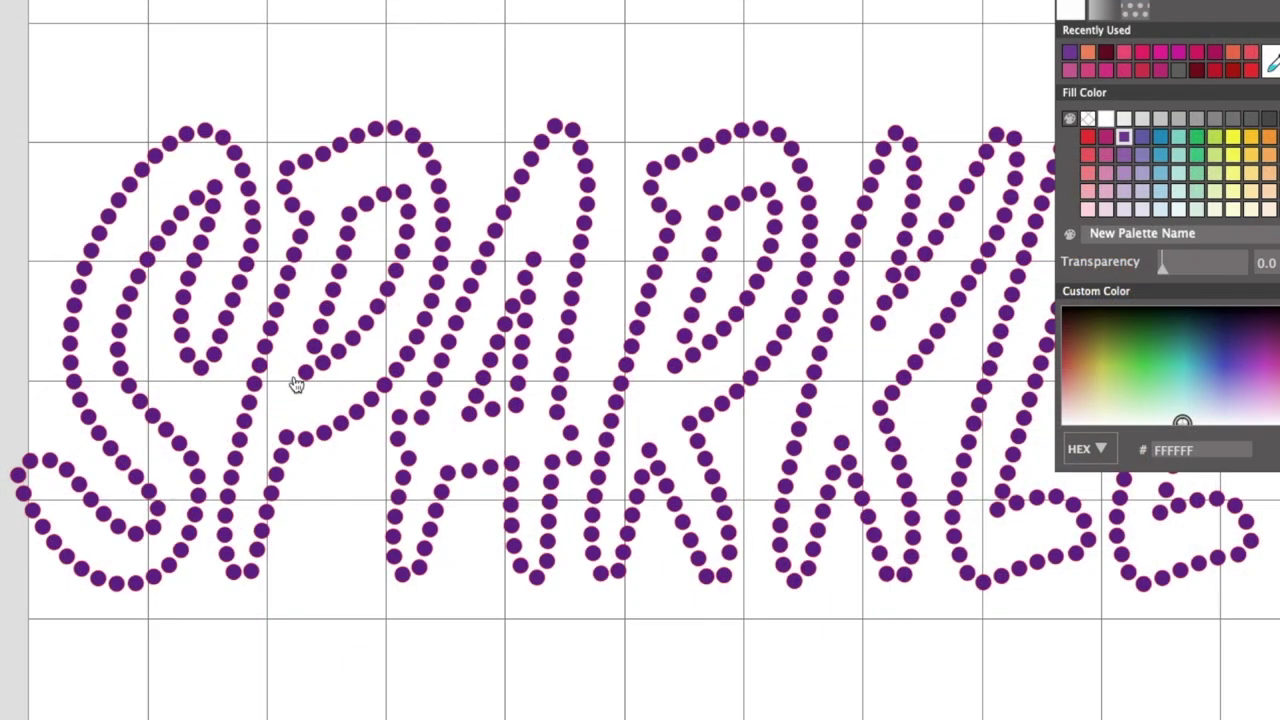
{"action": "scroll", "coordinate": [339, 503], "scroll_direction": "right", "scroll_amount": 5}
{"action": "scroll", "coordinate": [339, 503], "scroll_direction": "up", "scroll_amount": 2}
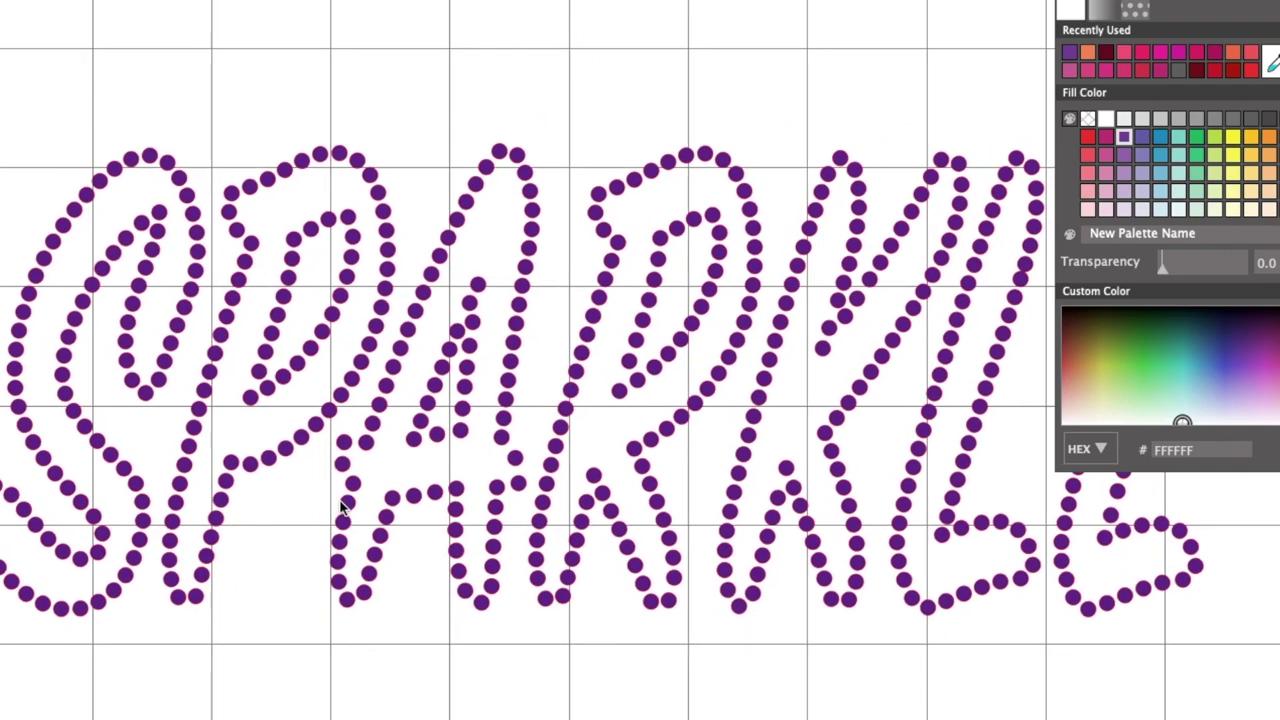
{"action": "scroll", "coordinate": [339, 506], "scroll_direction": "right", "scroll_amount": 5}
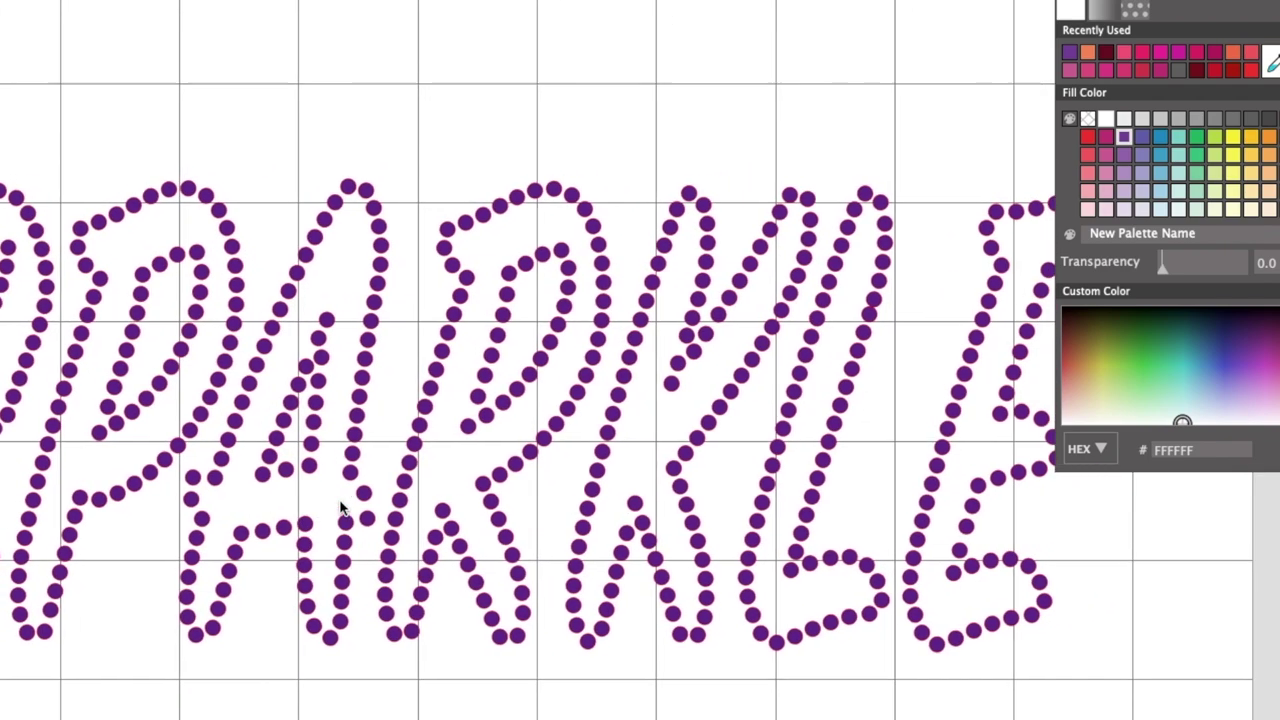
{"action": "scroll", "coordinate": [339, 506], "scroll_direction": "down", "scroll_amount": 1}
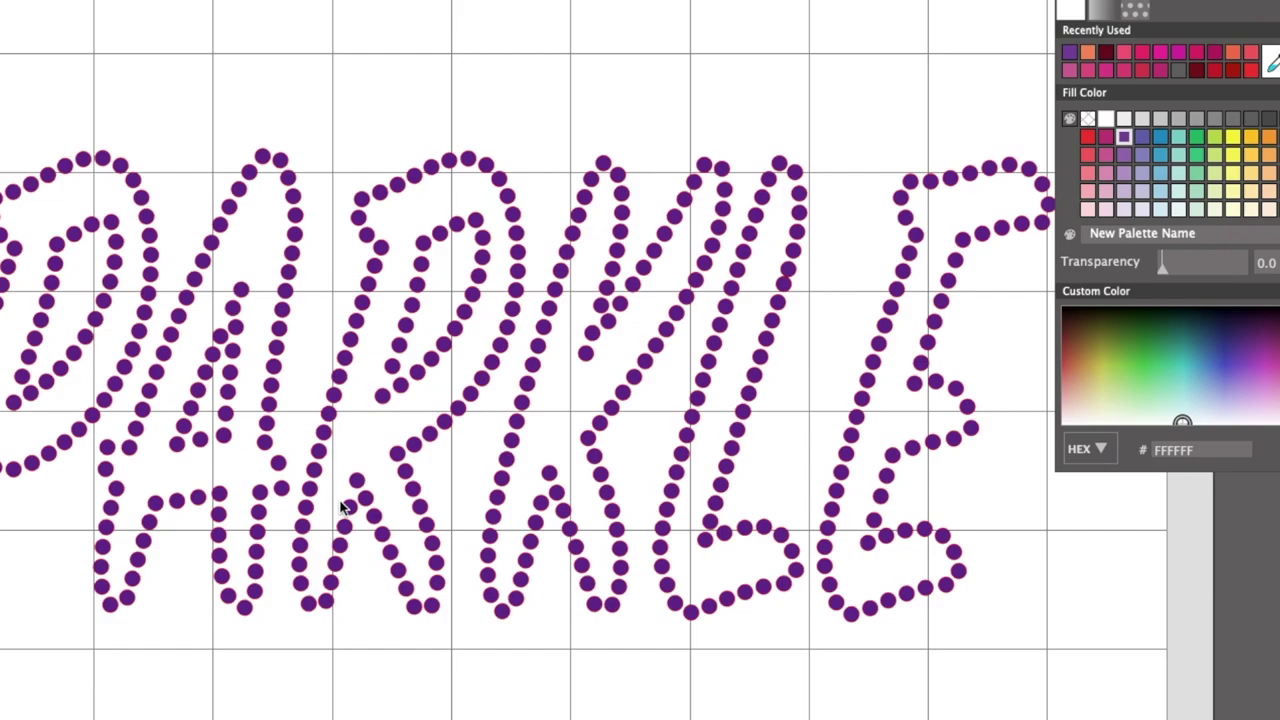
{"action": "scroll", "coordinate": [340, 507], "scroll_direction": "left", "scroll_amount": 2}
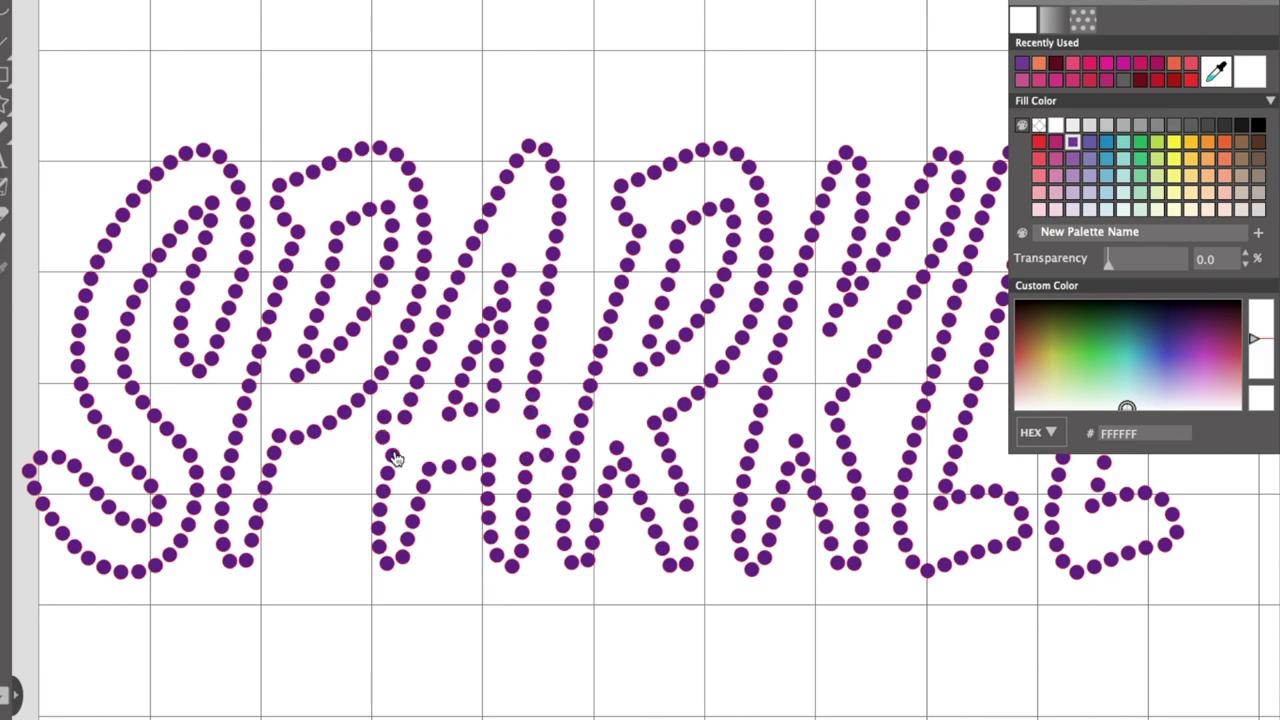
{"action": "left_click", "coordinate": [531, 418]}
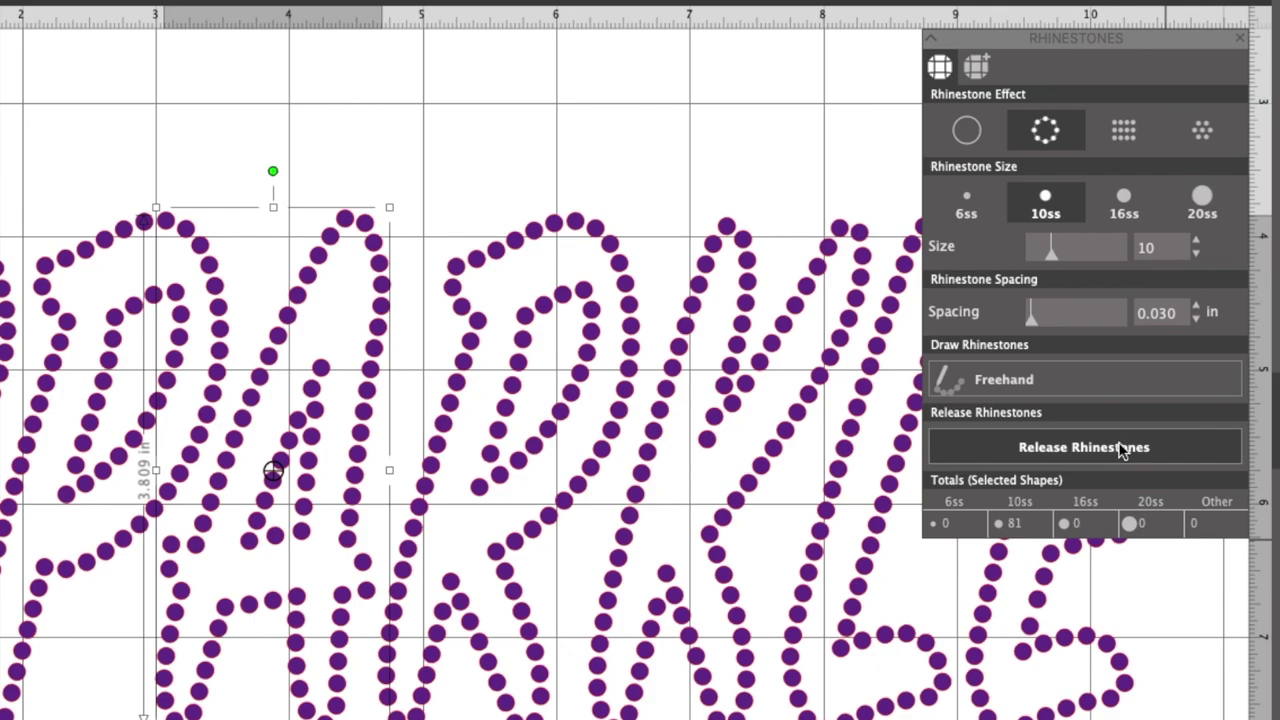
{"action": "left_click", "coordinate": [1121, 451]}
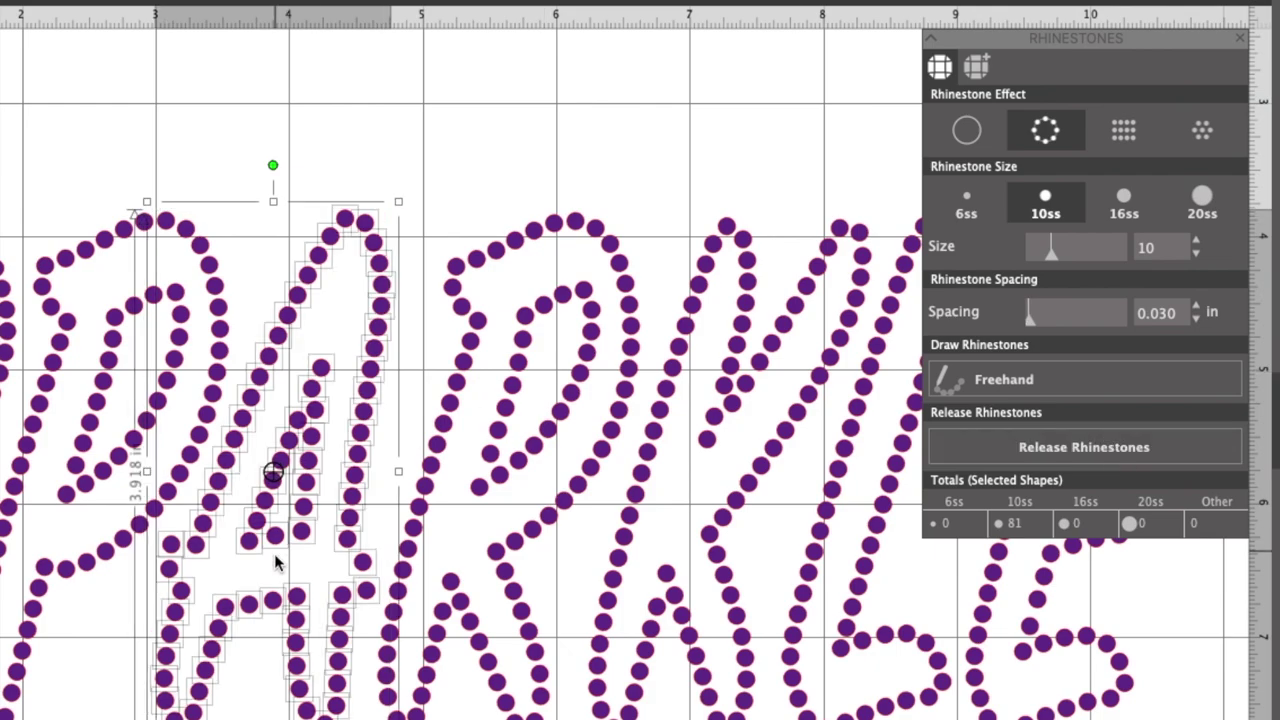
{"action": "left_click", "coordinate": [273, 474]}
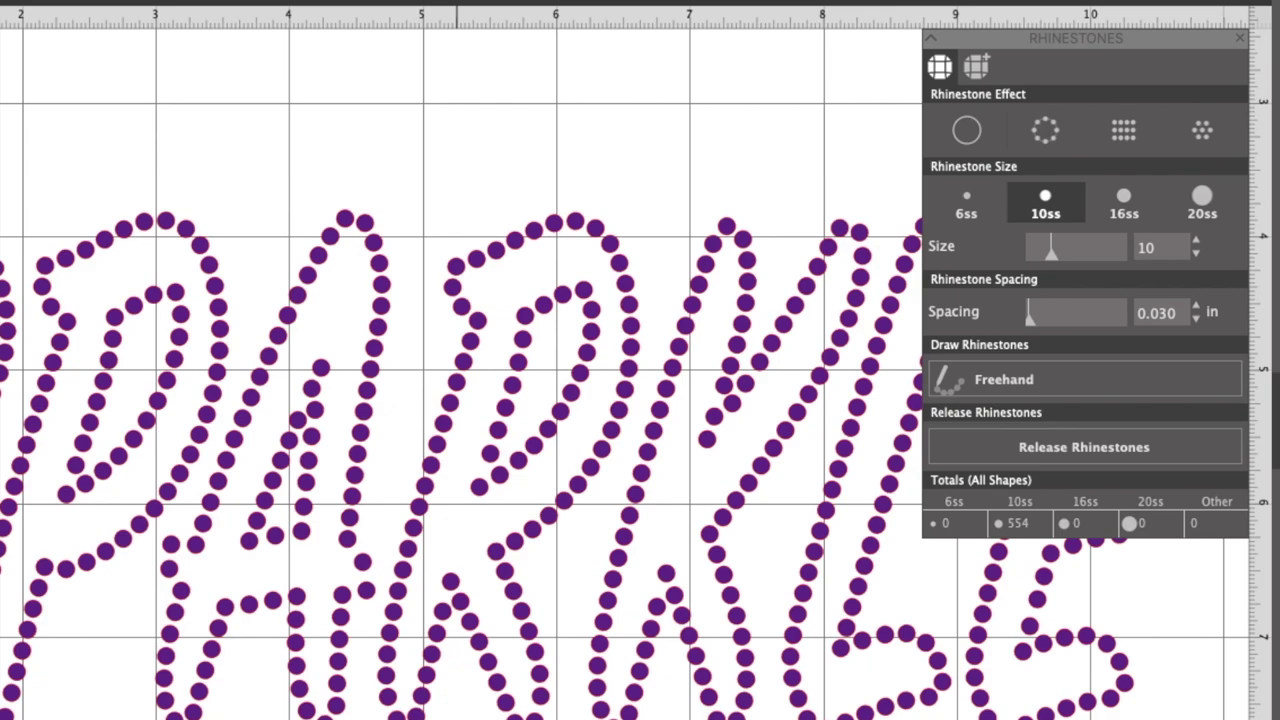
Delete one stray stone beside the A's right leg and reposition the neighbouring stones in line along that leg.
{"action": "left_click", "coordinate": [362, 566]}
{"action": "key", "text": "Delete"}
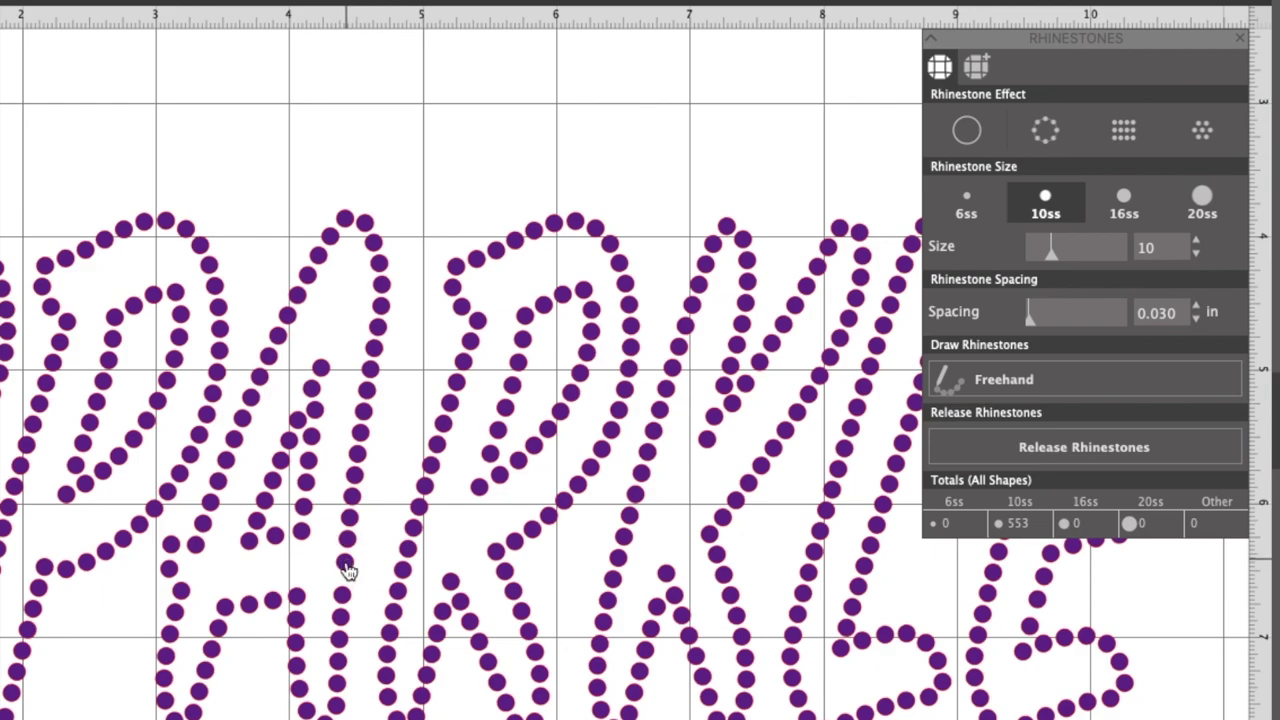
{"action": "left_click", "coordinate": [341, 592]}
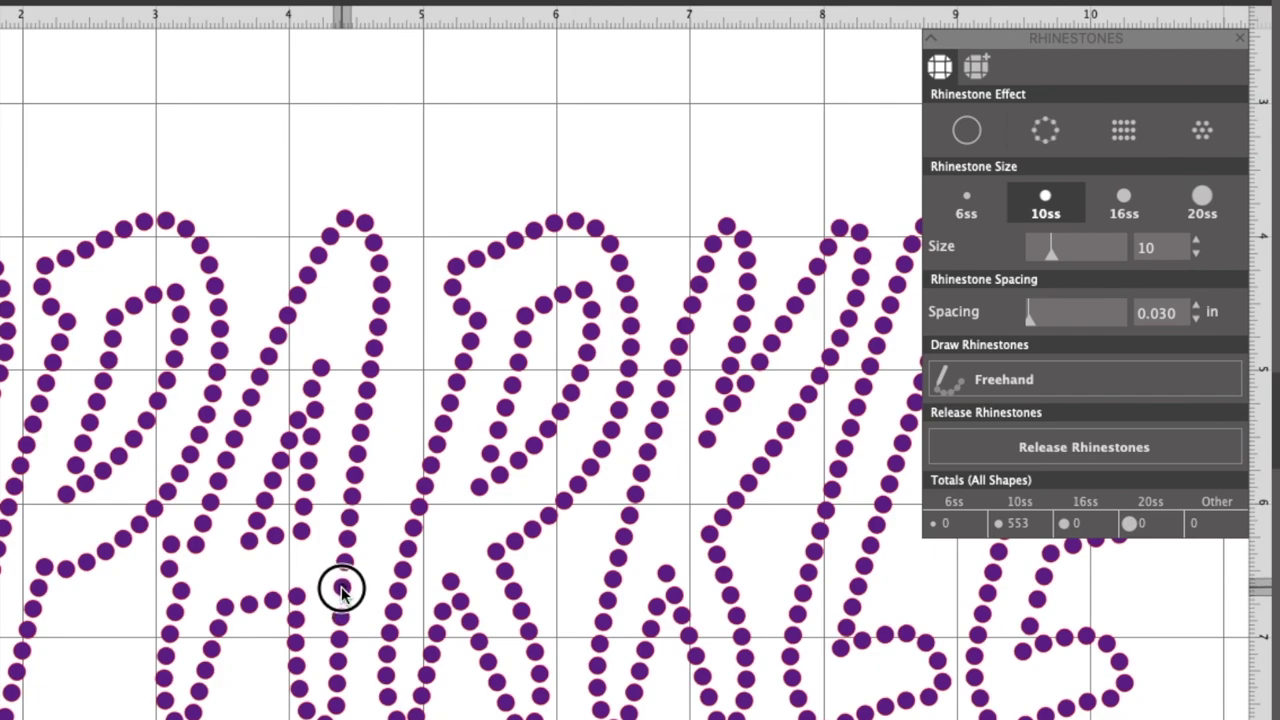
{"action": "left_click", "coordinate": [341, 620]}
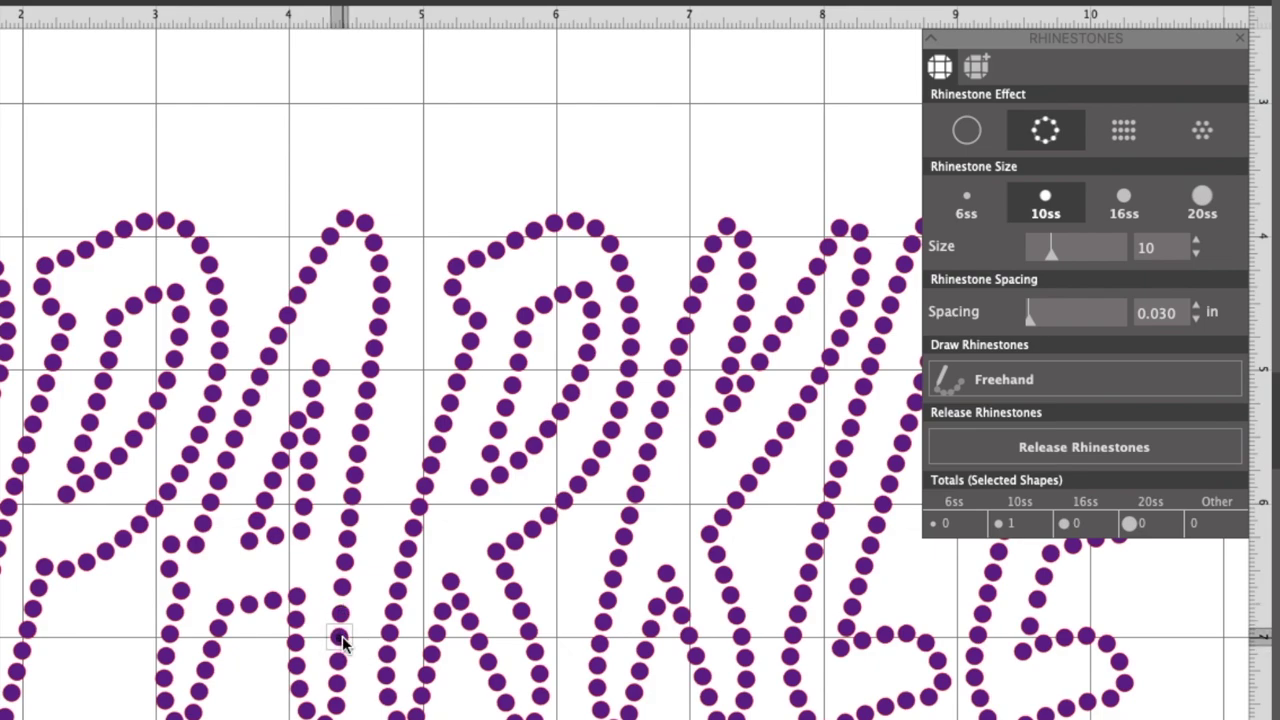
{"action": "left_click_drag", "start_coordinate": [342, 638], "coordinate": [341, 614]}
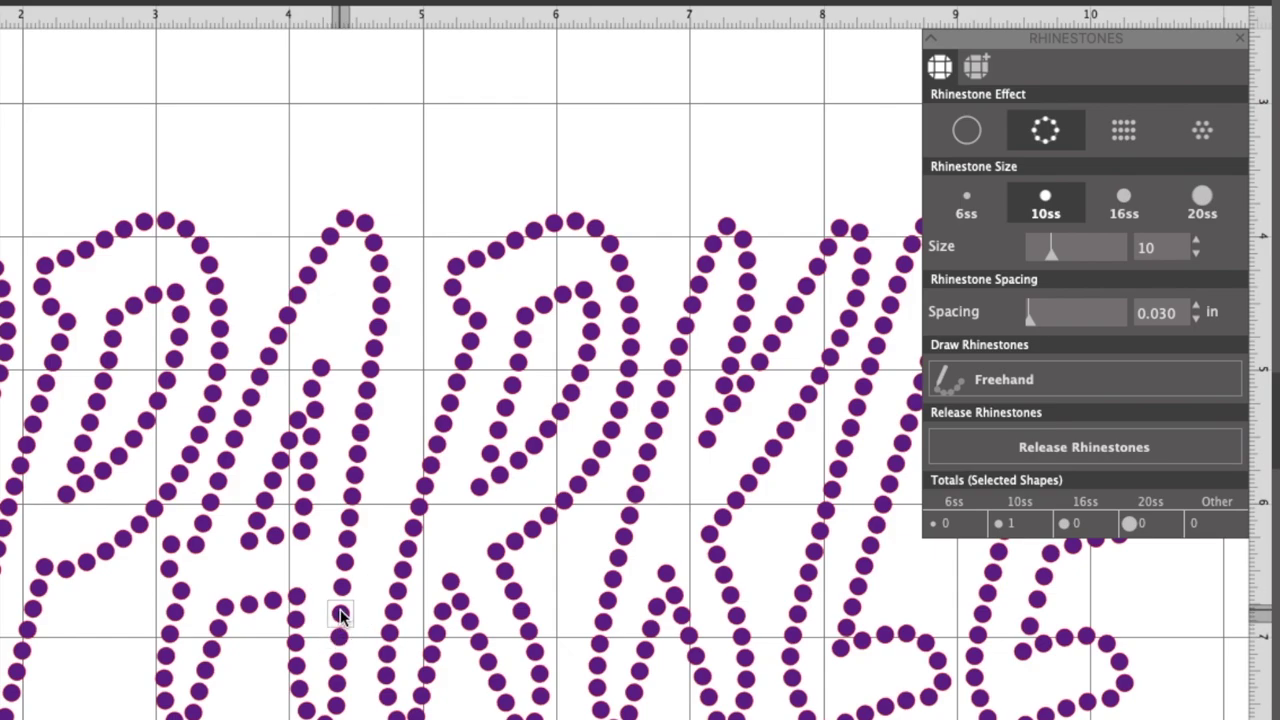
{"action": "left_click", "coordinate": [398, 612]}
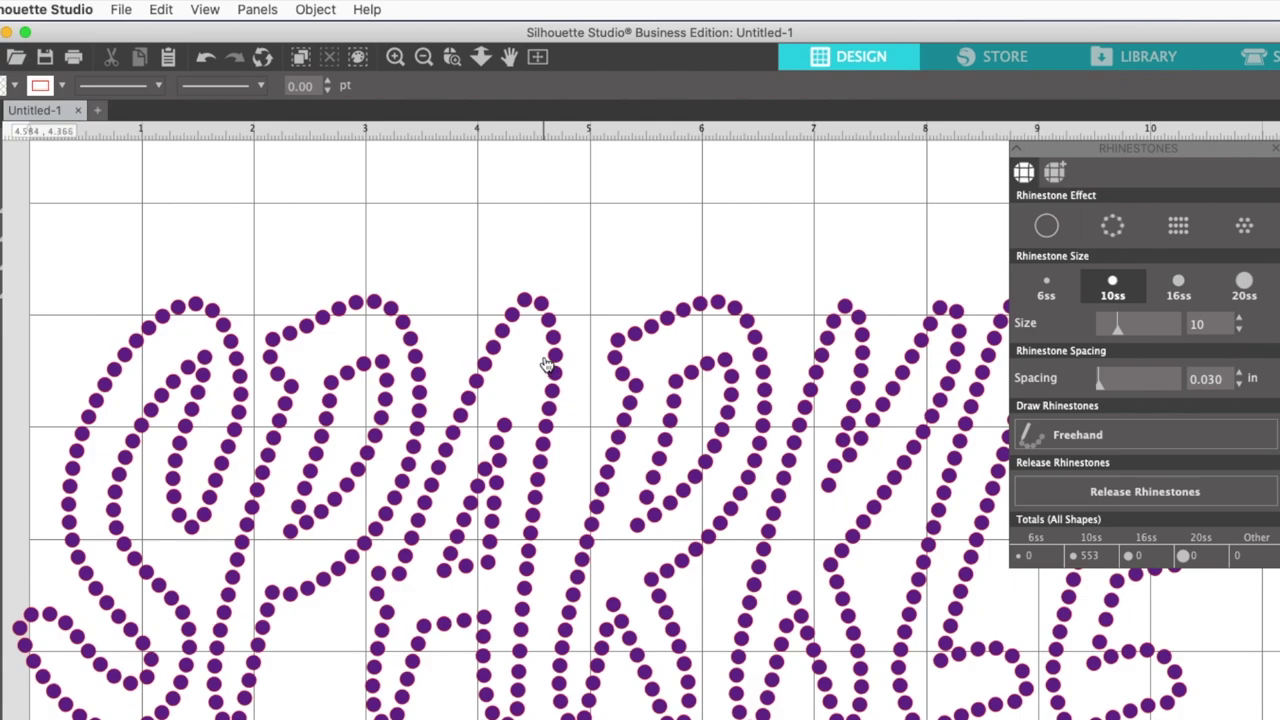
Select the nine stones along the outer edge of the A's right leg and space them evenly in the vertical direction.
{"action": "left_click_drag", "start_coordinate": [530, 365], "coordinate": [529, 600]}
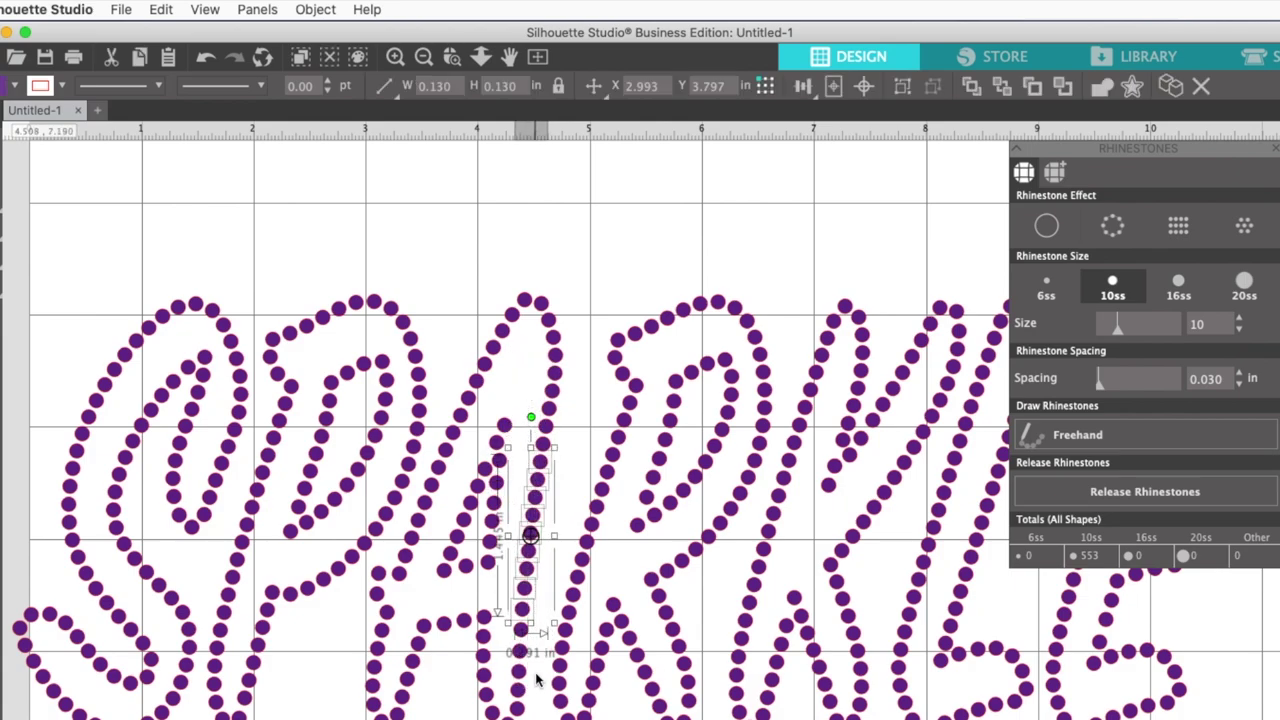
{"action": "left_click", "coordinate": [313, 12]}
{"action": "mouse_move", "coordinate": [328, 70]}
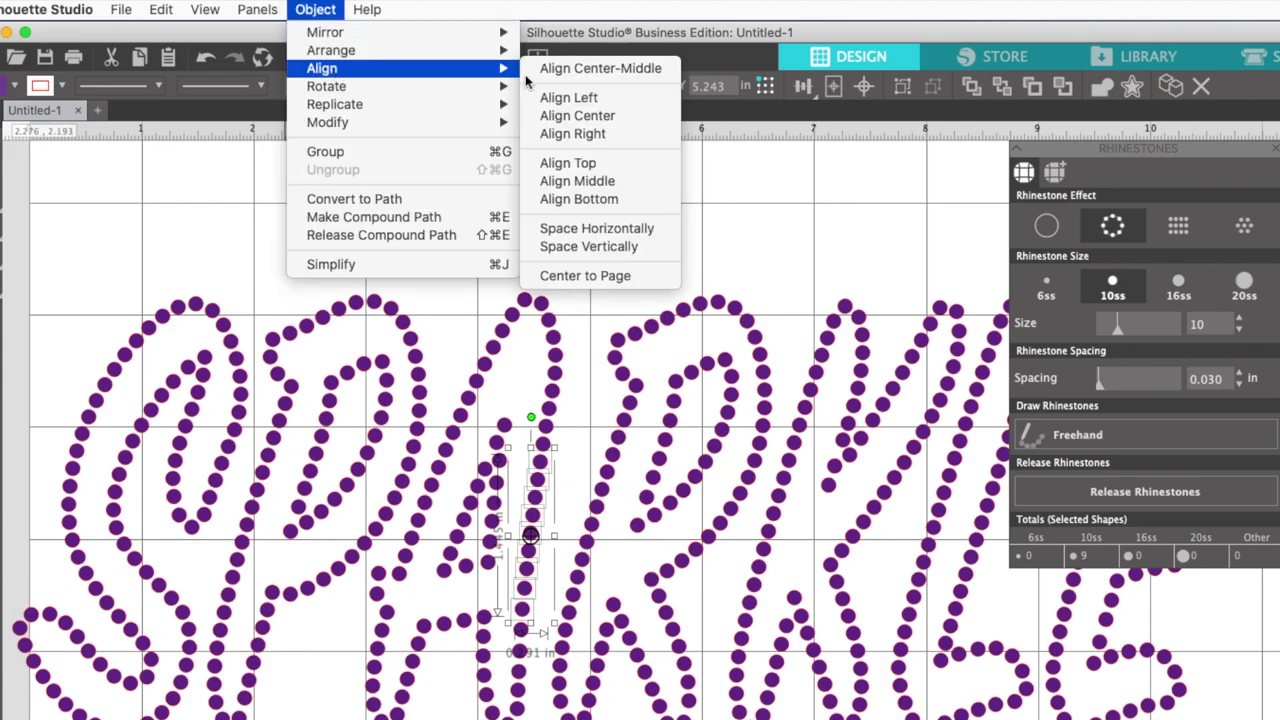
{"action": "left_click", "coordinate": [609, 247]}
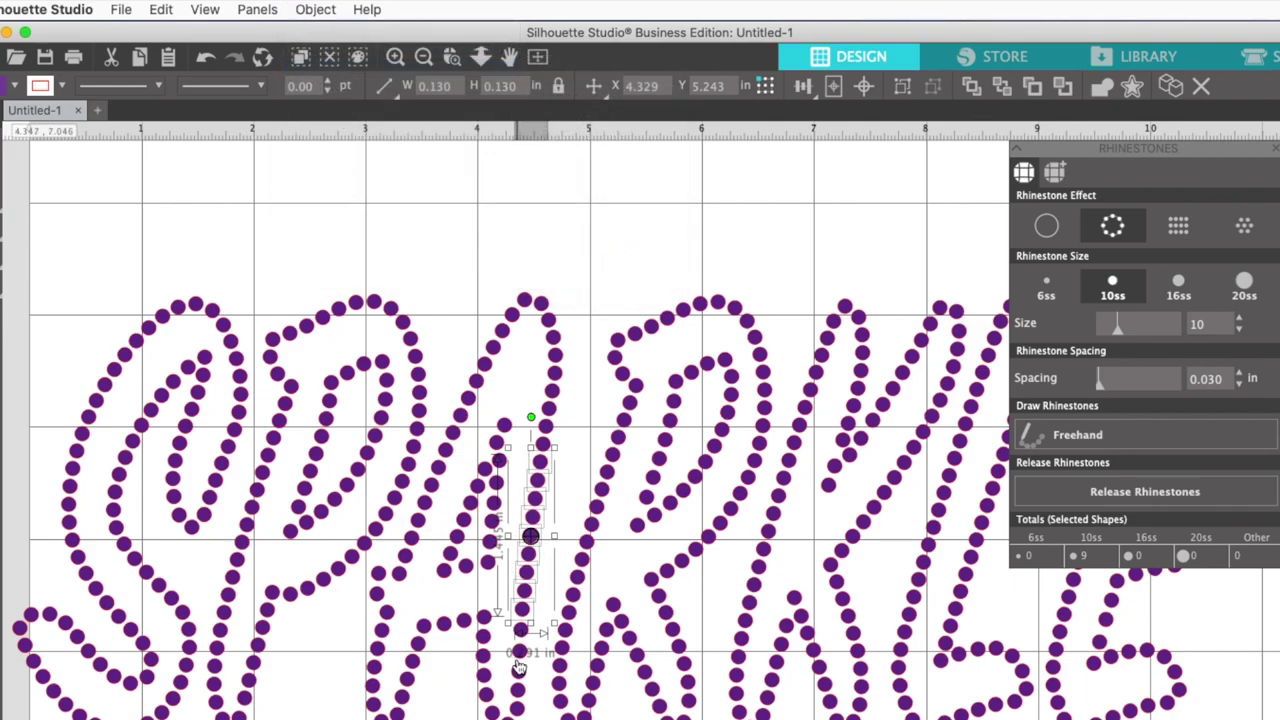
{"action": "left_click", "coordinate": [530, 535]}
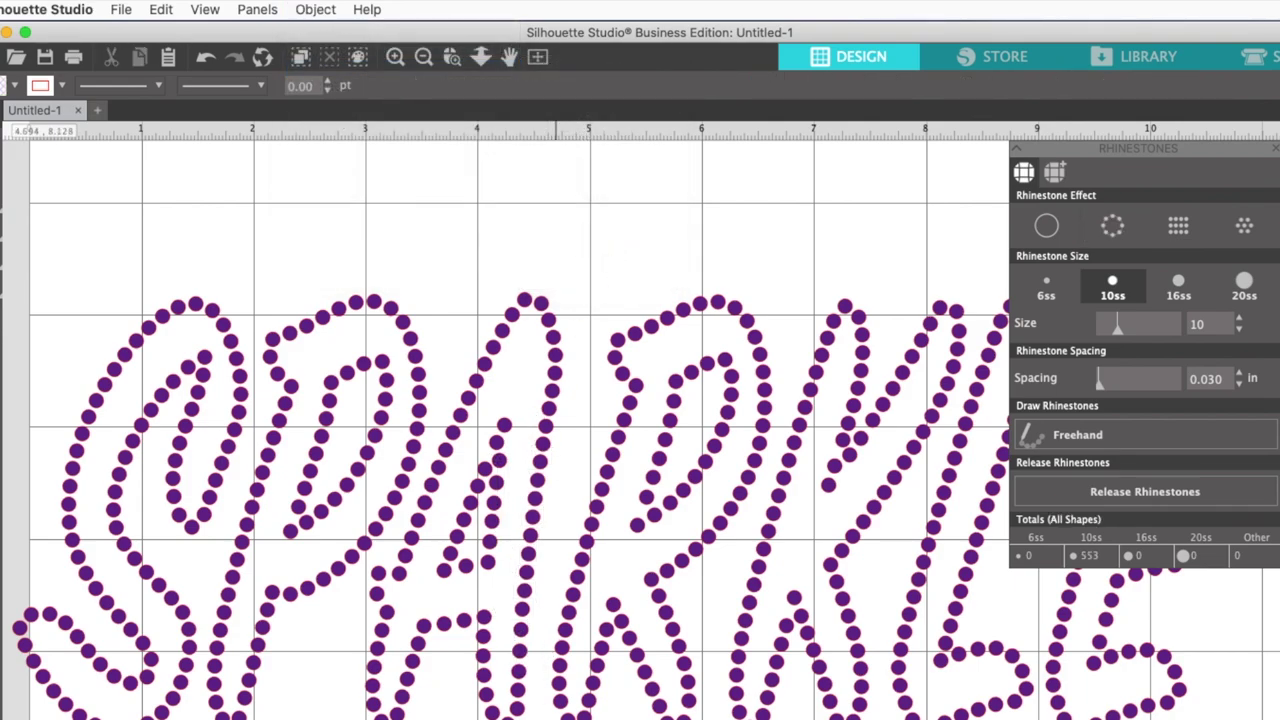
Delete one stray stone at the notch in the A's left leg and move the neighbouring stone in line with the leg.
{"action": "left_click", "coordinate": [378, 574]}
{"action": "left_click", "coordinate": [380, 582]}
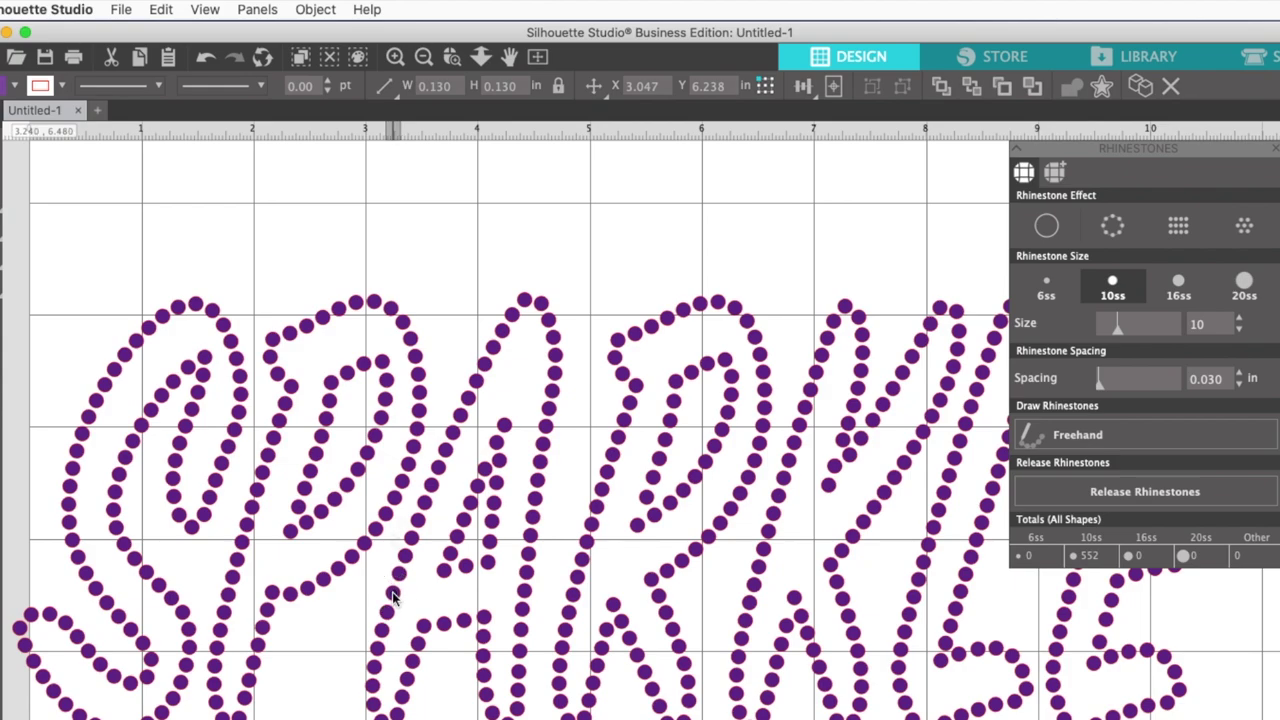
{"action": "left_click", "coordinate": [392, 594]}
Try spacing eleven stones from both edges of the A's lower left leg evenly in the vertical direction, and undo it.
{"action": "left_click_drag", "start_coordinate": [390, 698], "coordinate": [420, 578]}
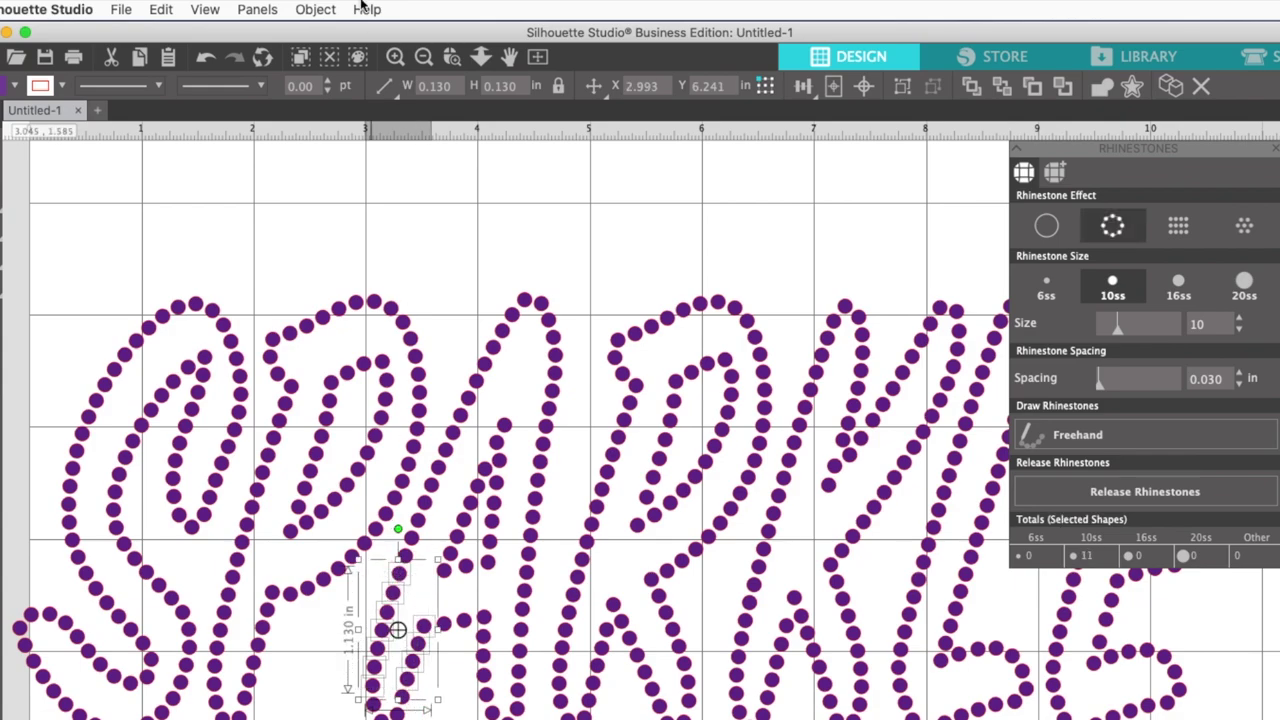
{"action": "left_click", "coordinate": [316, 10]}
{"action": "mouse_move", "coordinate": [318, 72]}
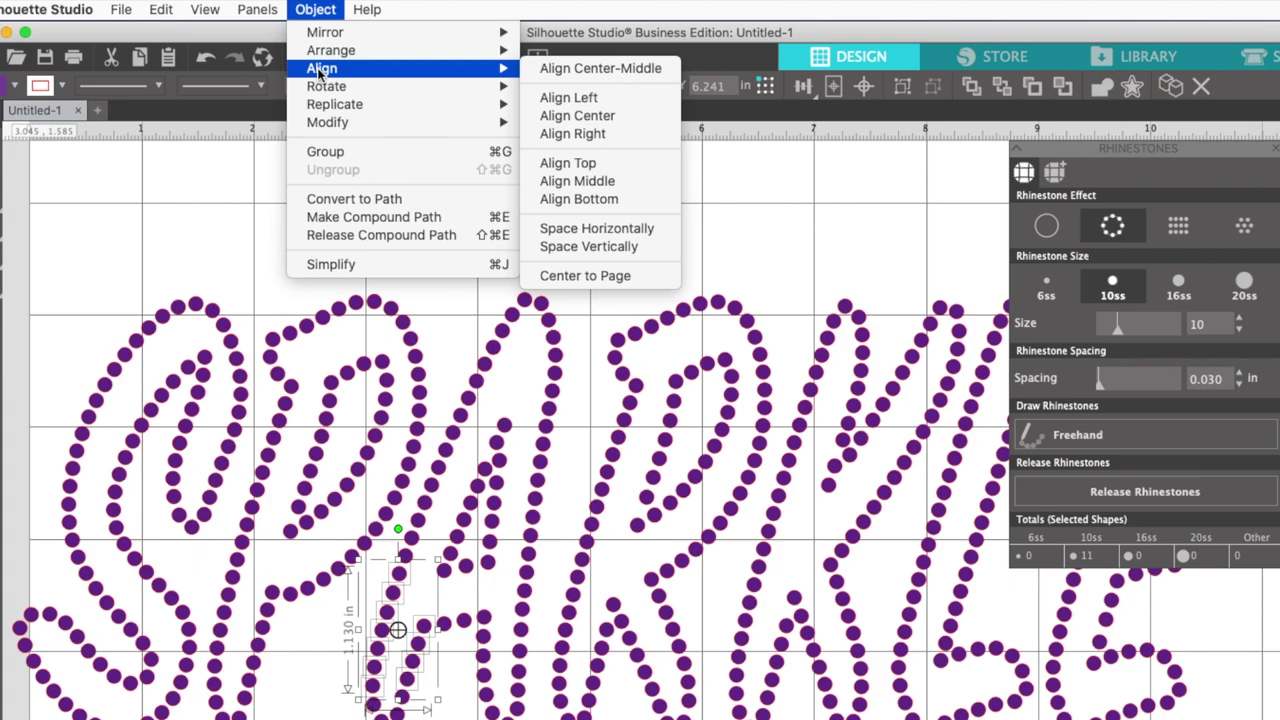
{"action": "left_click", "coordinate": [588, 247]}
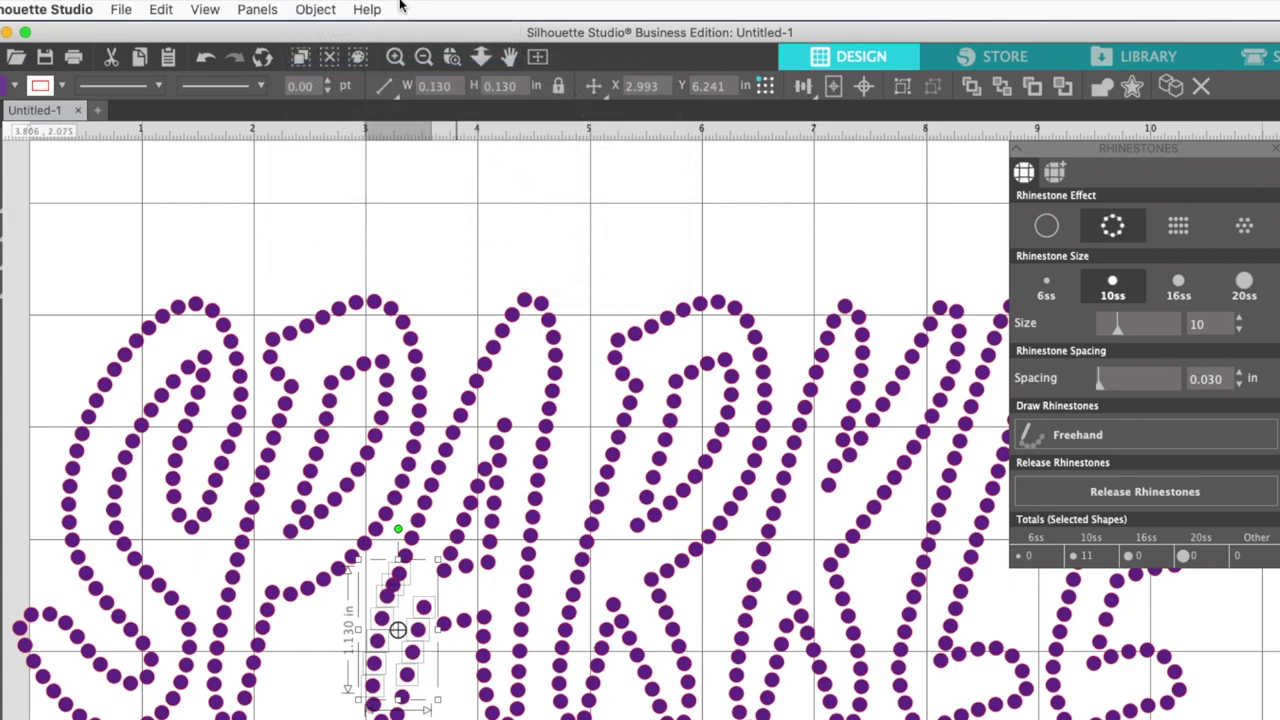
{"action": "left_click", "coordinate": [205, 58]}
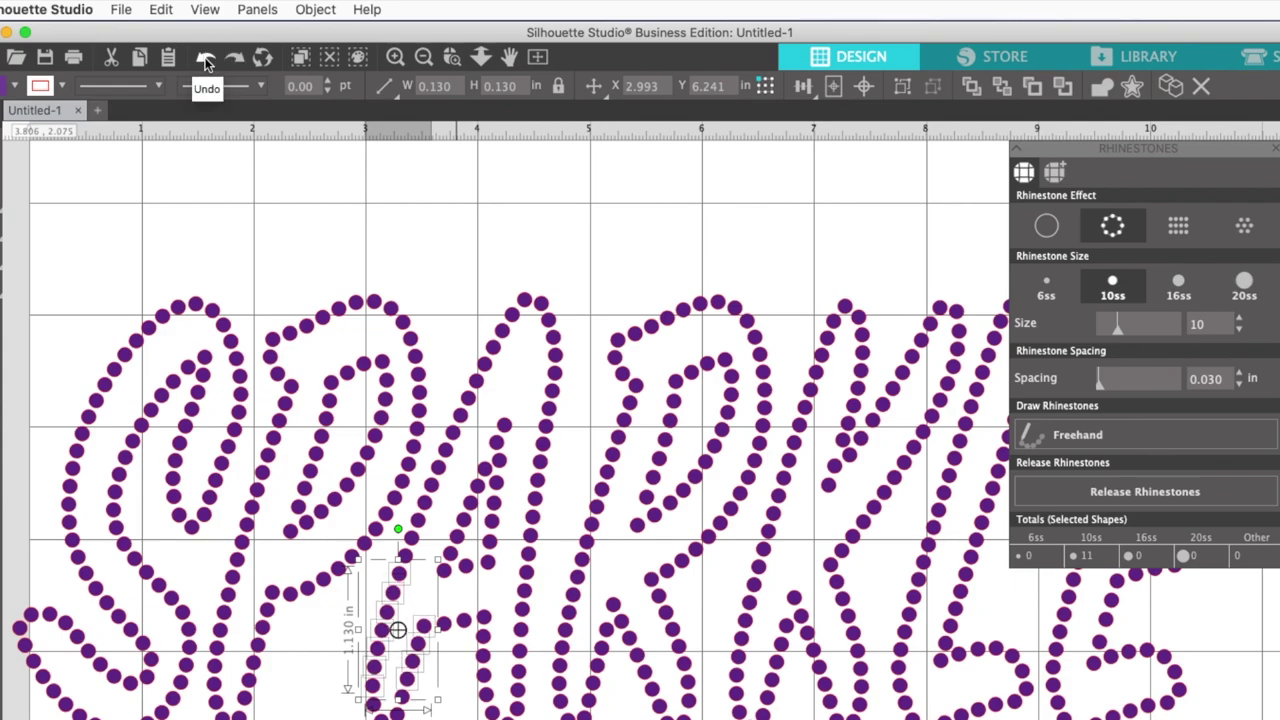
{"action": "left_click", "coordinate": [367, 650]}
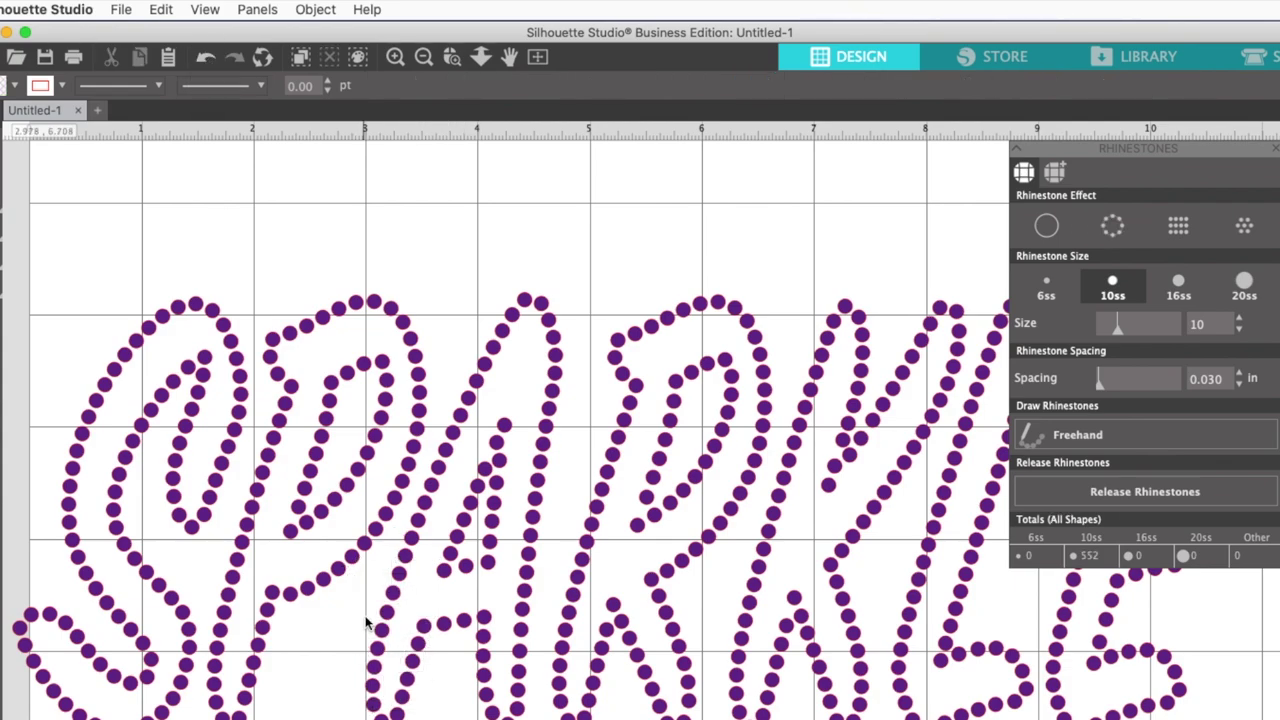
Select only the six stones along the outer edge of the A's lower left leg and space them evenly in the vertical direction.
{"action": "left_click_drag", "start_coordinate": [371, 586], "coordinate": [378, 680]}
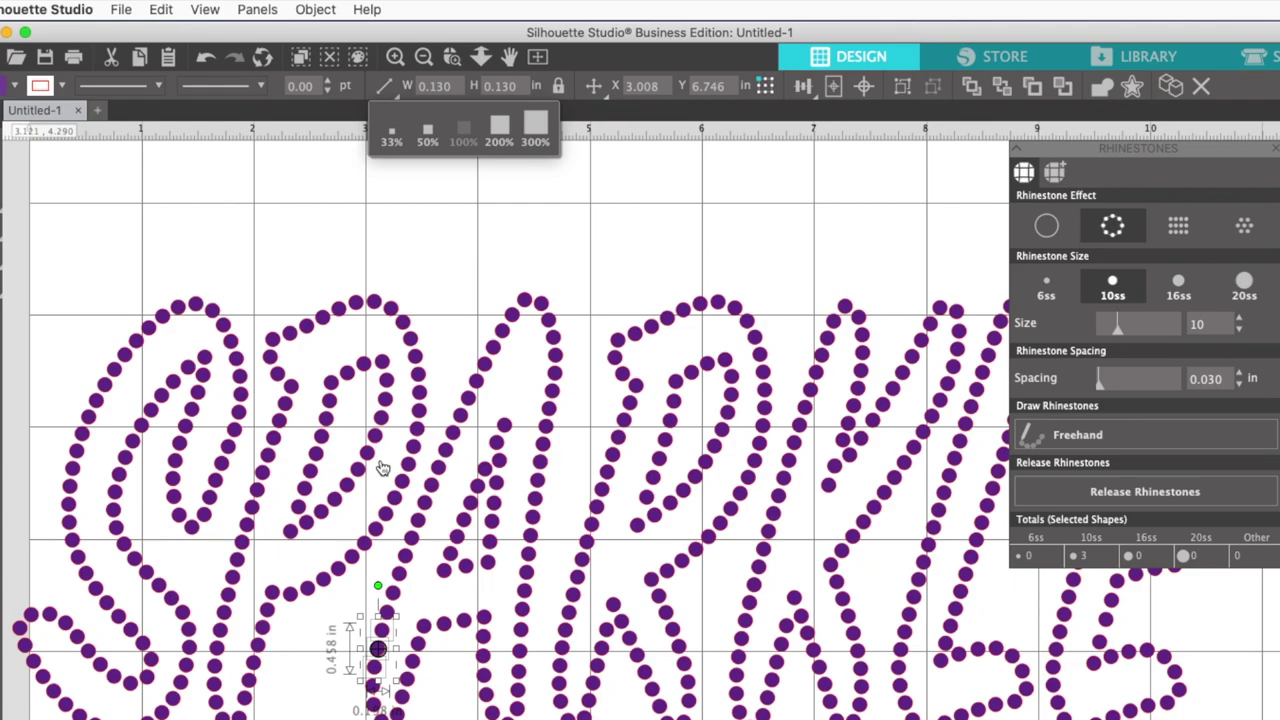
{"action": "left_click_drag", "start_coordinate": [391, 612], "coordinate": [404, 562]}
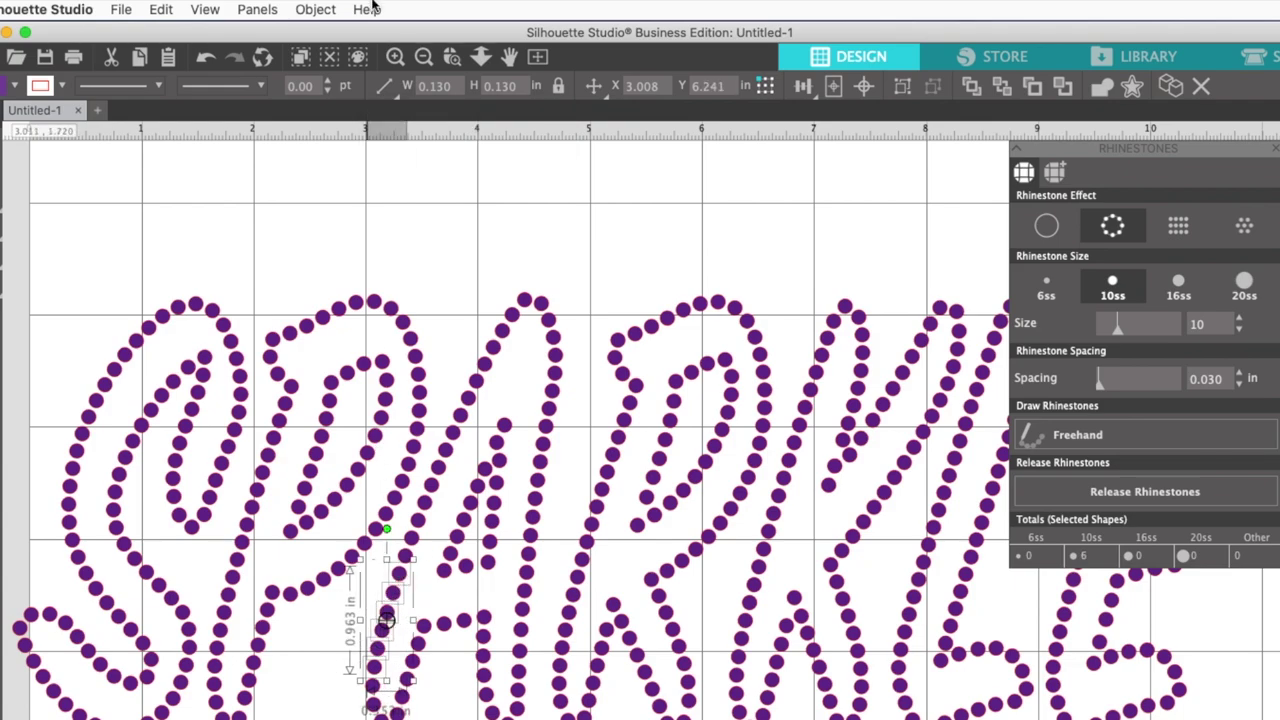
{"action": "left_click", "coordinate": [326, 9]}
{"action": "mouse_move", "coordinate": [330, 68]}
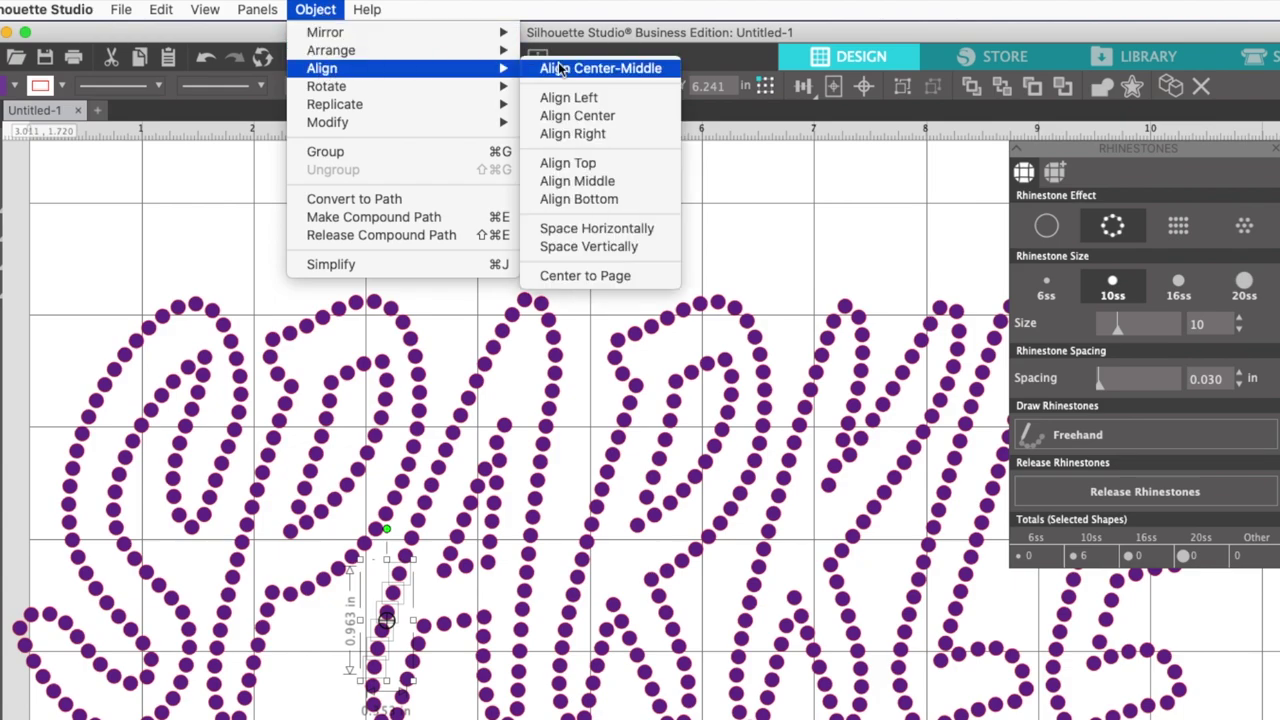
{"action": "left_click", "coordinate": [595, 246]}
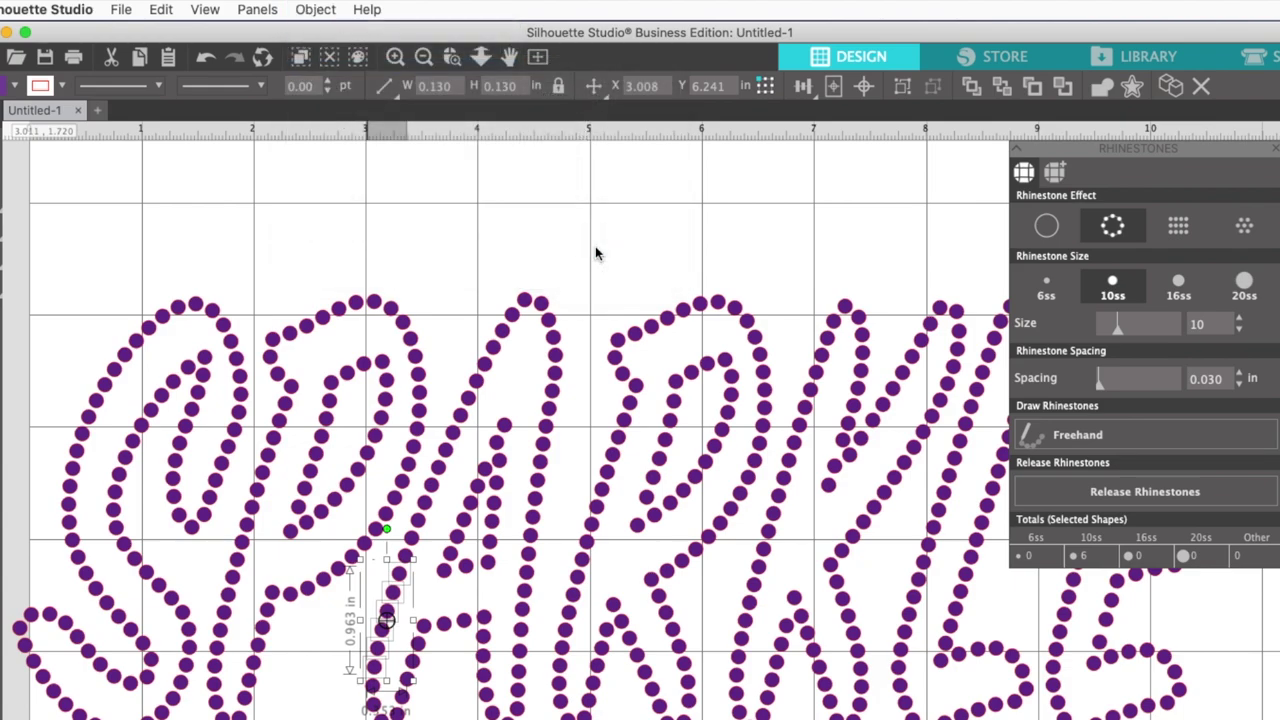
Select all the purple SPARKLE rhinestone letters and group them.
{"action": "key", "text": "Escape"}
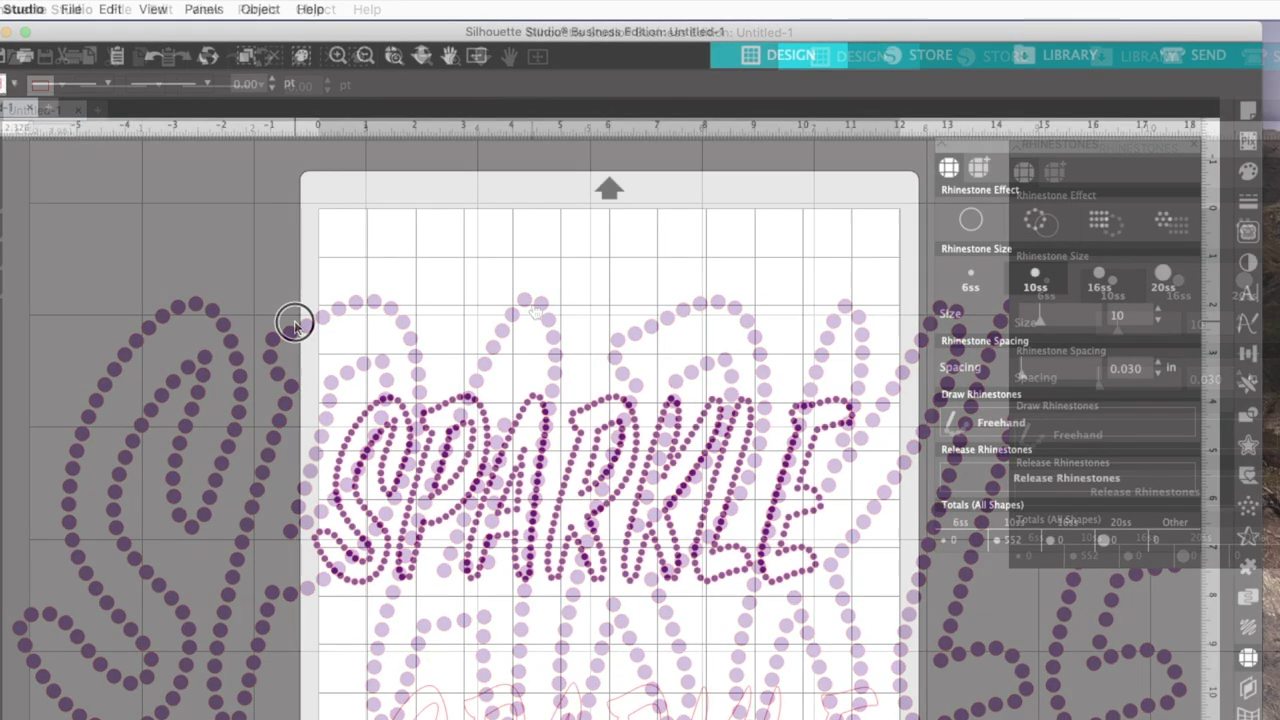
{"action": "left_click_drag", "start_coordinate": [294, 320], "coordinate": [903, 626]}
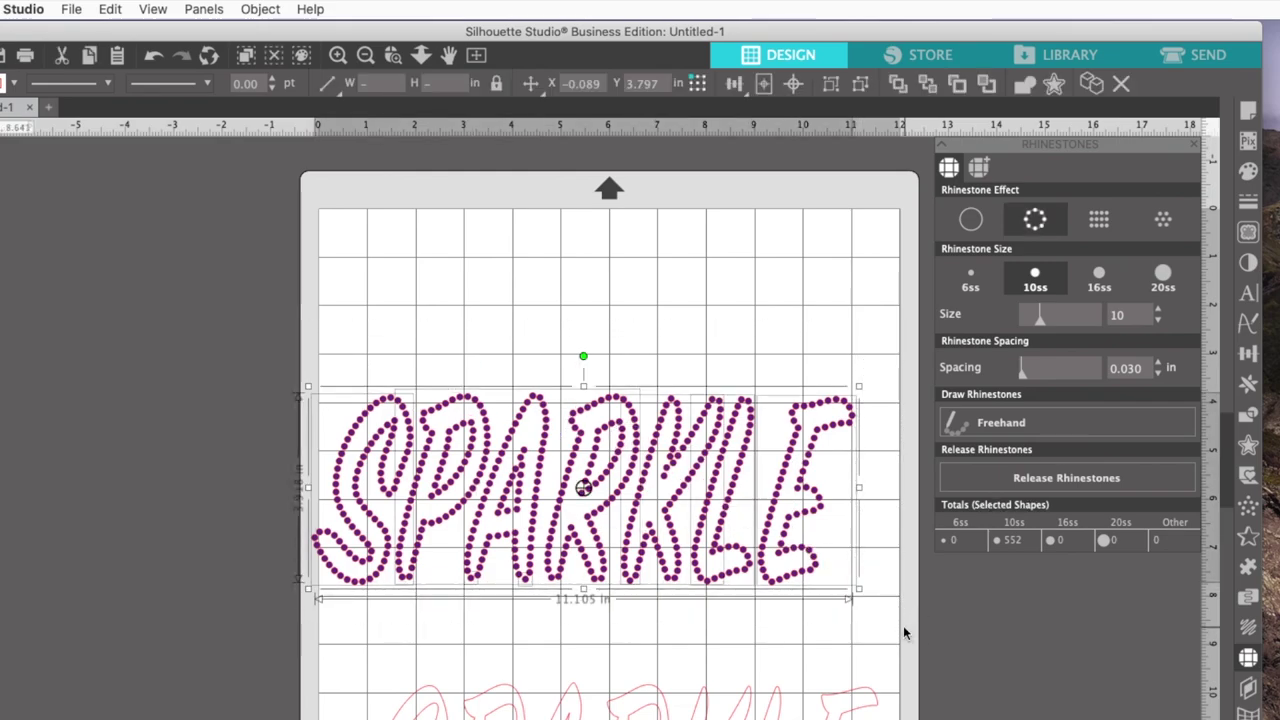
{"action": "left_click", "coordinate": [252, 9]}
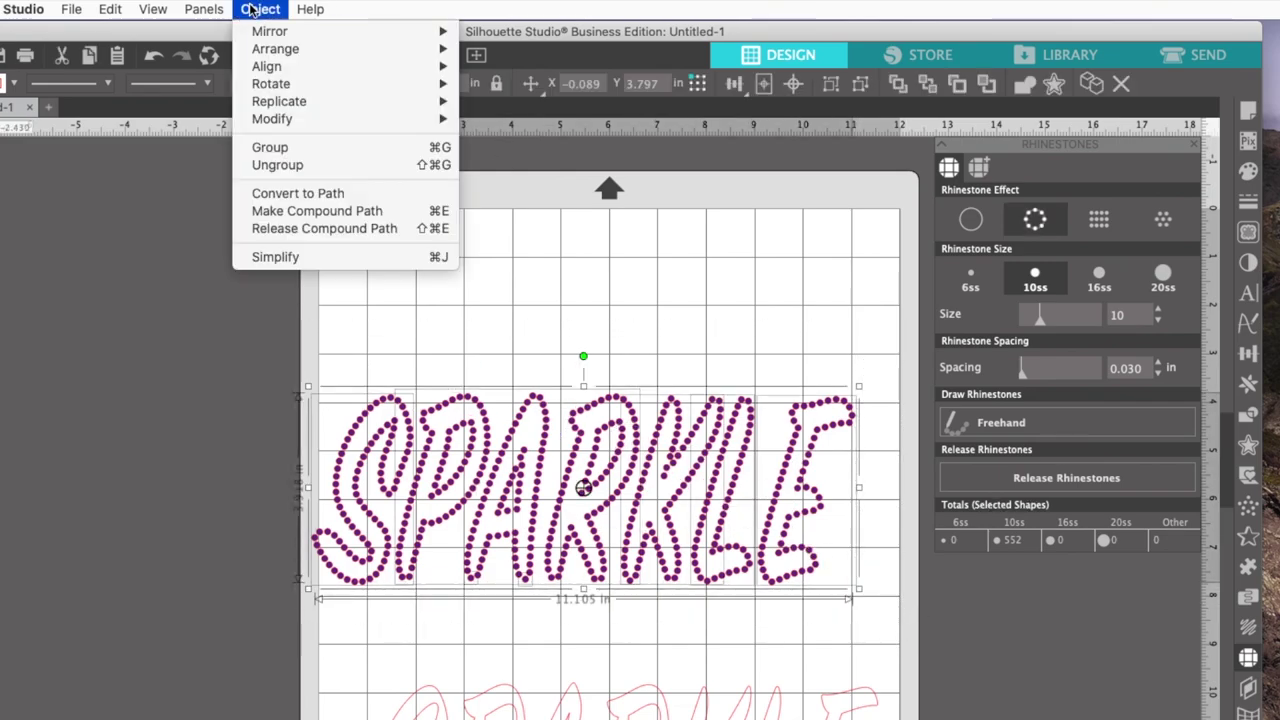
{"action": "left_click", "coordinate": [284, 147]}
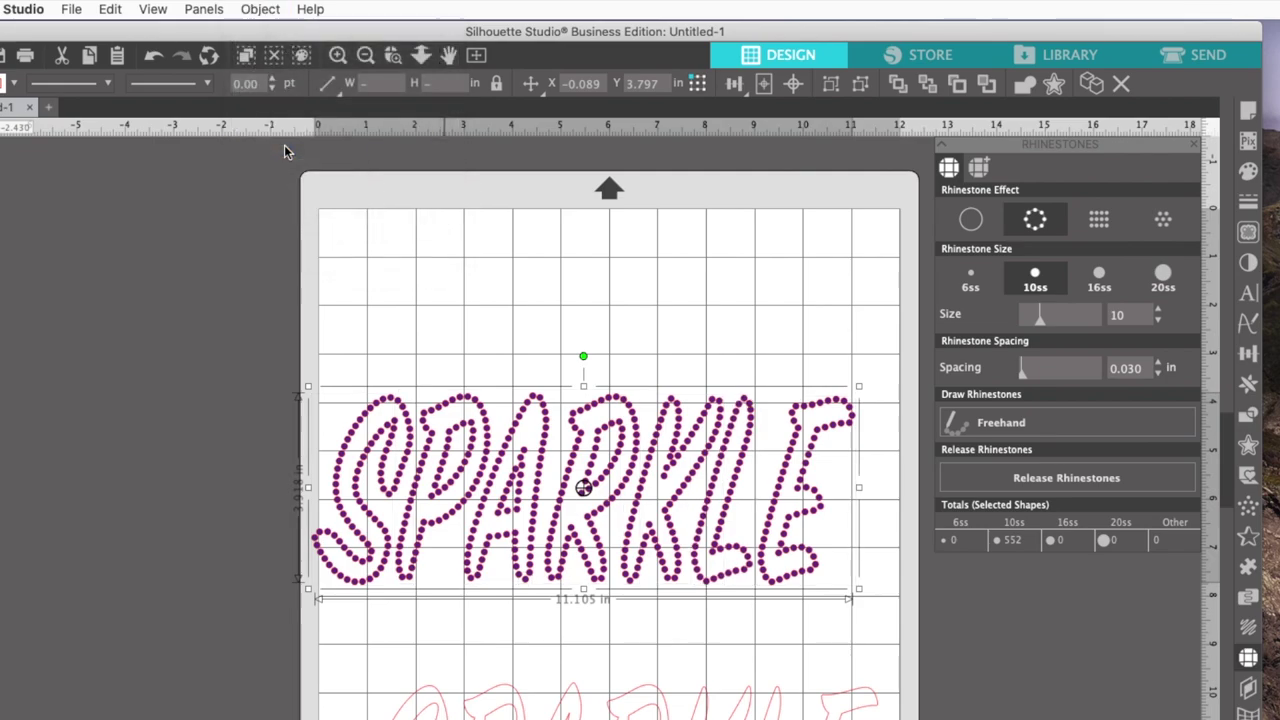
Try making the grouped SPARKLE rhinestone lettering a compound path, and undo it.
{"action": "left_click_drag", "start_coordinate": [270, 311], "coordinate": [879, 607]}
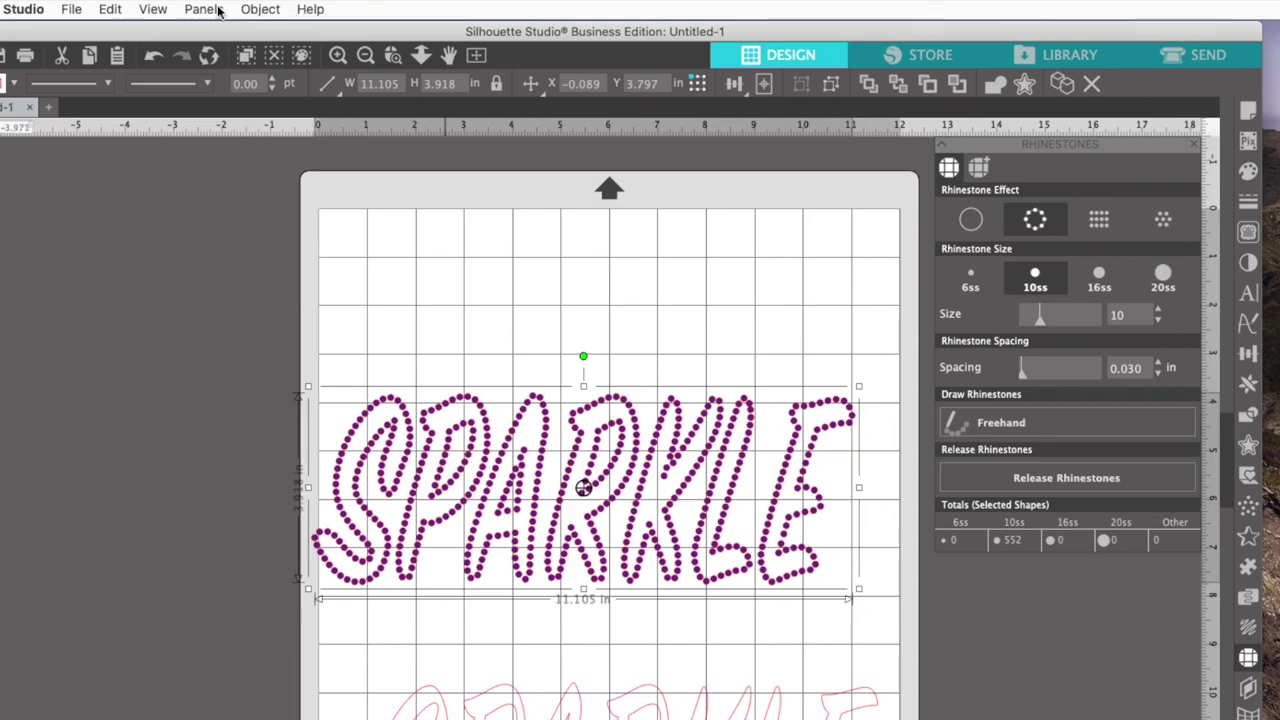
{"action": "left_click", "coordinate": [260, 9]}
{"action": "left_click", "coordinate": [272, 211]}
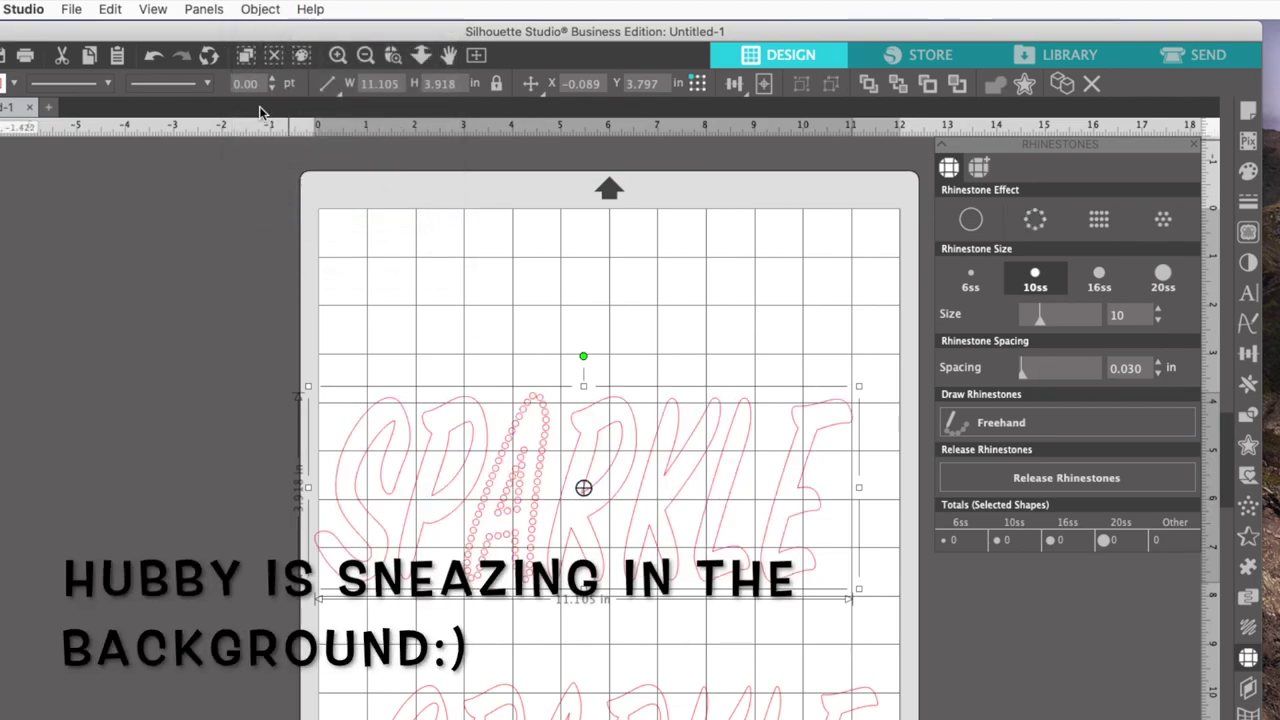
{"action": "left_click", "coordinate": [153, 57]}
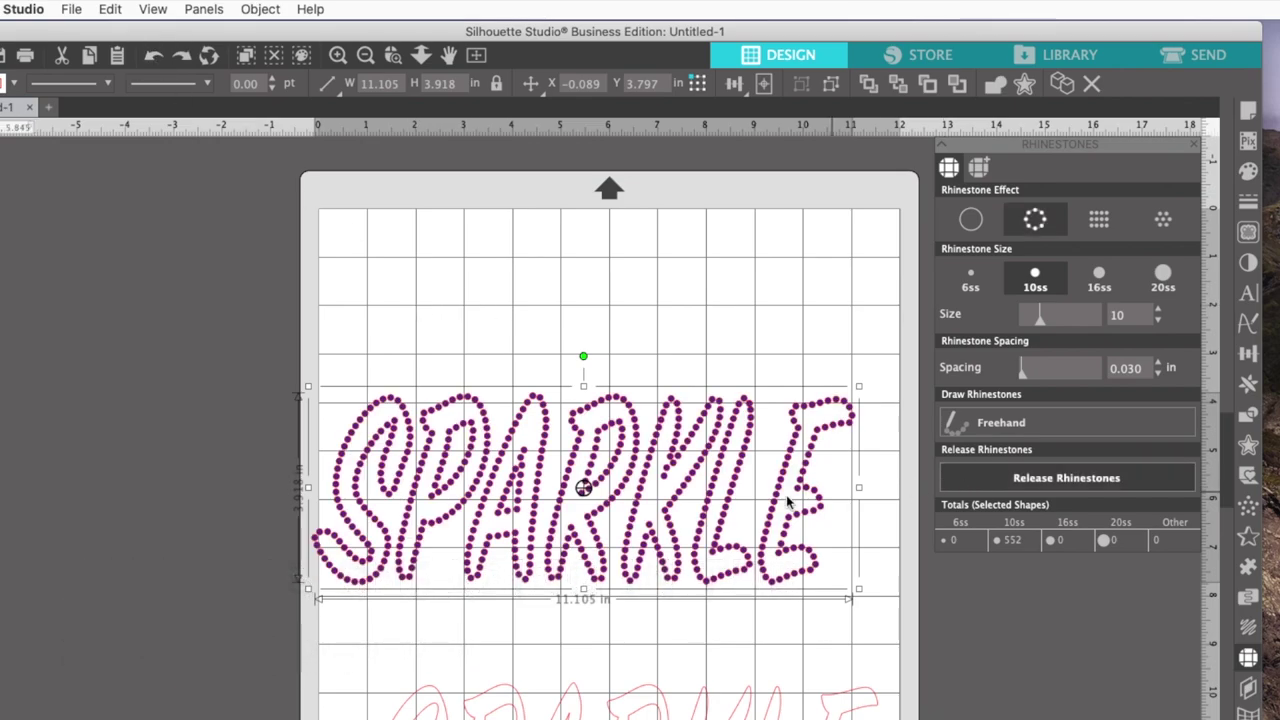
Release the rhinestones of the whole SPARKLE lettering and group all the released stones.
{"action": "left_click", "coordinate": [1070, 480]}
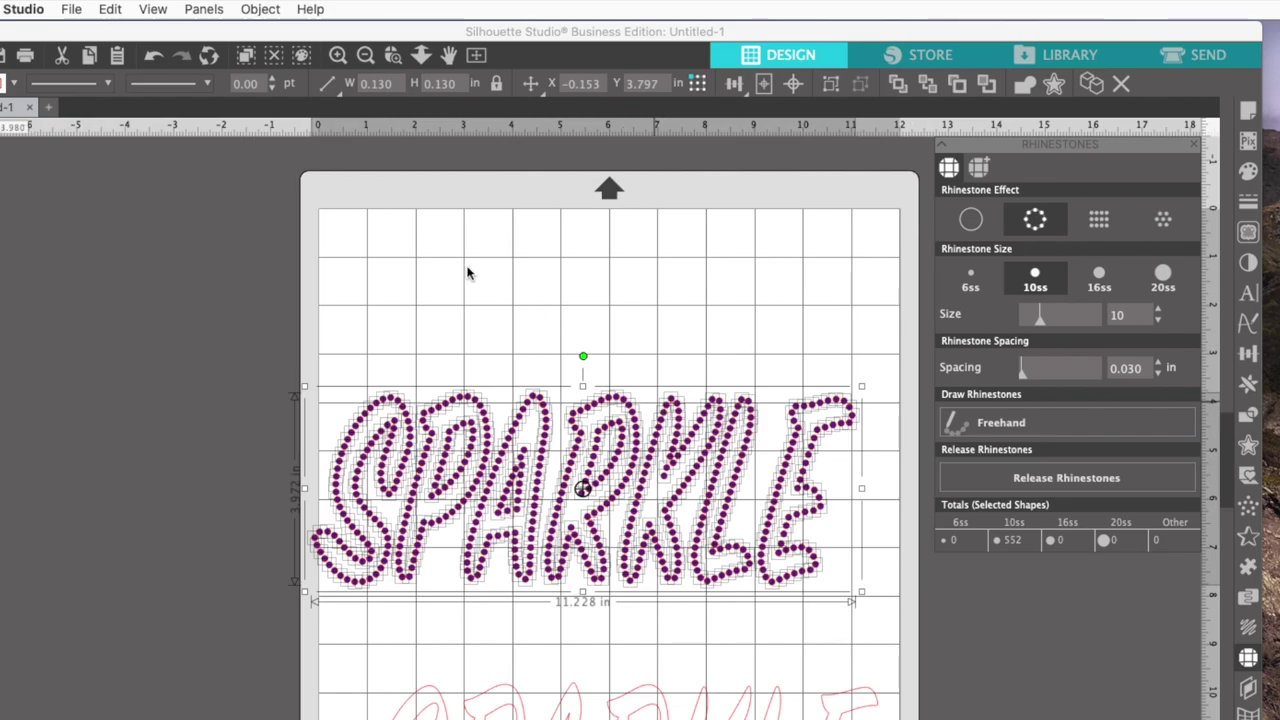
{"action": "left_click_drag", "start_coordinate": [200, 294], "coordinate": [894, 608]}
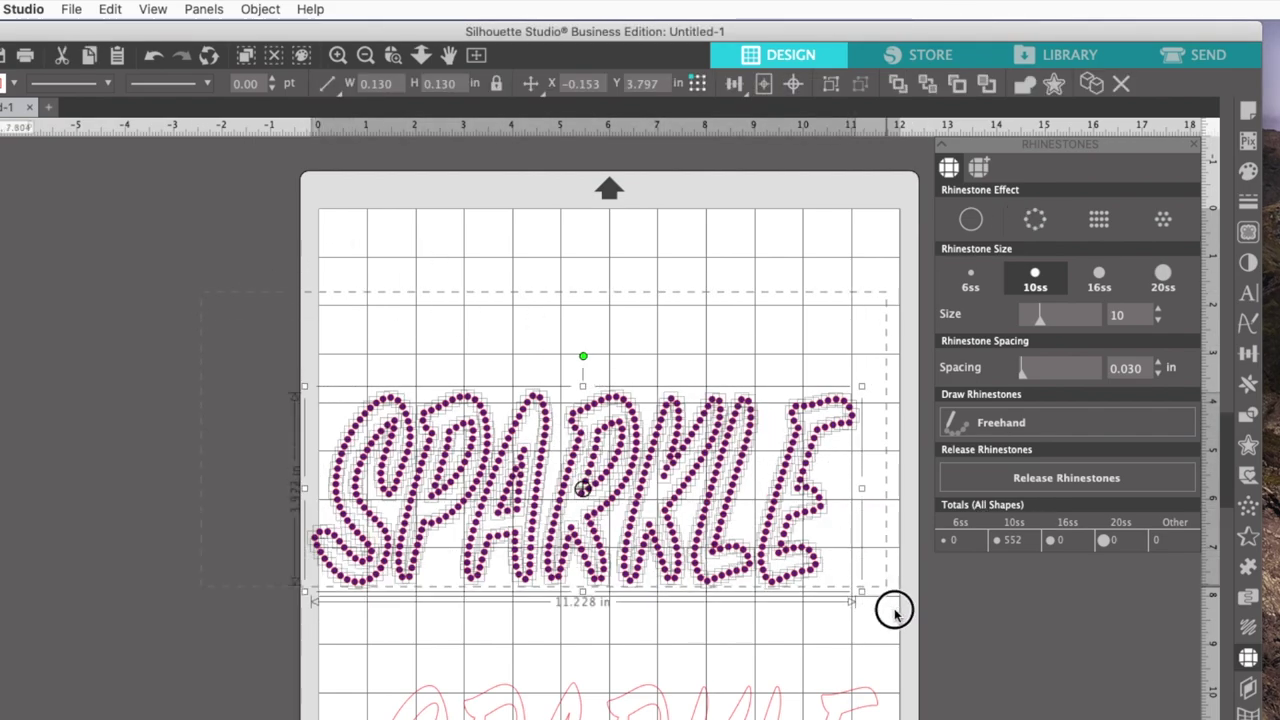
{"action": "left_click", "coordinate": [258, 9]}
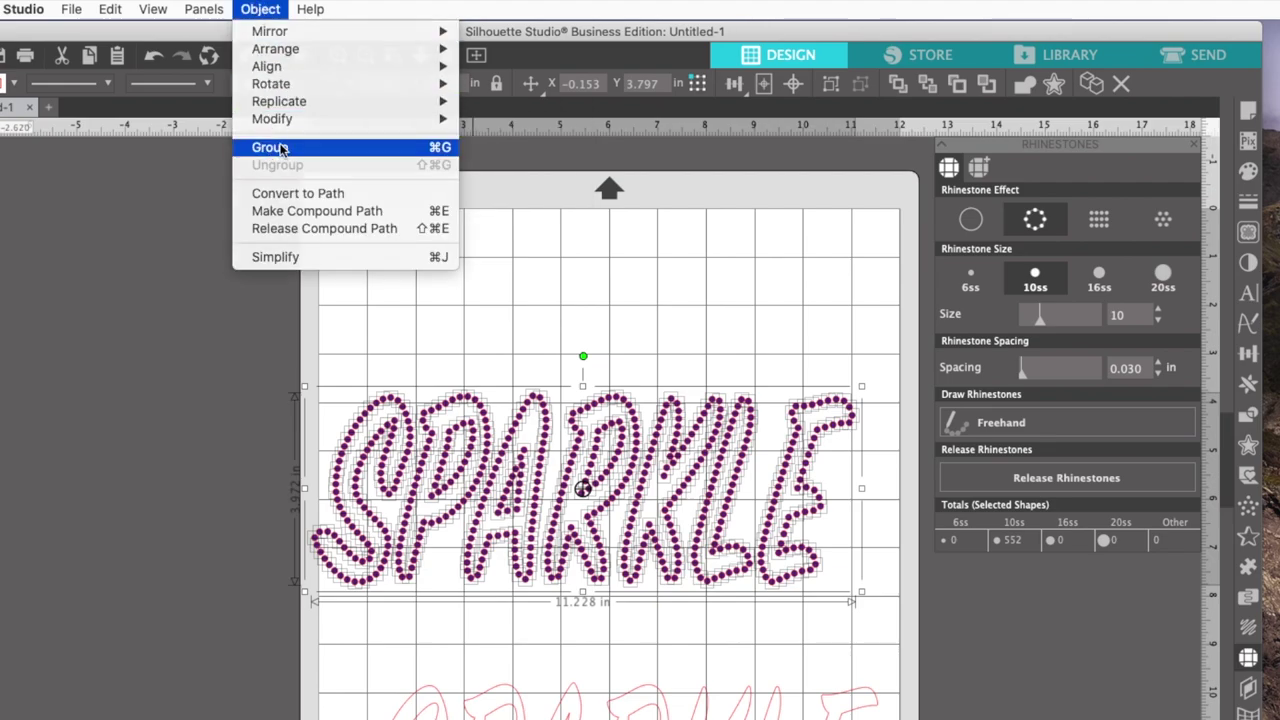
{"action": "left_click", "coordinate": [281, 148]}
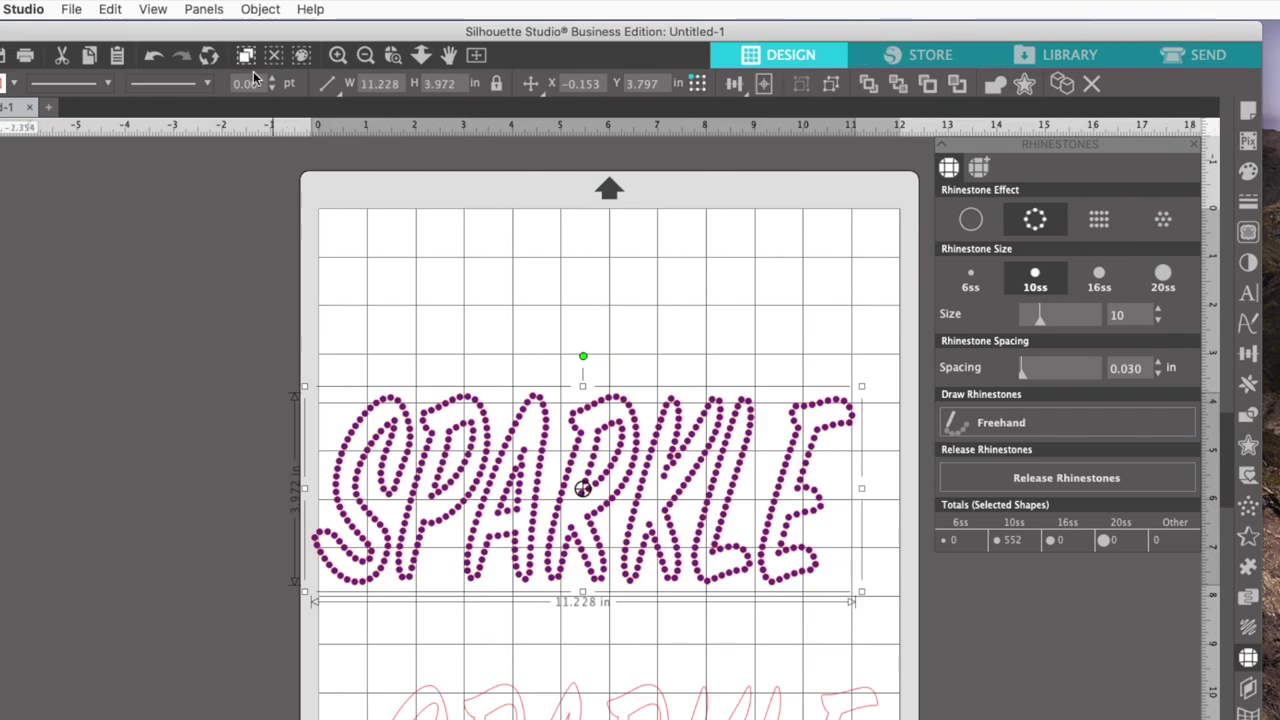
Make the grouped stones a compound path and move the lettering fully onto the page, at about X 0.493, Y 3.188 in.
{"action": "left_click", "coordinate": [258, 9]}
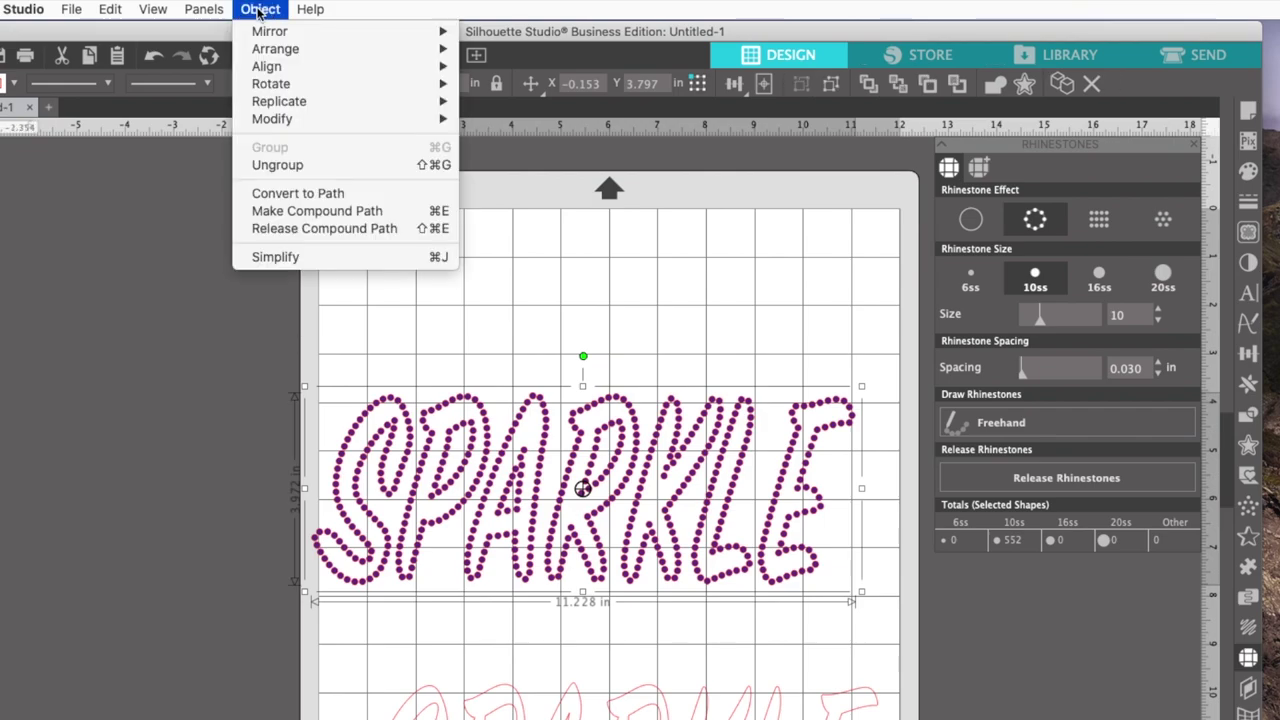
{"action": "left_click", "coordinate": [296, 211]}
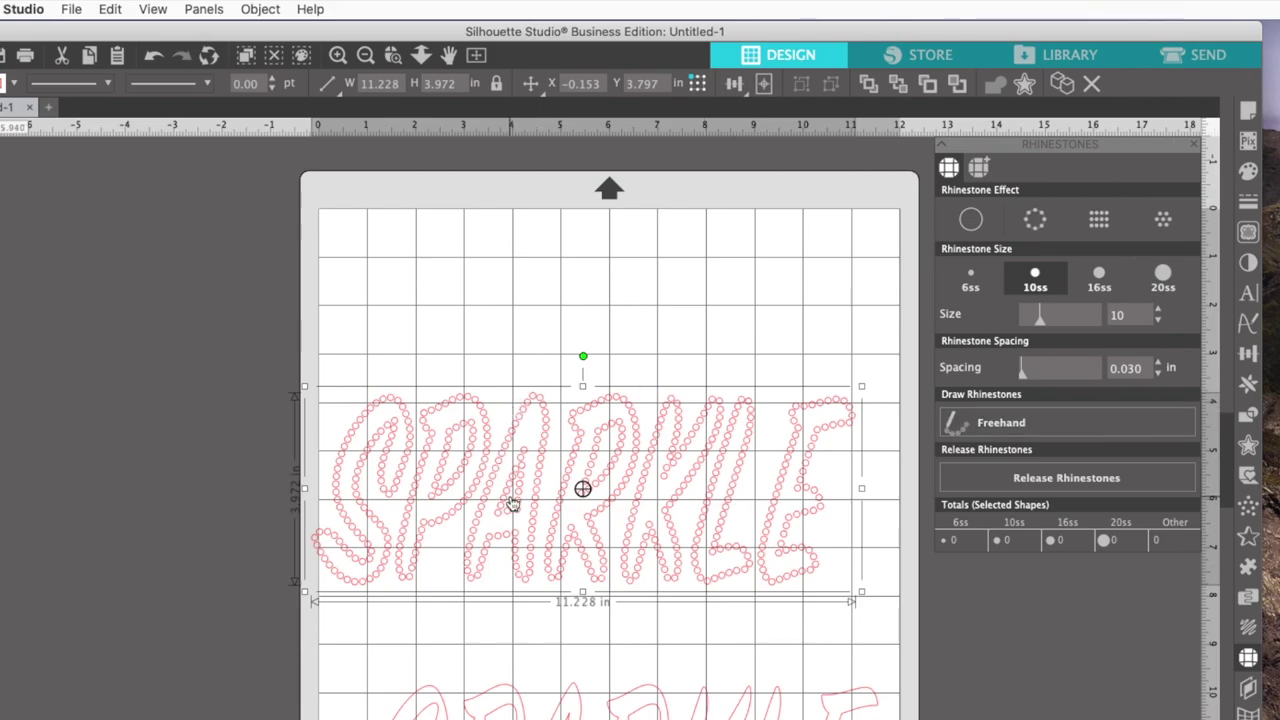
{"action": "left_click", "coordinate": [614, 505]}
{"action": "left_click_drag", "start_coordinate": [614, 505], "coordinate": [644, 476]}
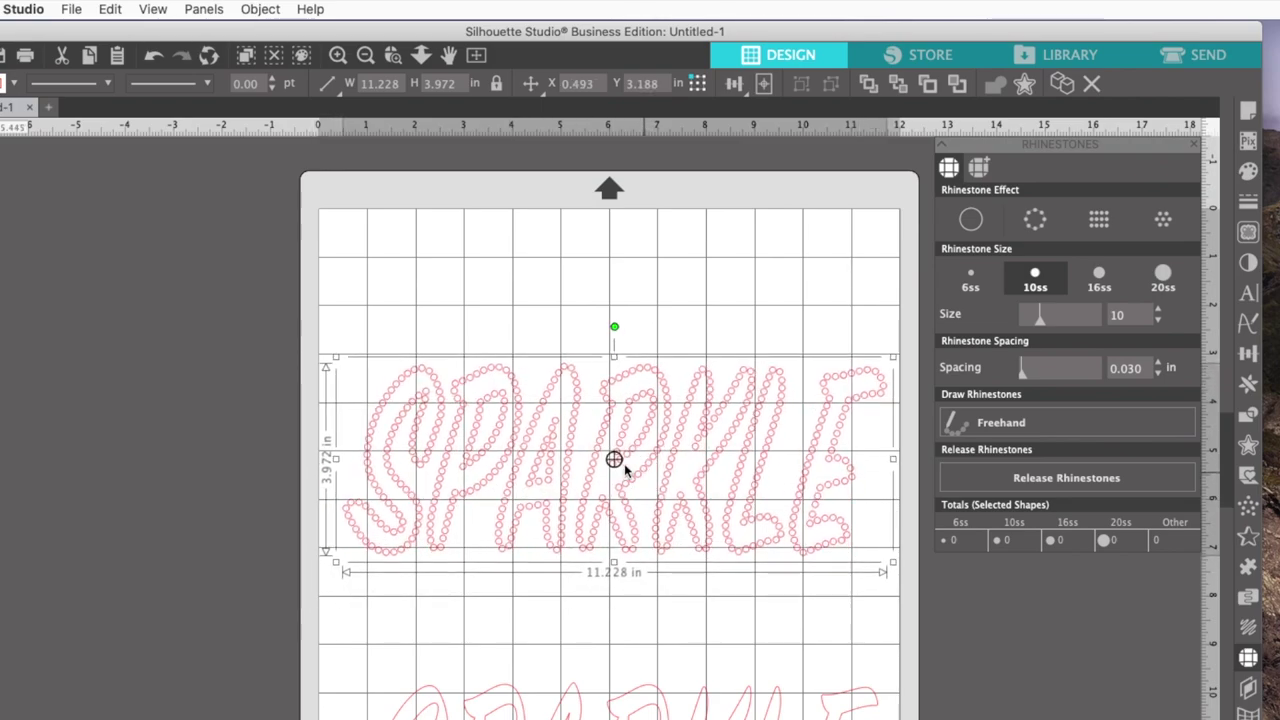
Save the design to the Desktop on the hard drive as SPARKLE11.228X3.972 in SVG format.
{"action": "left_click", "coordinate": [71, 12]}
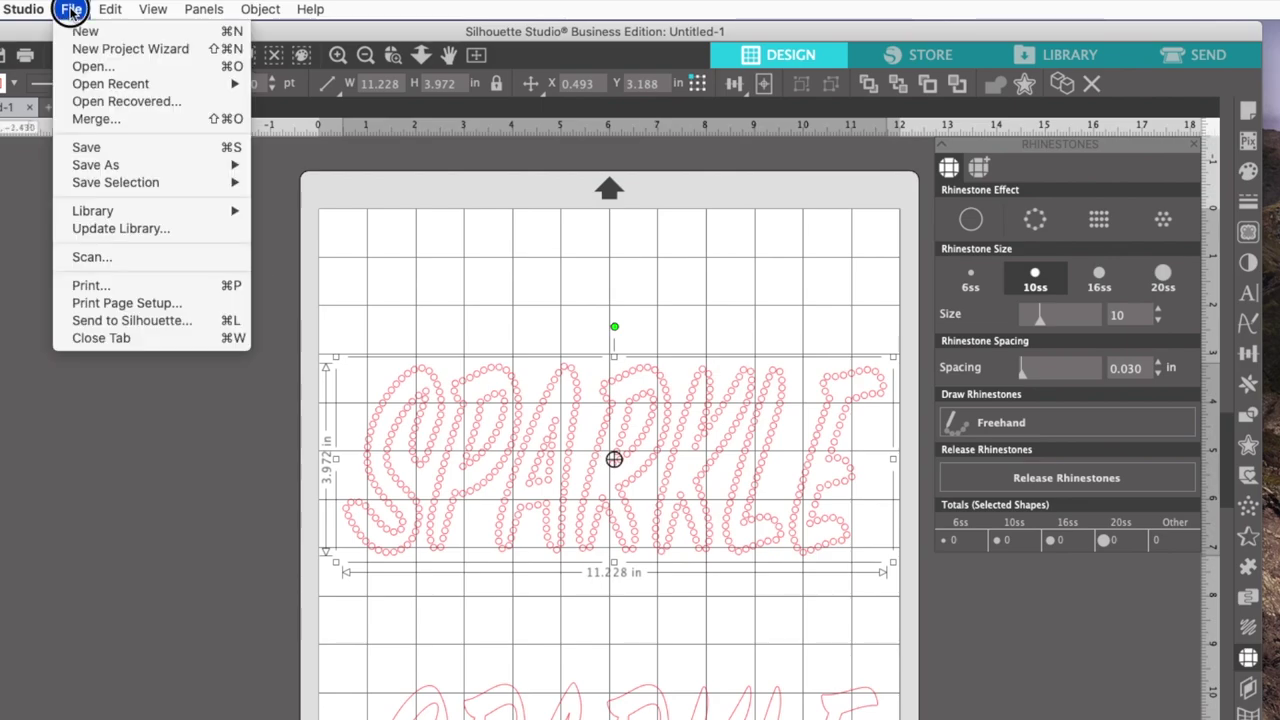
{"action": "mouse_move", "coordinate": [104, 167]}
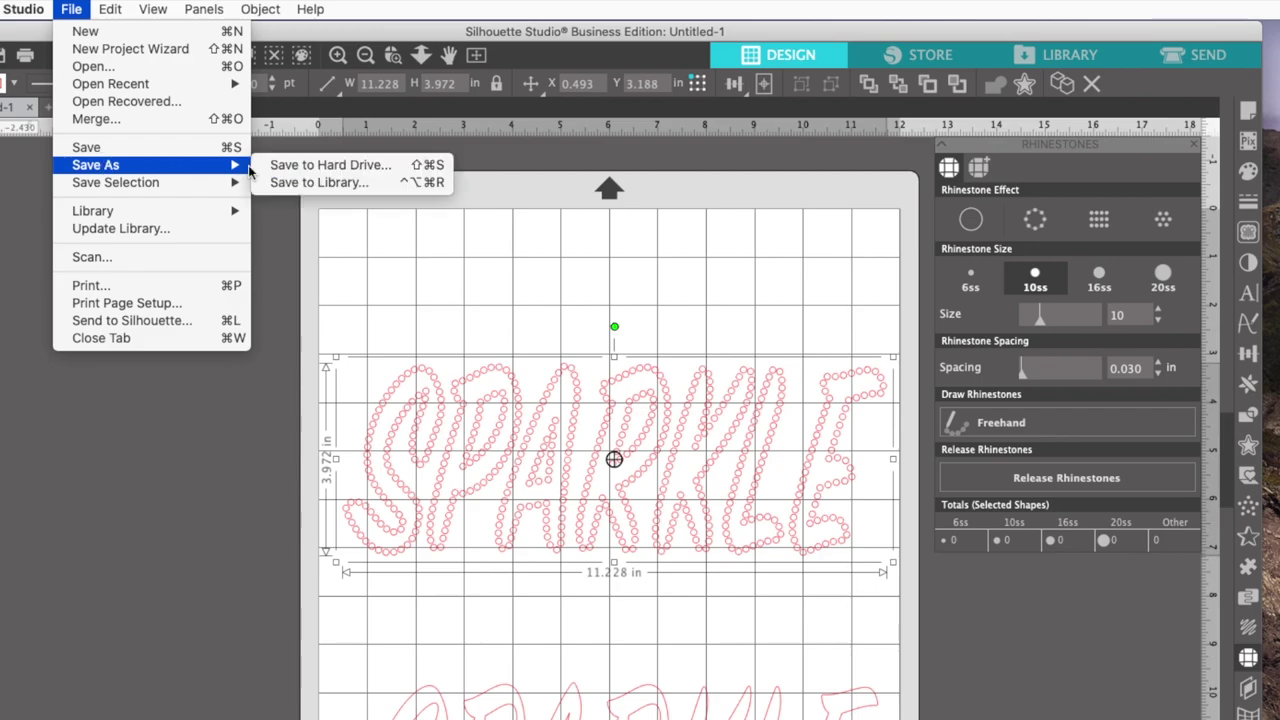
{"action": "left_click", "coordinate": [349, 166]}
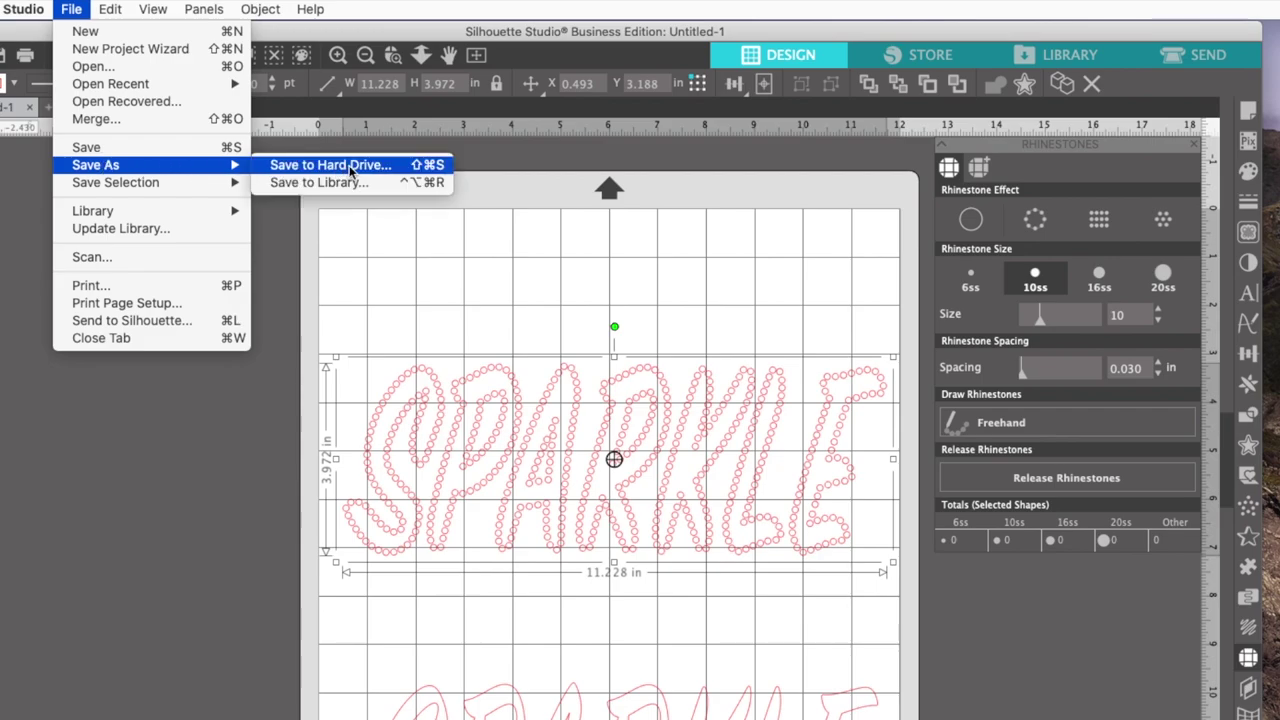
{"action": "type", "text": "SPARKLE"}
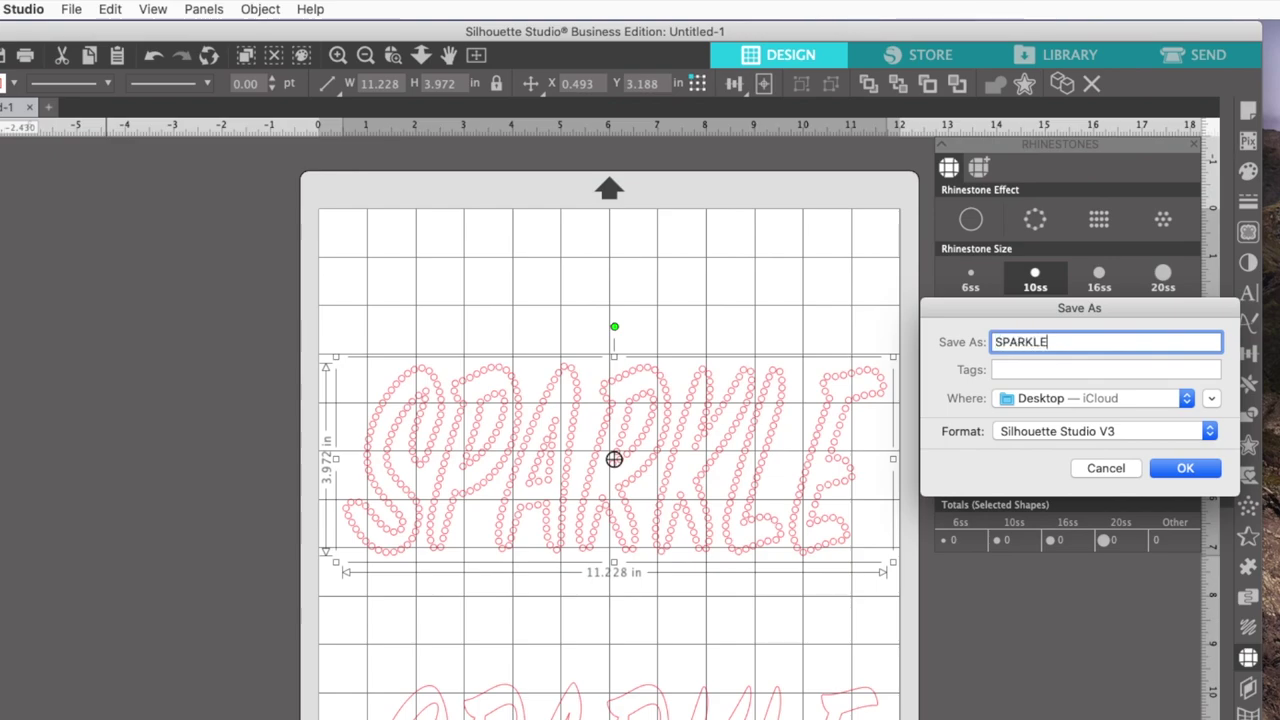
{"action": "type", "text": "11.228X3.972"}
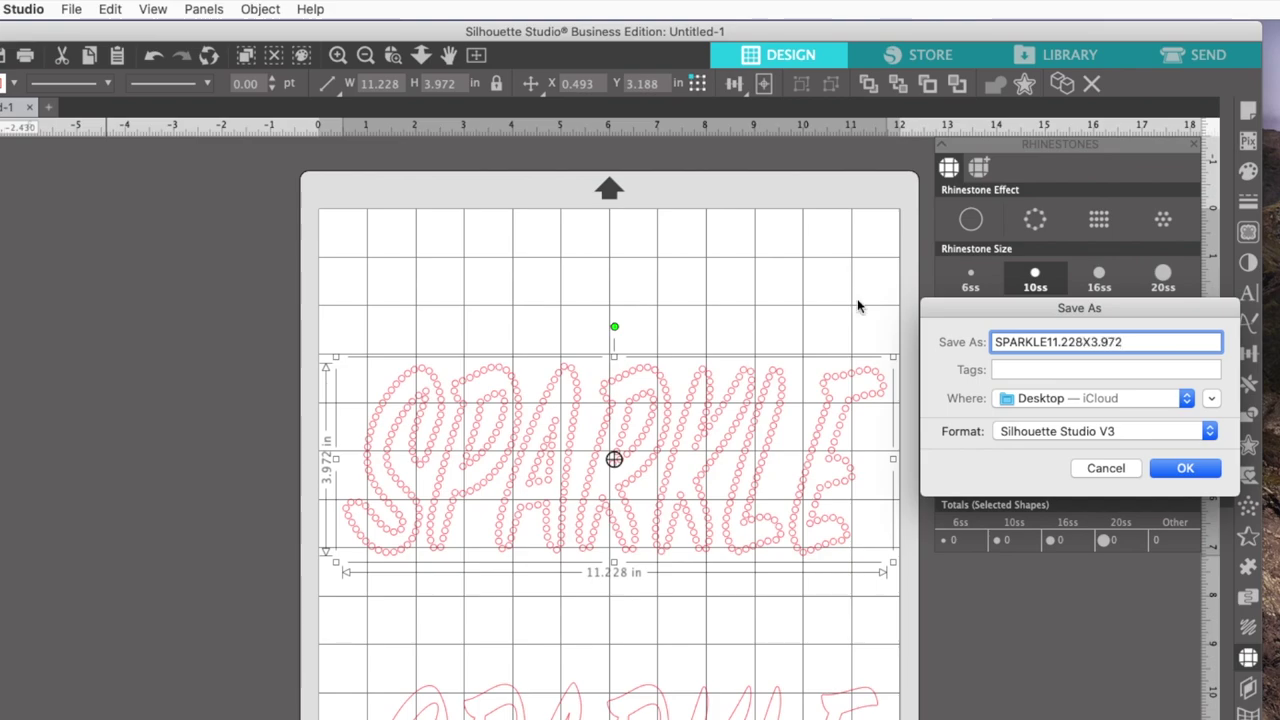
{"action": "left_click", "coordinate": [1212, 435]}
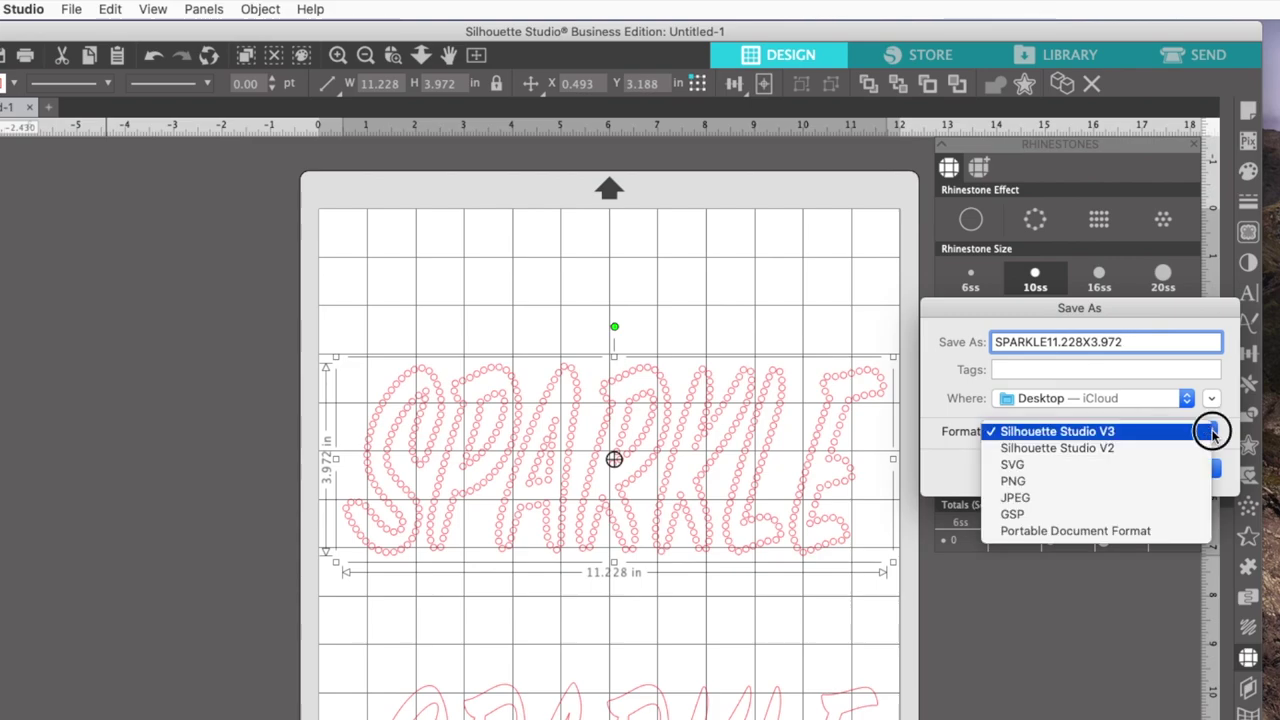
{"action": "left_click", "coordinate": [1157, 465]}
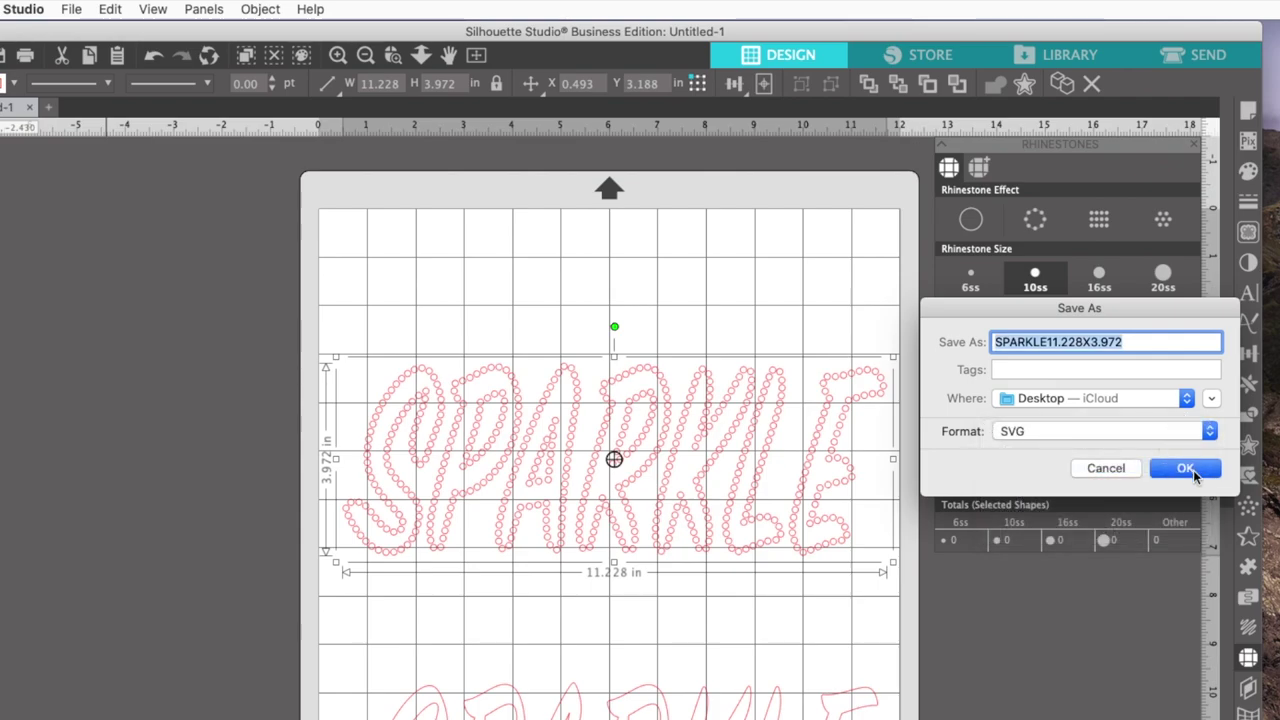
{"action": "left_click", "coordinate": [1192, 474]}
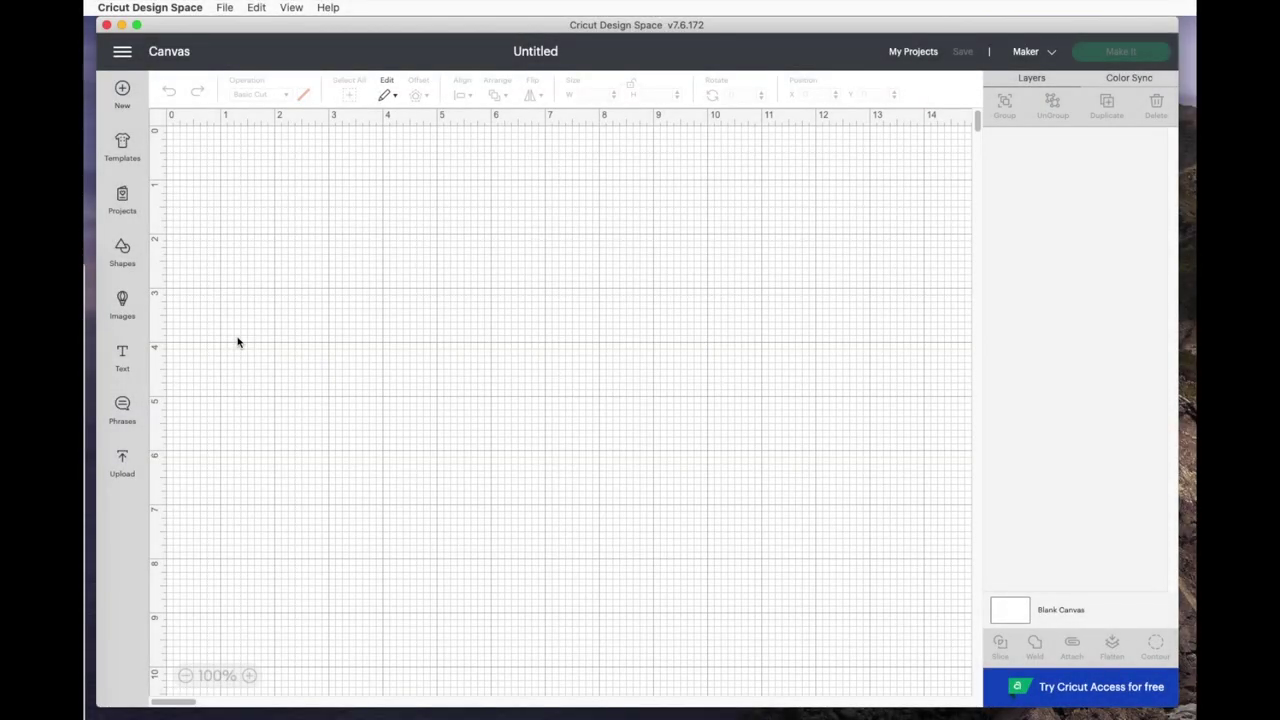
In Cricut Design Space, upload SPARKLE11.228X3.972.svg as an image and add it to the canvas.
{"action": "left_click", "coordinate": [123, 460]}
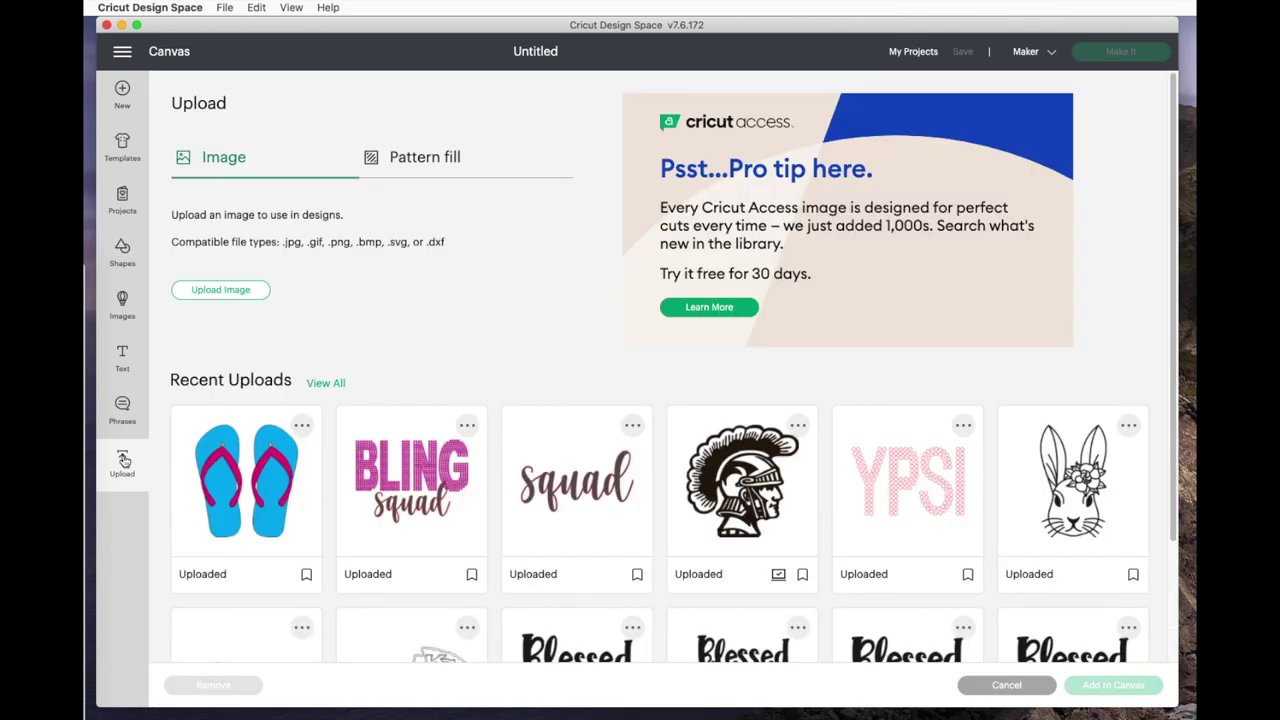
{"action": "left_click", "coordinate": [221, 290]}
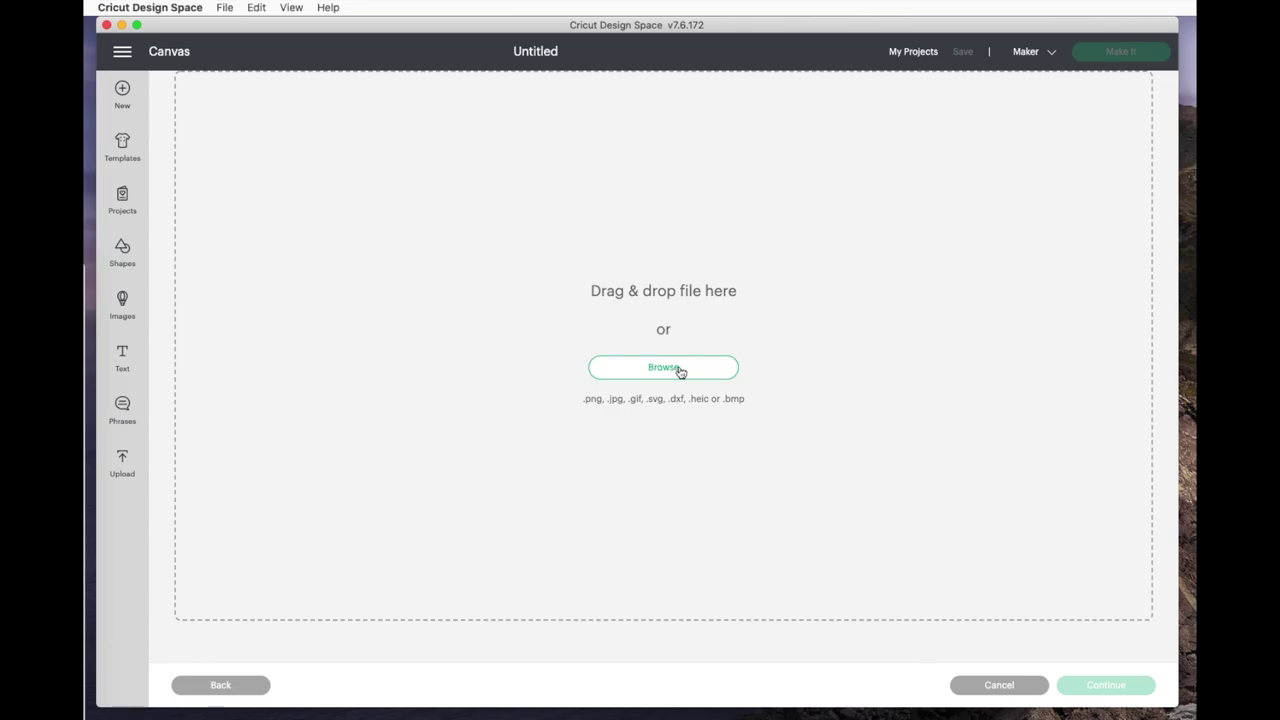
{"action": "left_click", "coordinate": [680, 369]}
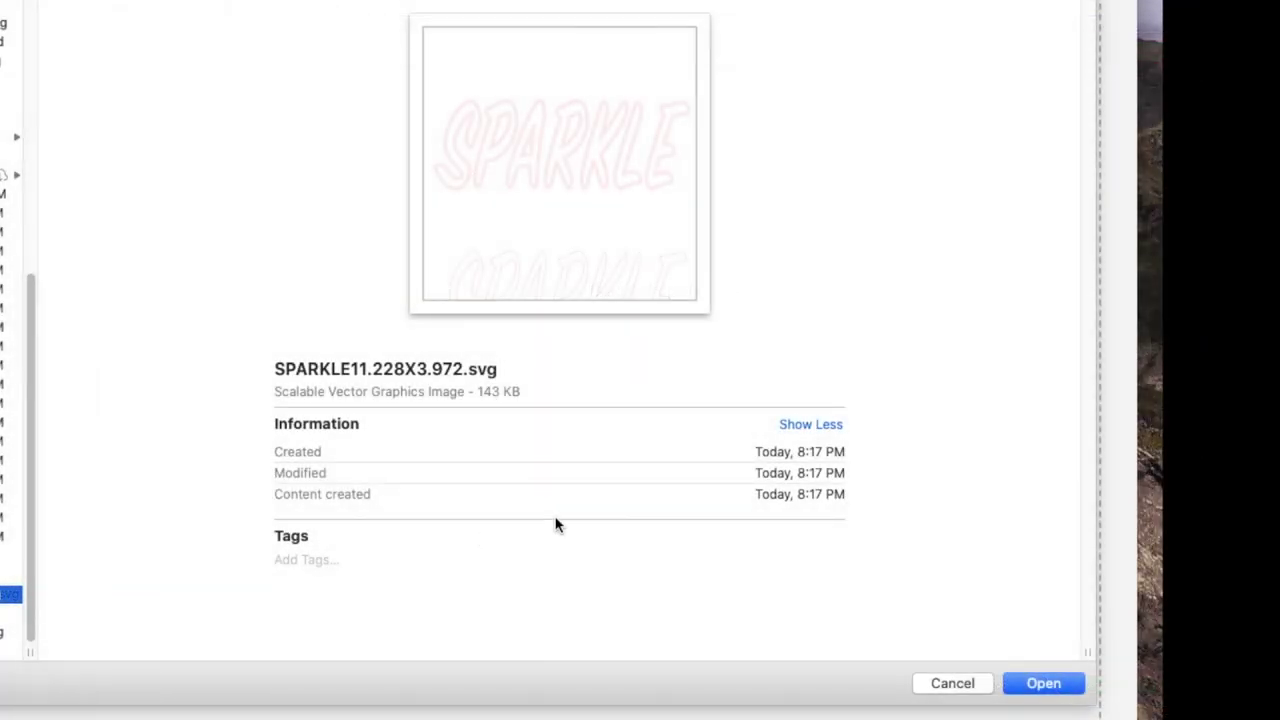
{"action": "left_click", "coordinate": [1043, 684]}
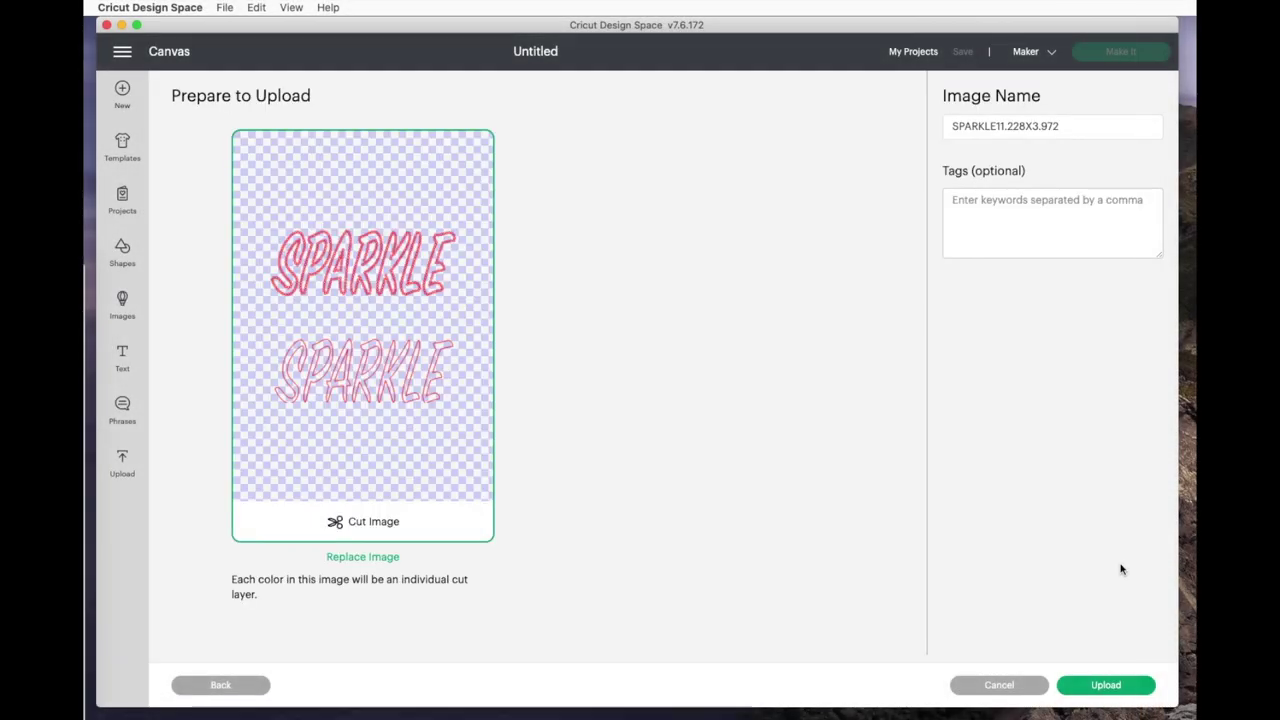
{"action": "left_click", "coordinate": [1107, 686]}
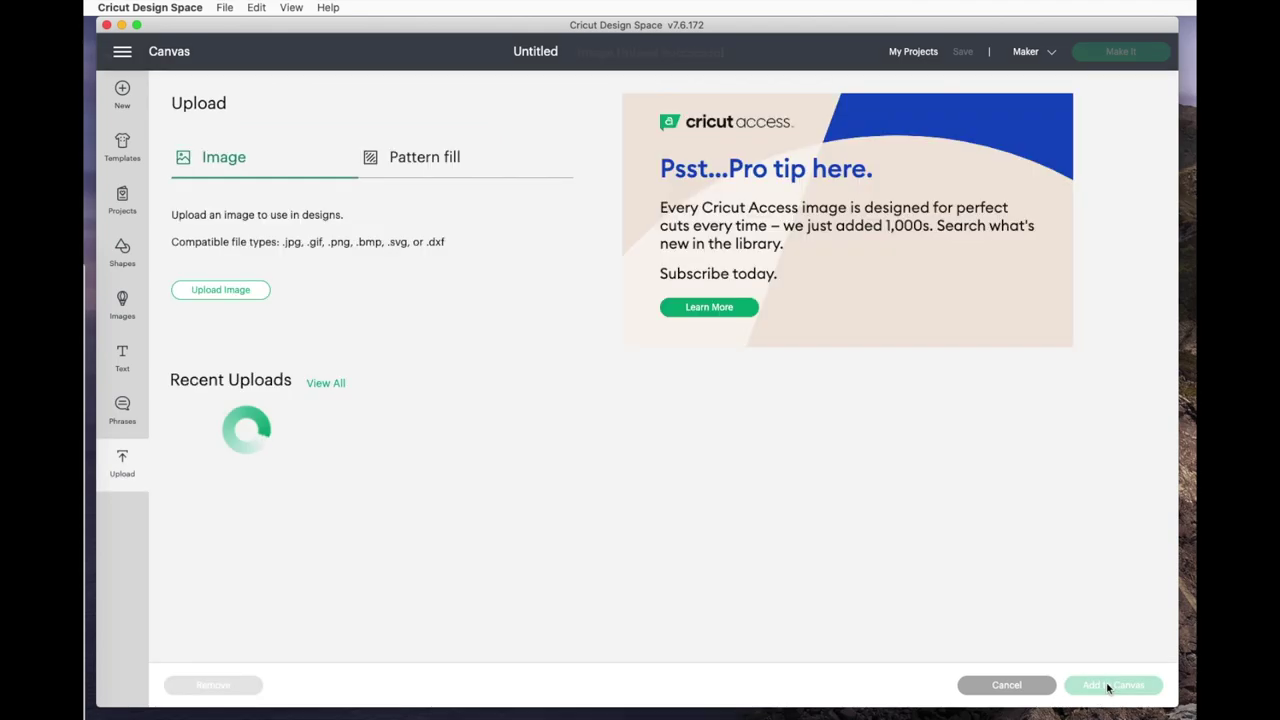
{"action": "left_click", "coordinate": [255, 500]}
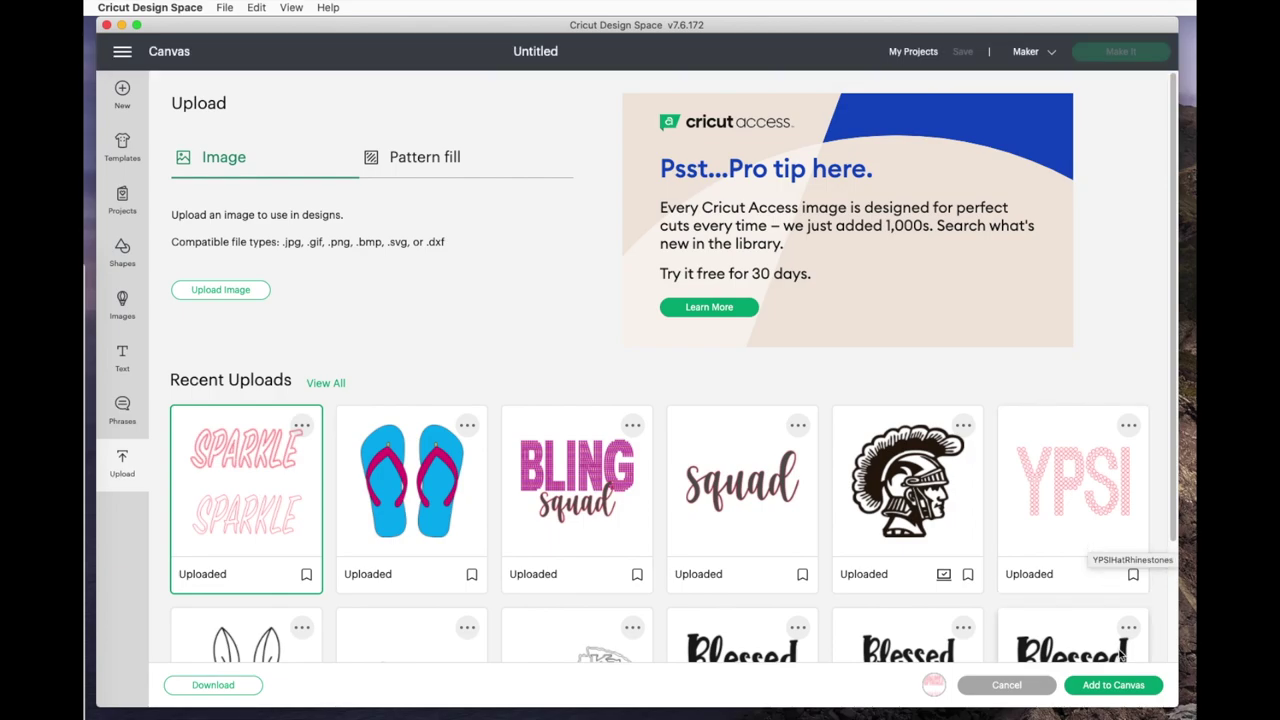
{"action": "left_click", "coordinate": [1113, 685]}
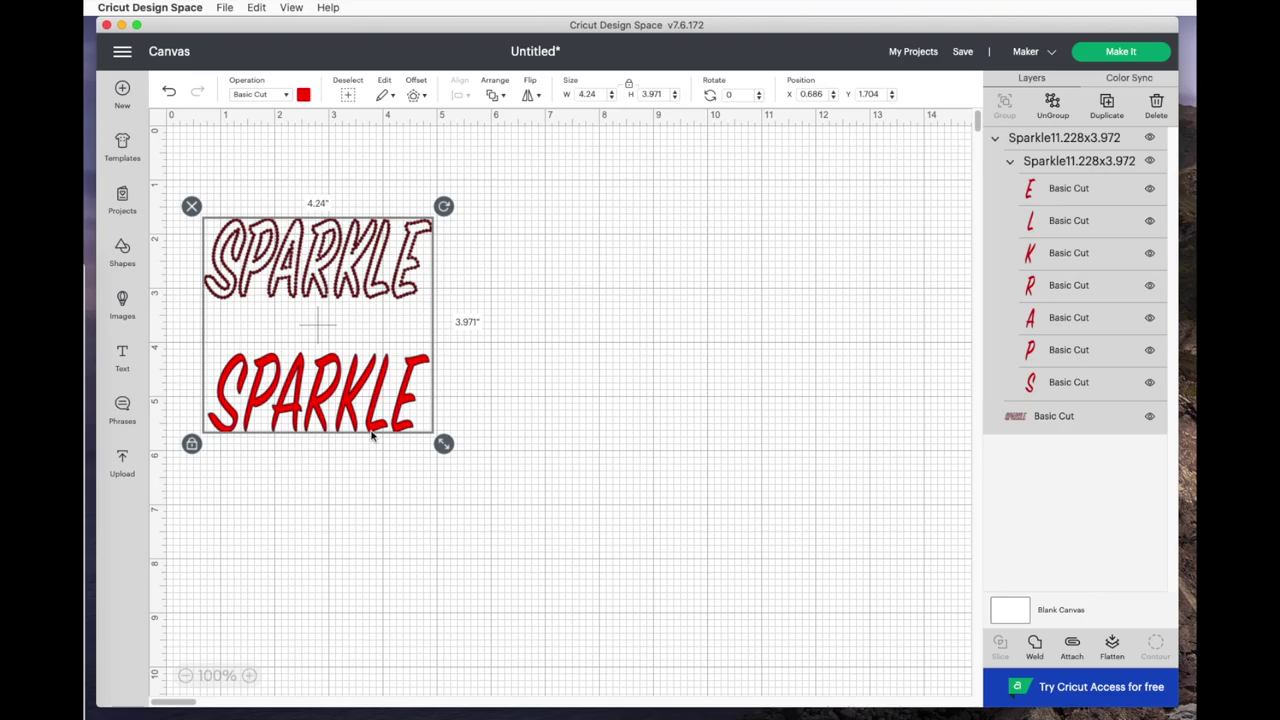
Ungroup the uploaded design and delete the solid red SPARKLE lettering, keeping only the rhinestone version.
{"action": "left_click", "coordinate": [1052, 104]}
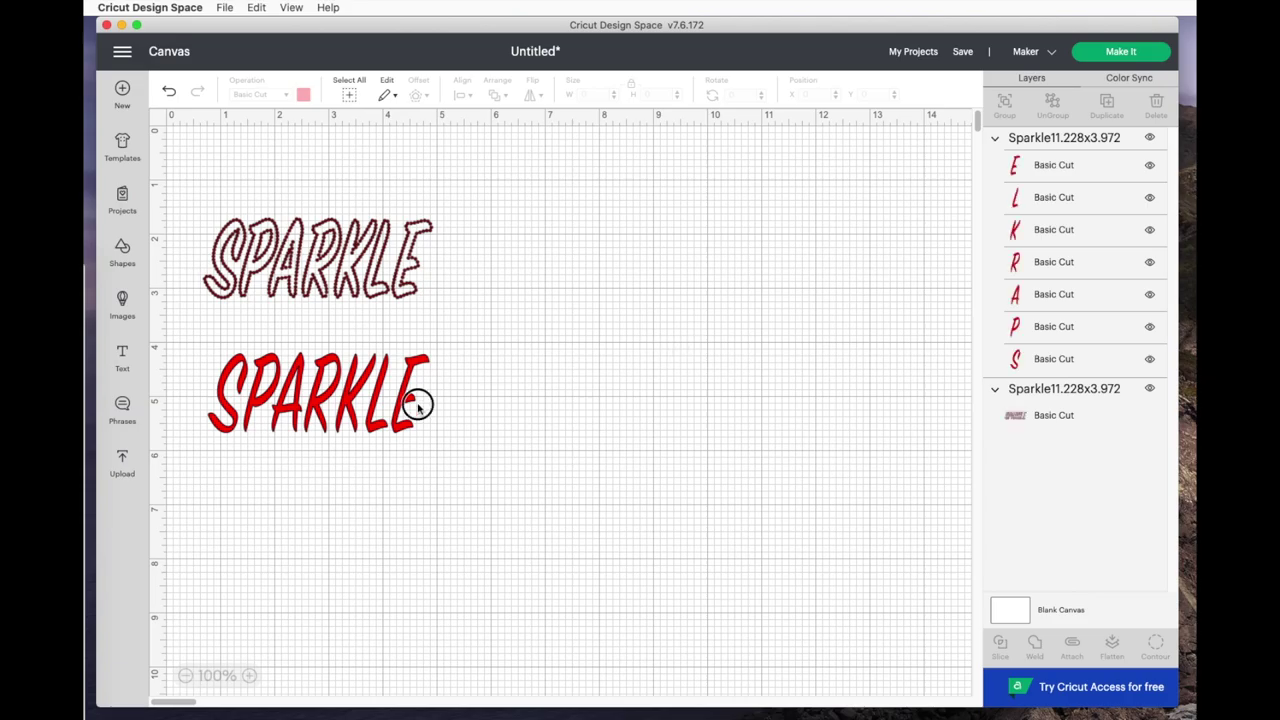
{"action": "left_click", "coordinate": [418, 408]}
{"action": "key", "text": "Delete"}
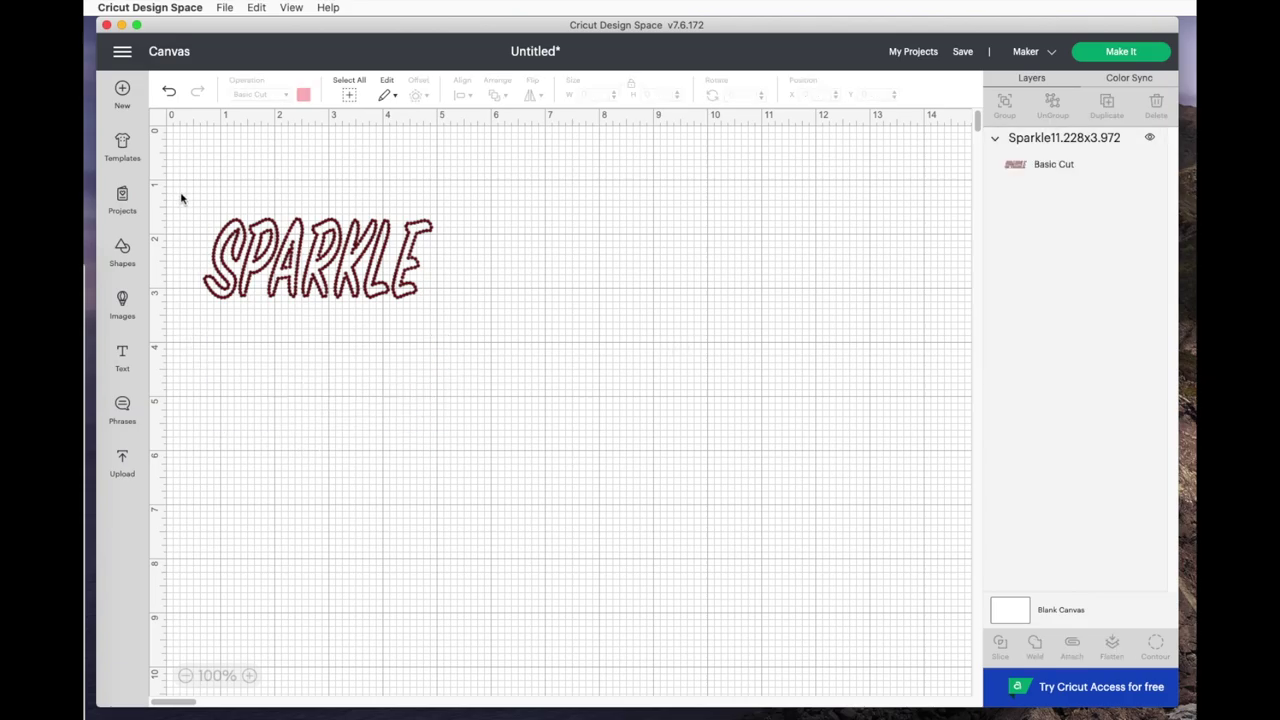
Set the width of the rhinestone SPARKLE lettering to 11.228 in with its proportions locked.
{"action": "left_click_drag", "start_coordinate": [185, 178], "coordinate": [213, 225]}
{"action": "left_click_drag", "start_coordinate": [467, 346], "coordinate": [478, 355]}
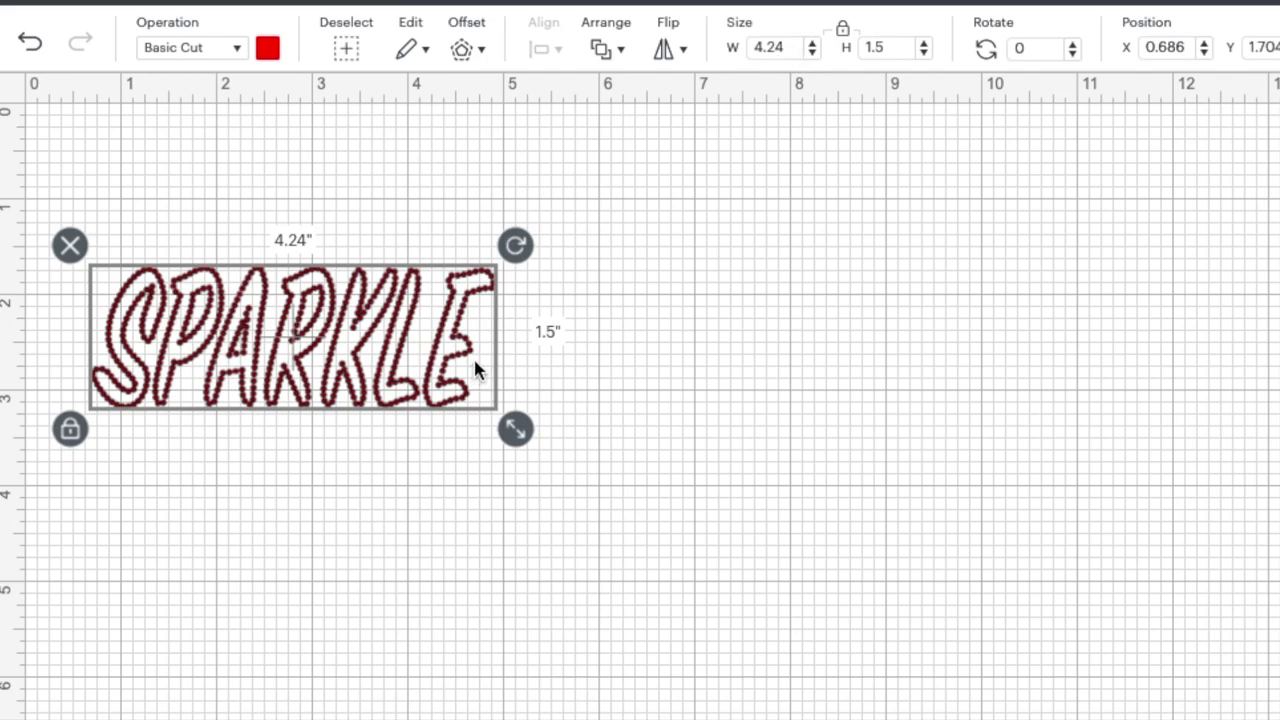
{"action": "left_click", "coordinate": [789, 44]}
{"action": "key", "text": "BackSpace"}
{"action": "key", "text": "BackSpace"}
{"action": "key", "text": "BackSpace"}
{"action": "key", "text": "BackSpace"}
{"action": "type", "text": "11.228"}
{"action": "key", "text": "Return"}
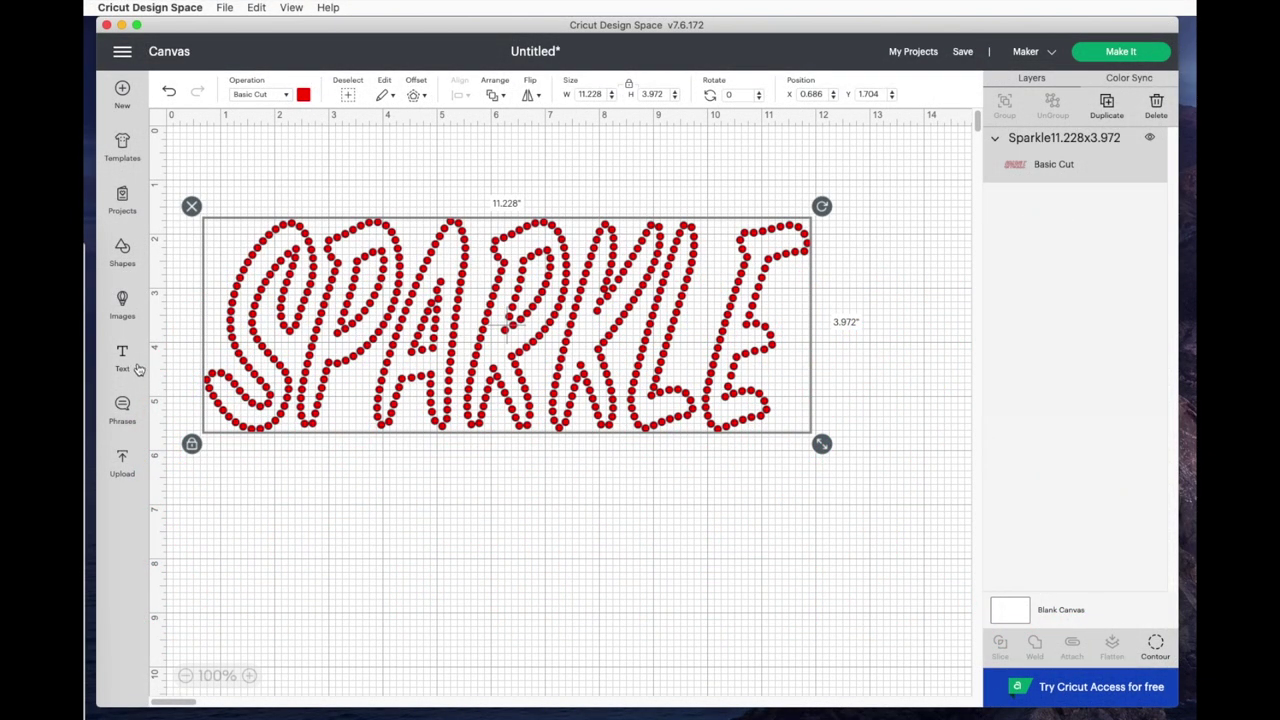
Add a text object reading "like you mean it!" to the canvas.
{"action": "left_click", "coordinate": [122, 358]}
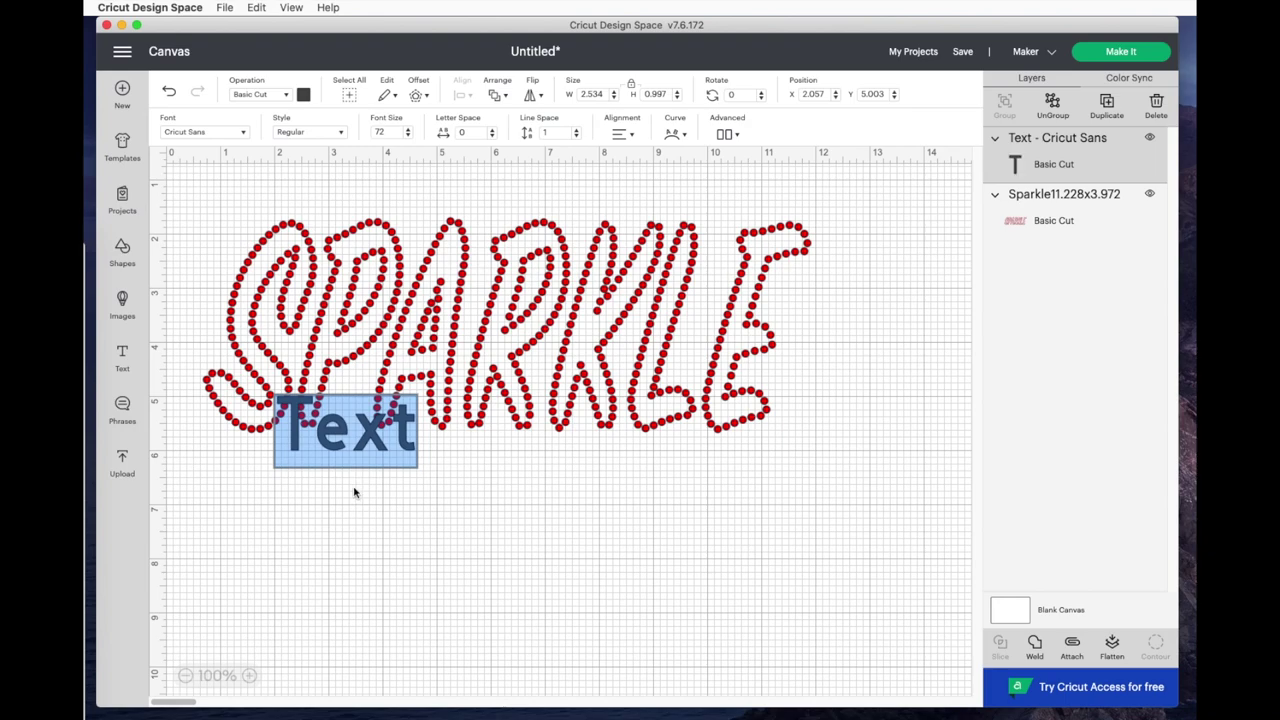
{"action": "type", "text": "lik"}
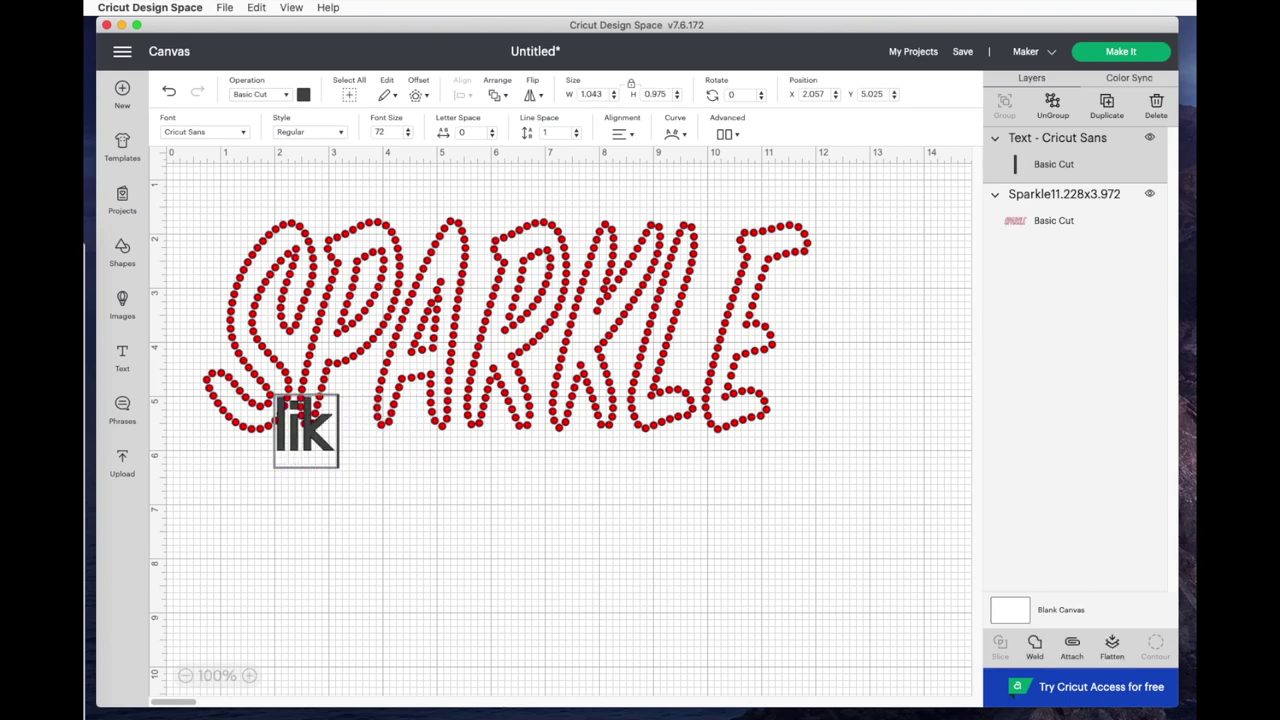
{"action": "type", "text": "e you"}
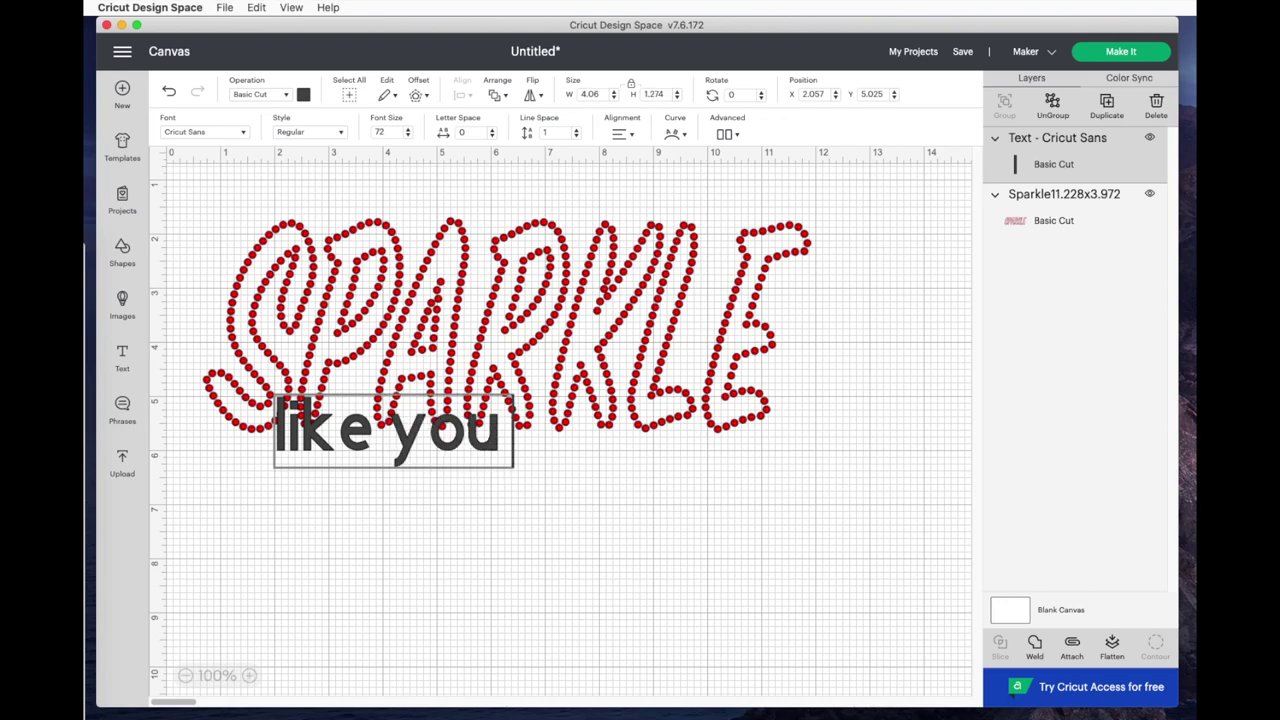
{"action": "type", "text": " mean it"}
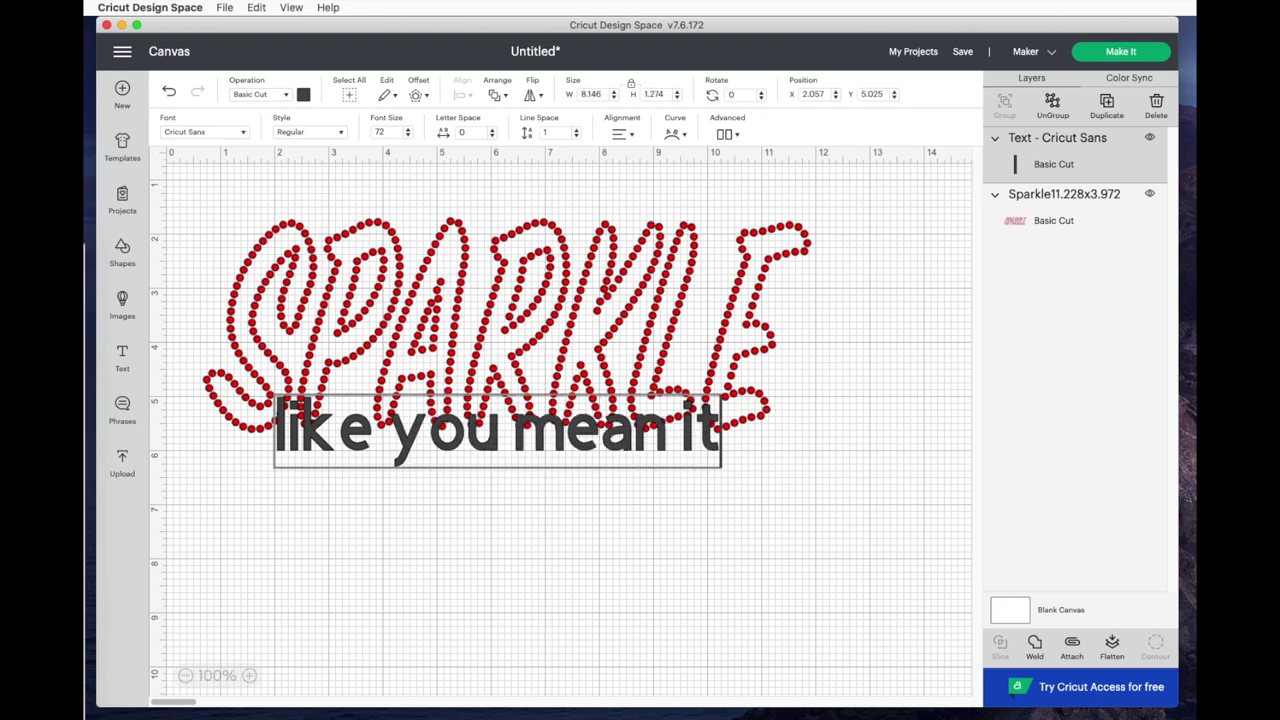
{"action": "type", "text": "!"}
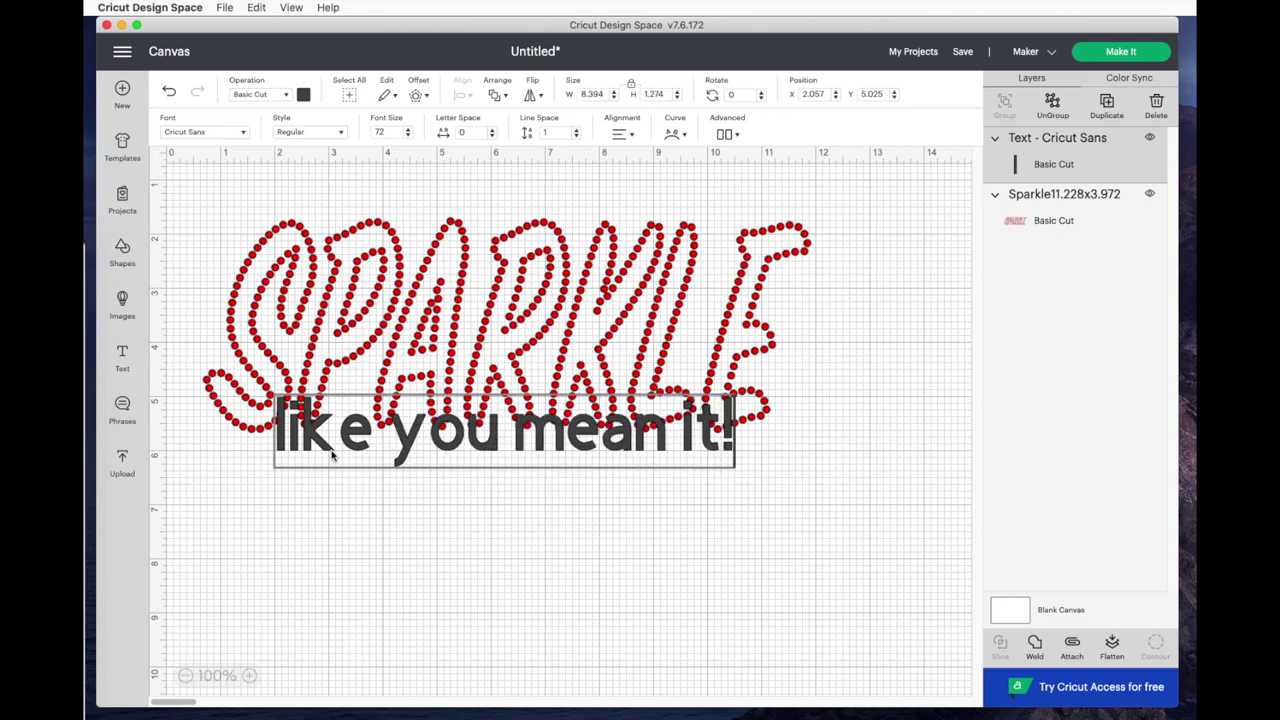
Change the font of the "like you mean it!" text to SignPainter.
{"action": "left_click", "coordinate": [243, 136]}
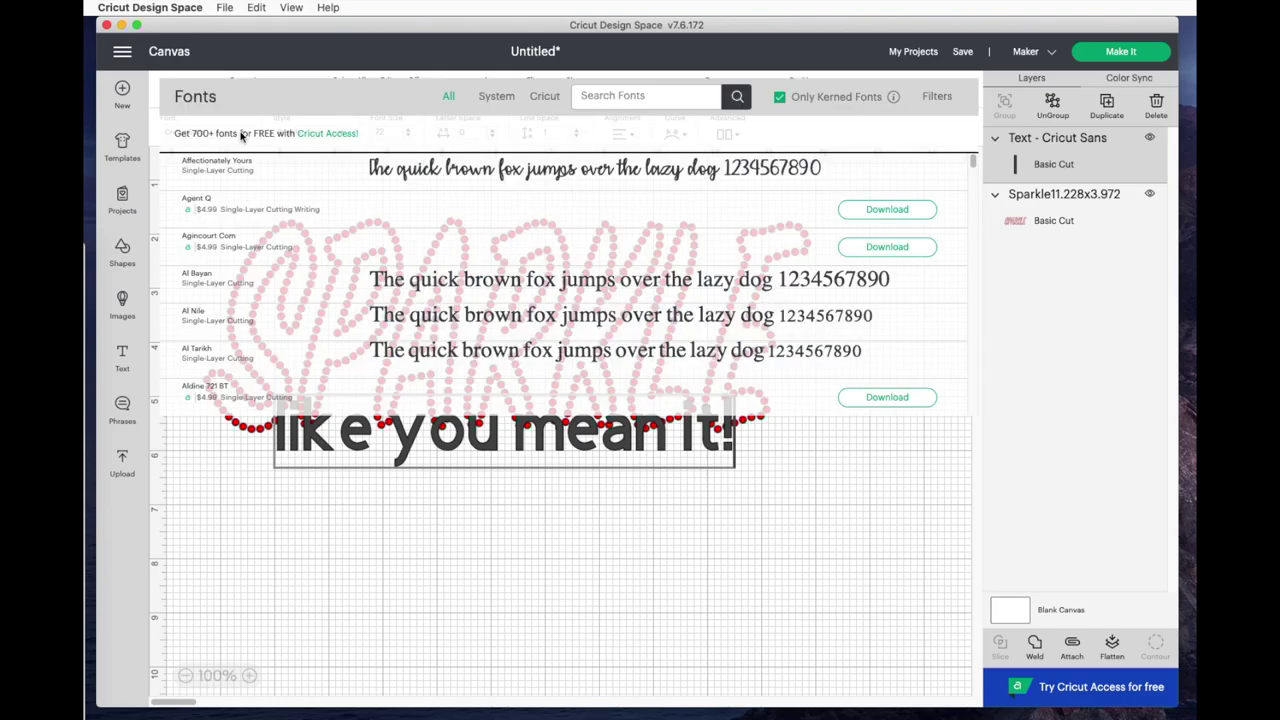
{"action": "left_click", "coordinate": [606, 95]}
{"action": "type", "text": "sign"}
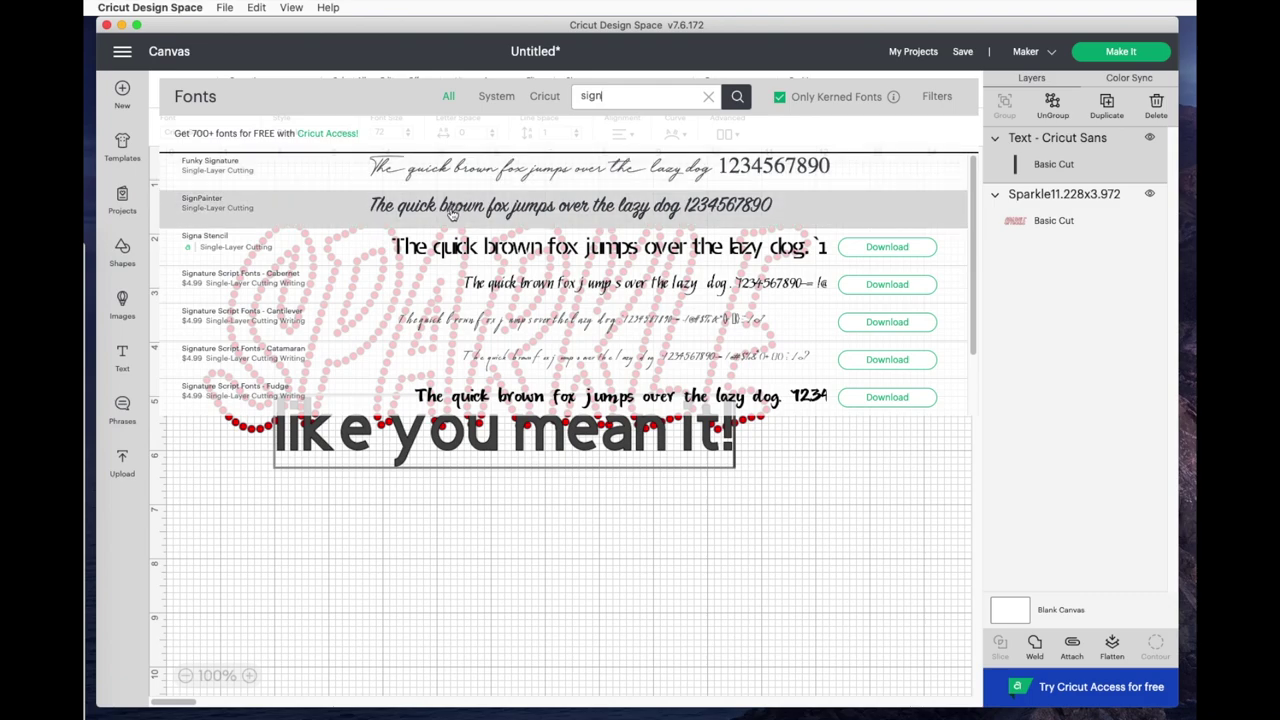
{"action": "left_click", "coordinate": [451, 213]}
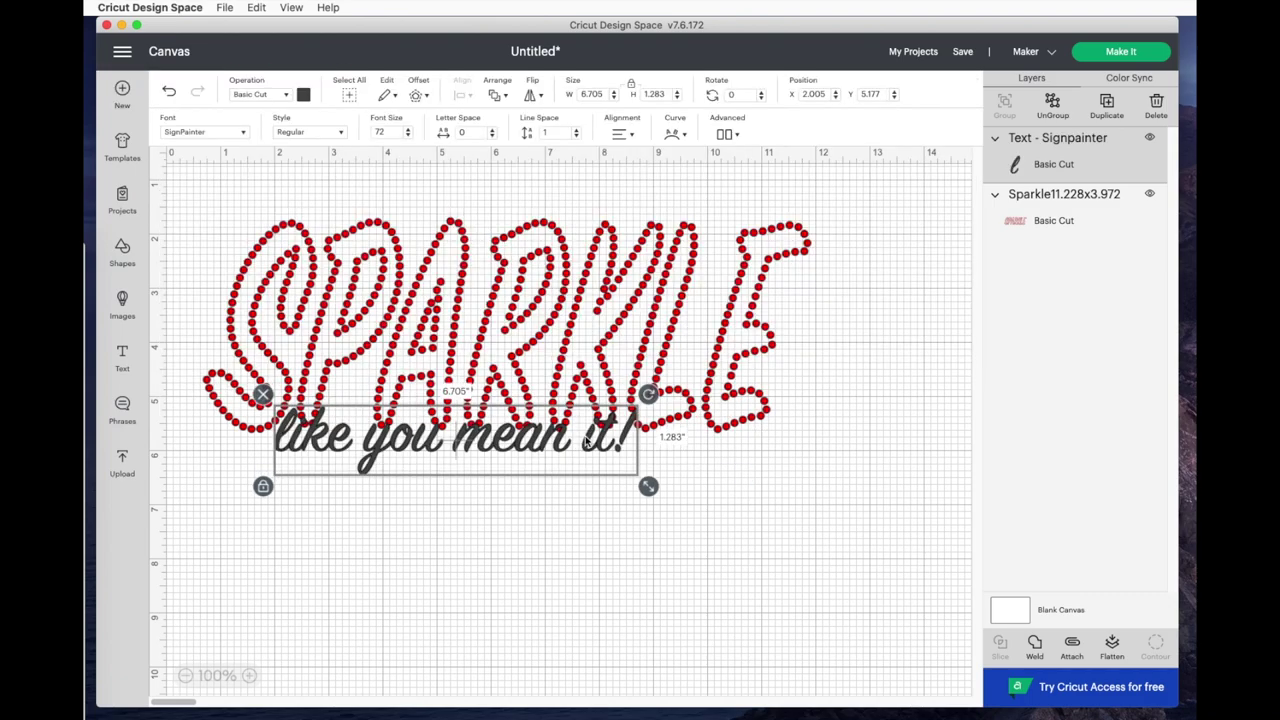
Place the "like you mean it!" text just below the SPARKLE lettering and scale it proportionally to about 10.6 in wide.
{"action": "left_click_drag", "start_coordinate": [588, 441], "coordinate": [568, 499]}
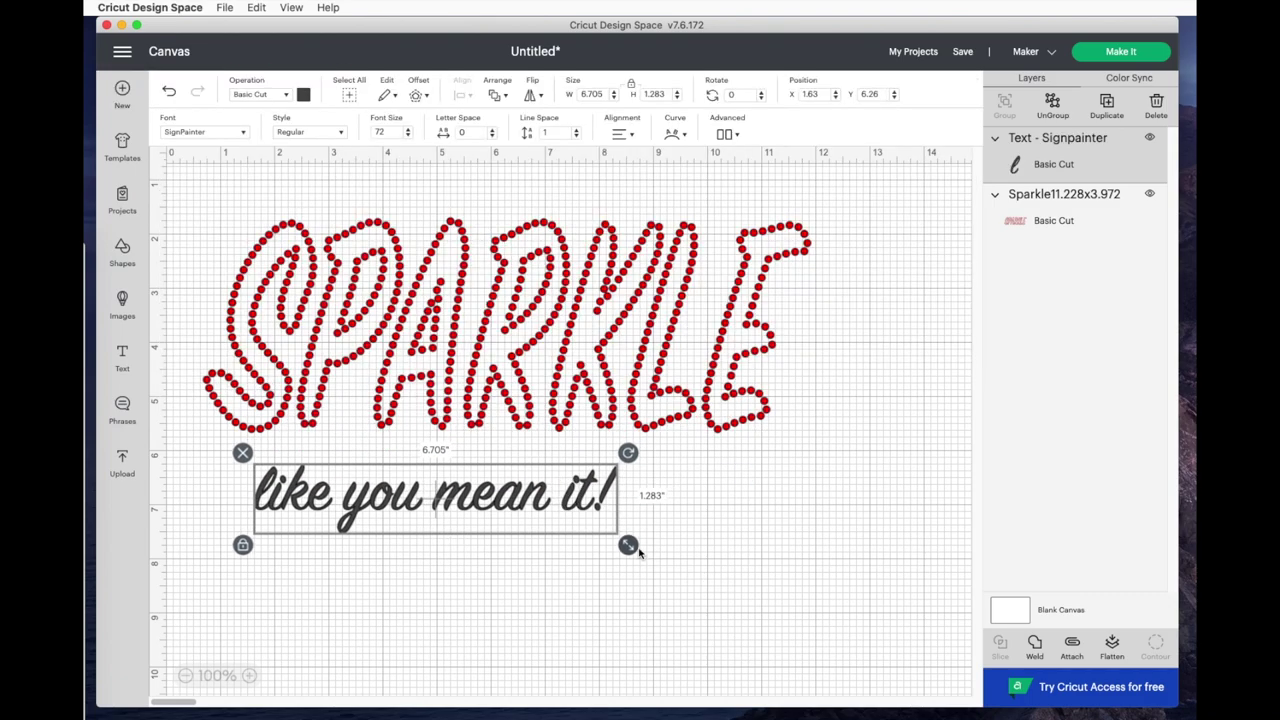
{"action": "left_click_drag", "start_coordinate": [628, 545], "coordinate": [864, 590]}
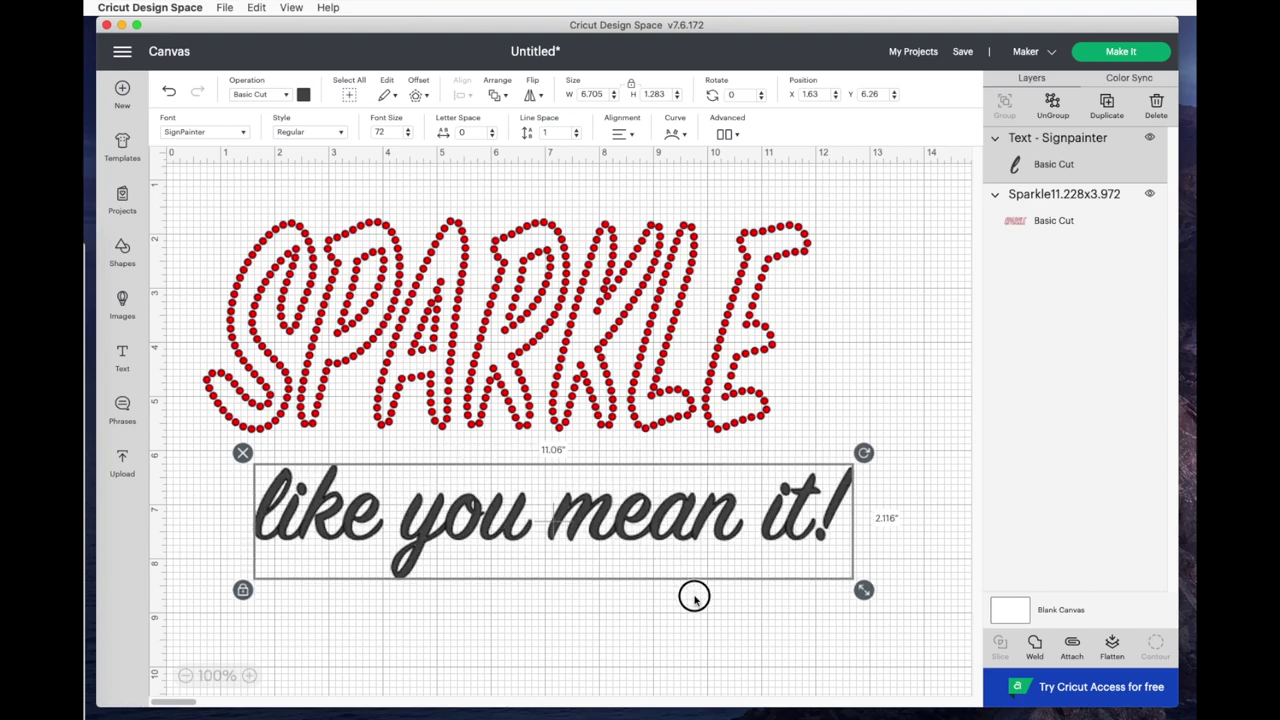
{"action": "left_click_drag", "start_coordinate": [686, 511], "coordinate": [635, 492]}
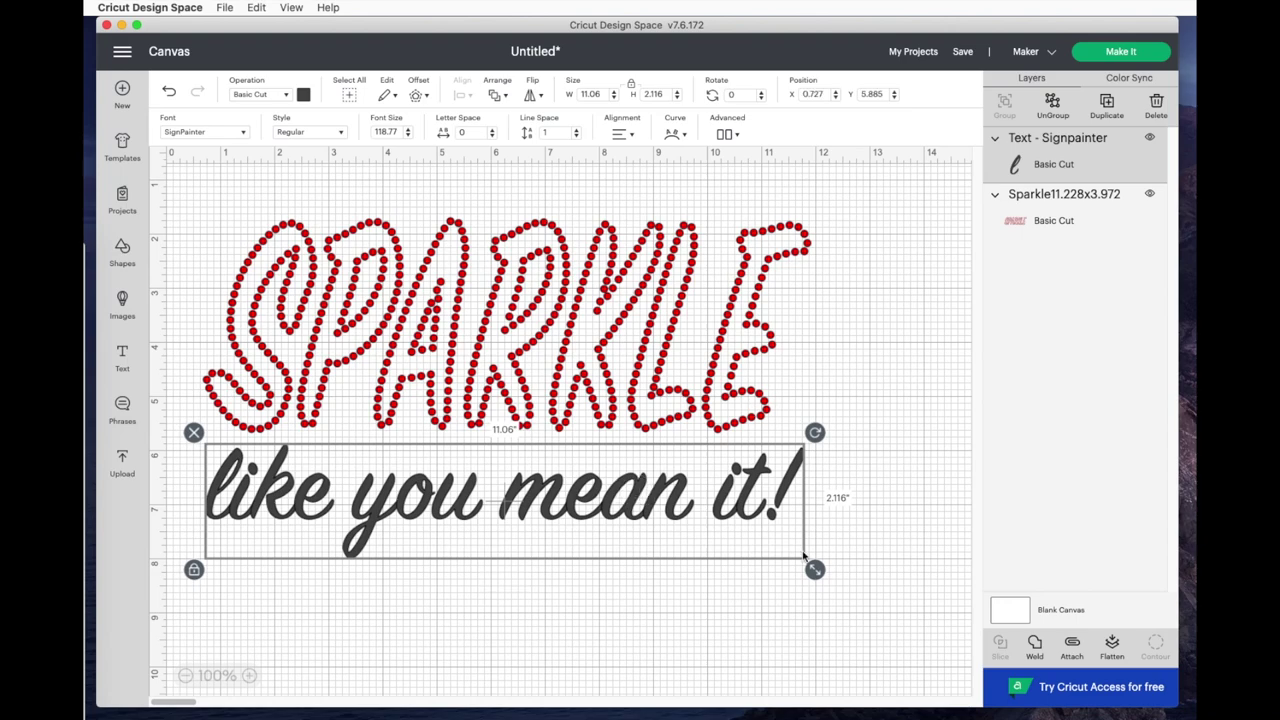
{"action": "left_click_drag", "start_coordinate": [816, 569], "coordinate": [790, 563]}
Unlock the text's proportions and stretch it to about 10.67 in wide by 2.42 in high, keeping it below SPARKLE.
{"action": "left_click", "coordinate": [633, 91]}
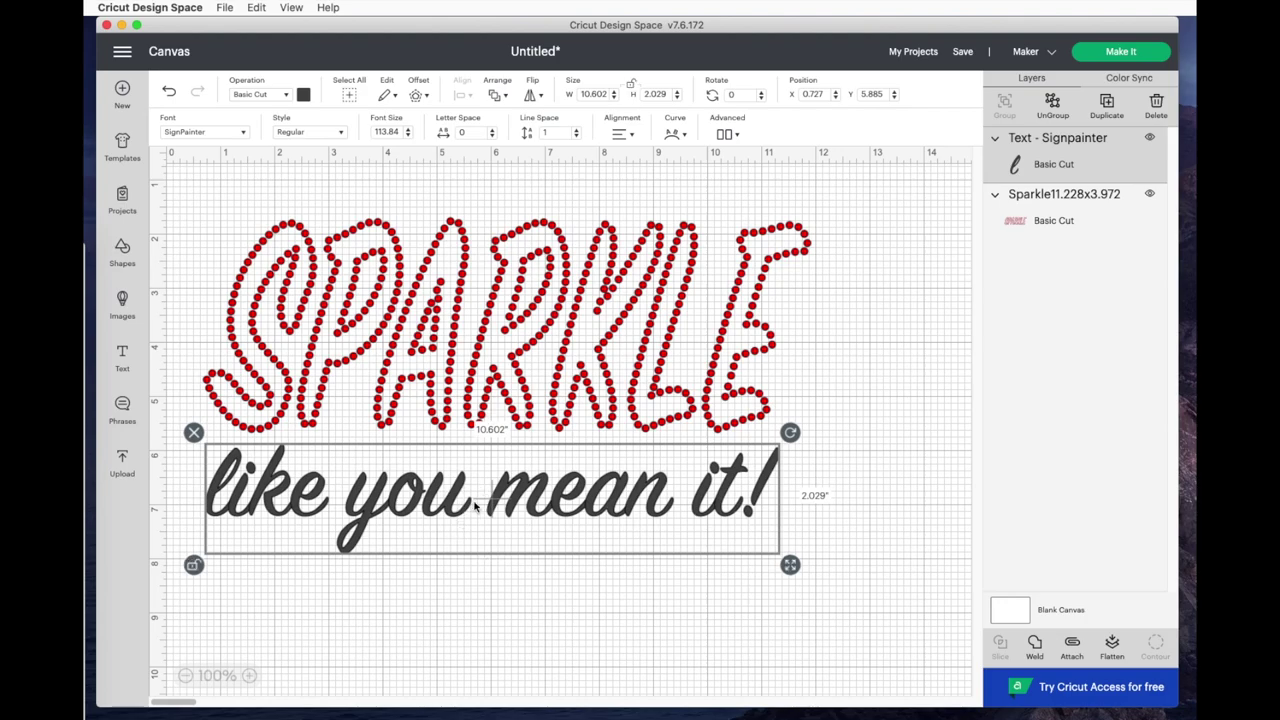
{"action": "left_click_drag", "start_coordinate": [794, 570], "coordinate": [794, 580]}
{"action": "mouse_move", "coordinate": [731, 519]}
{"action": "left_mouse_down"}
{"action": "mouse_move", "coordinate": [744, 498]}
{"action": "mouse_move", "coordinate": [742, 540]}
{"action": "left_mouse_up"}
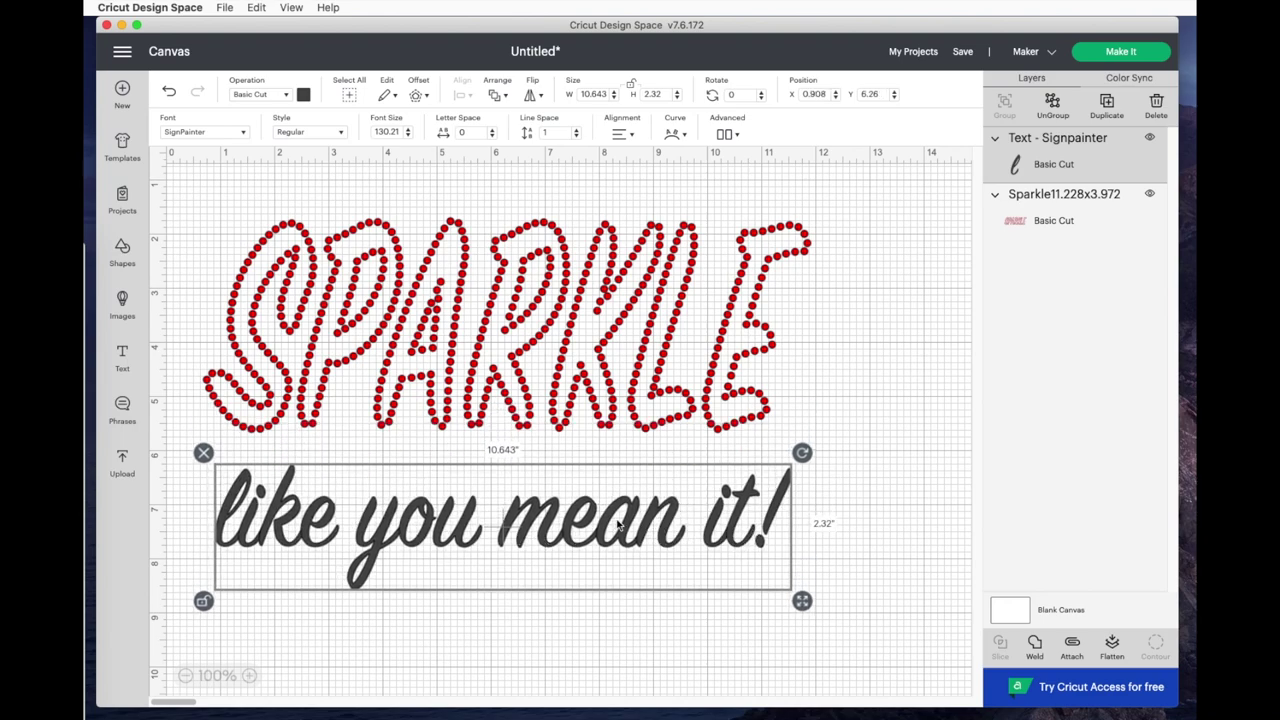
{"action": "left_click_drag", "start_coordinate": [803, 600], "coordinate": [805, 607]}
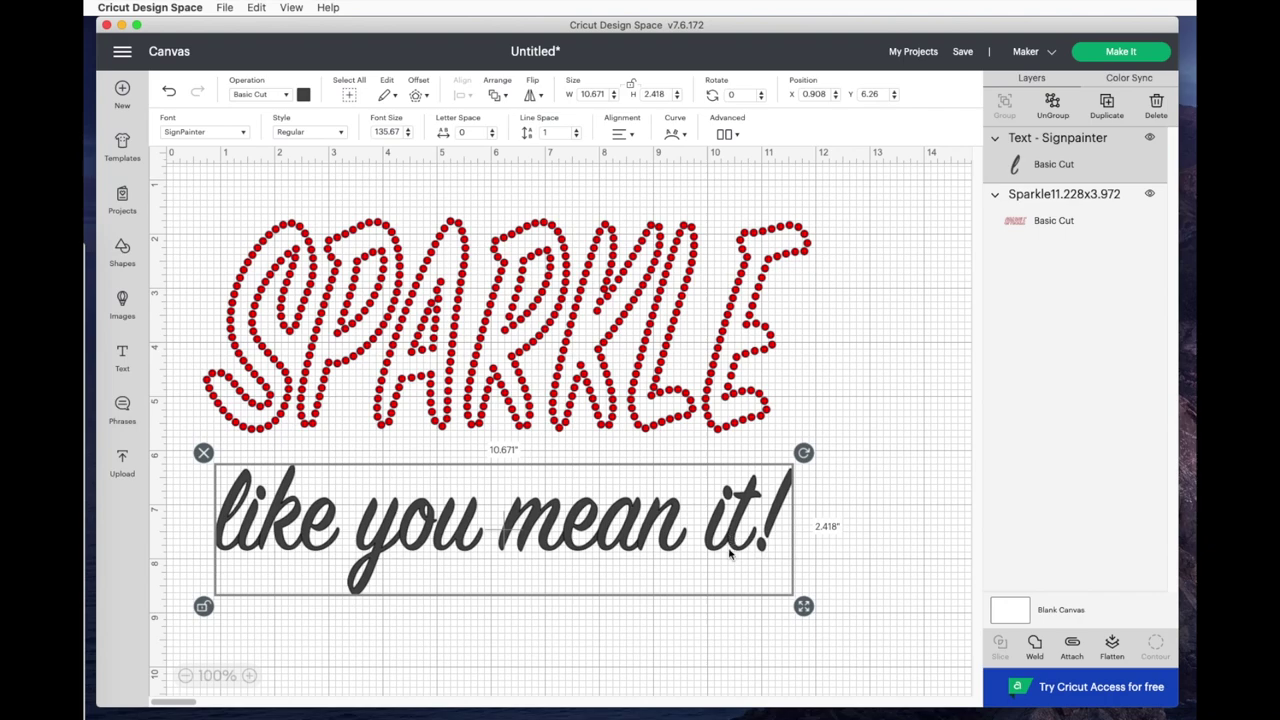
Color the "like you mean it!" text white, weld its letters together, and move it slightly closer to SPARKLE.
{"action": "left_click", "coordinate": [305, 97]}
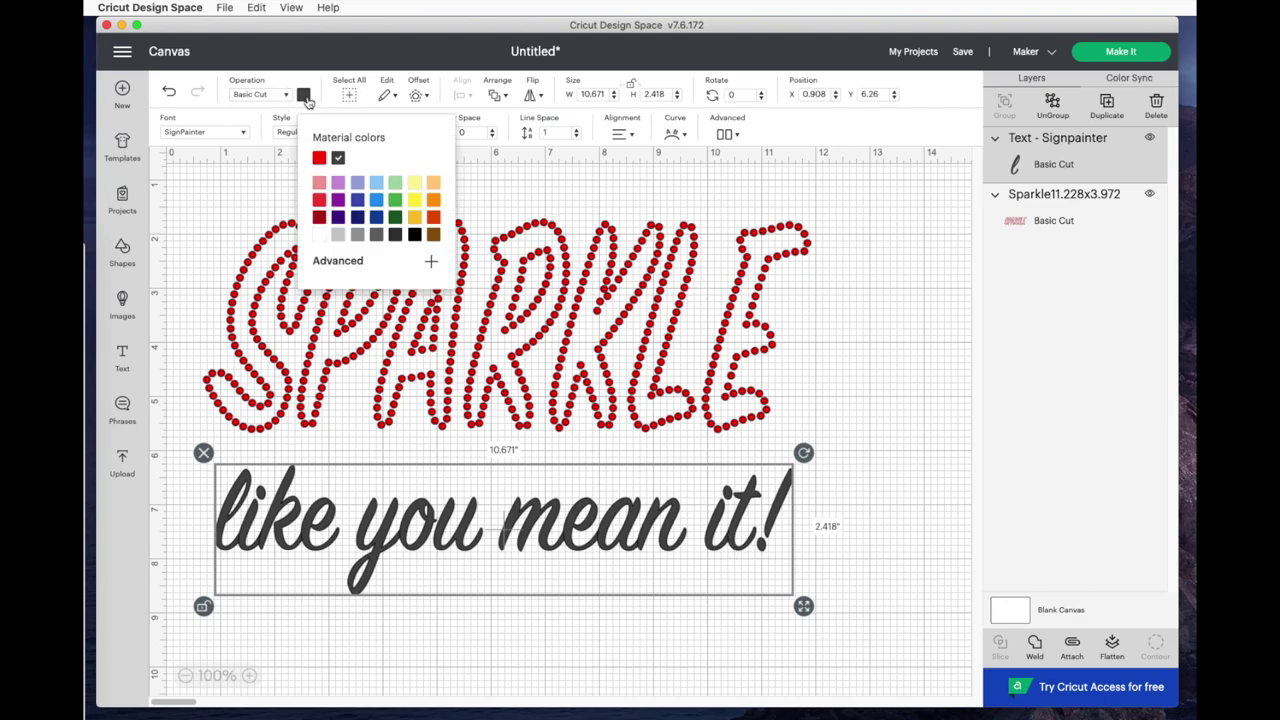
{"action": "left_click", "coordinate": [319, 235]}
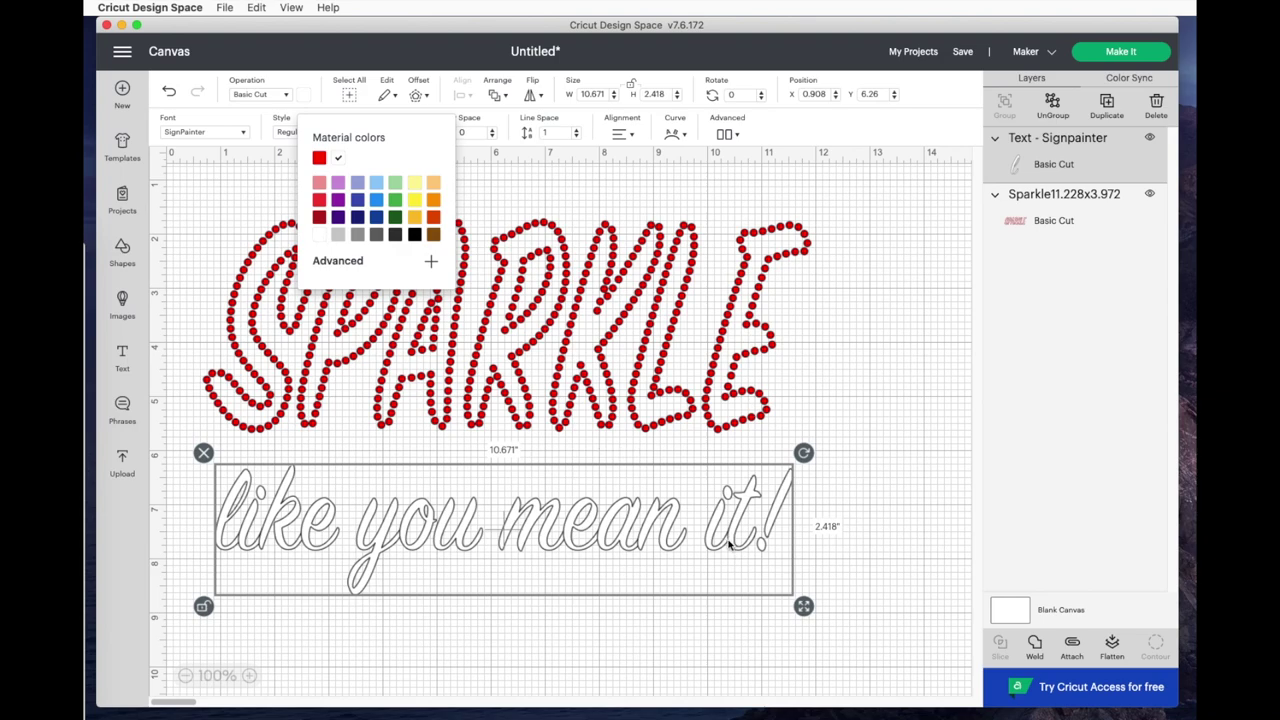
{"action": "left_click", "coordinate": [1035, 647]}
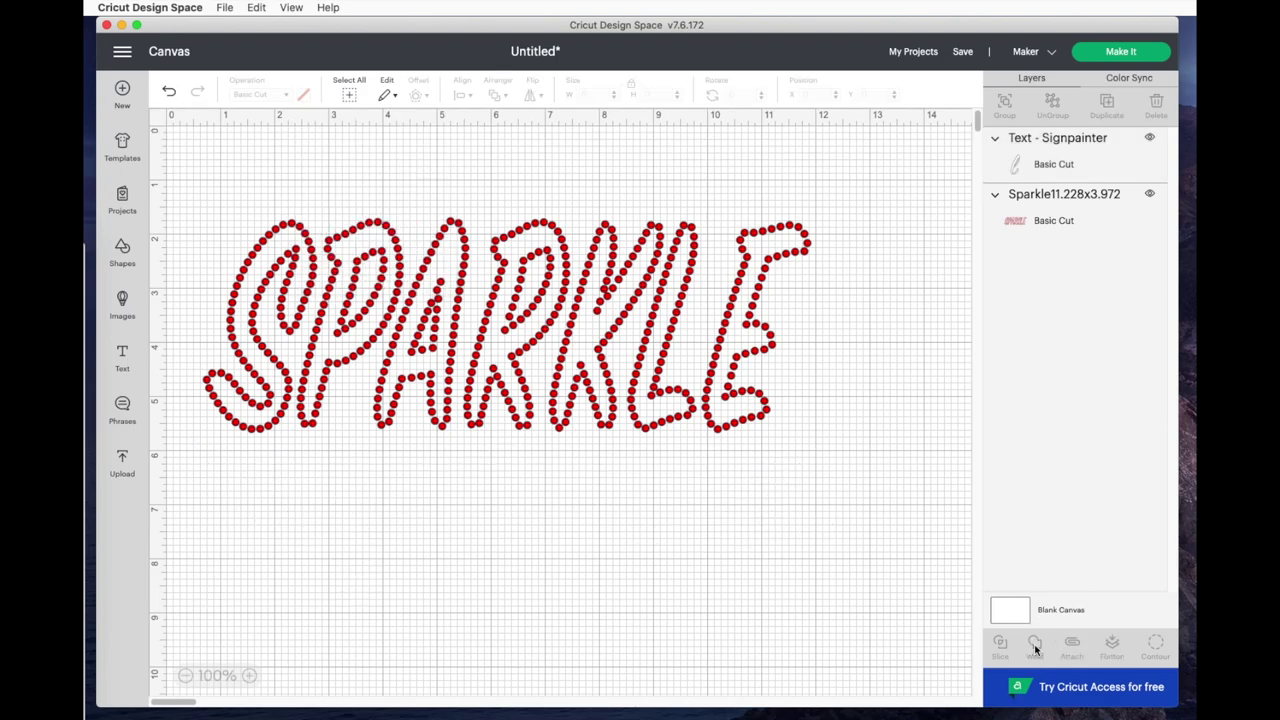
{"action": "left_click_drag", "start_coordinate": [649, 533], "coordinate": [641, 521]}
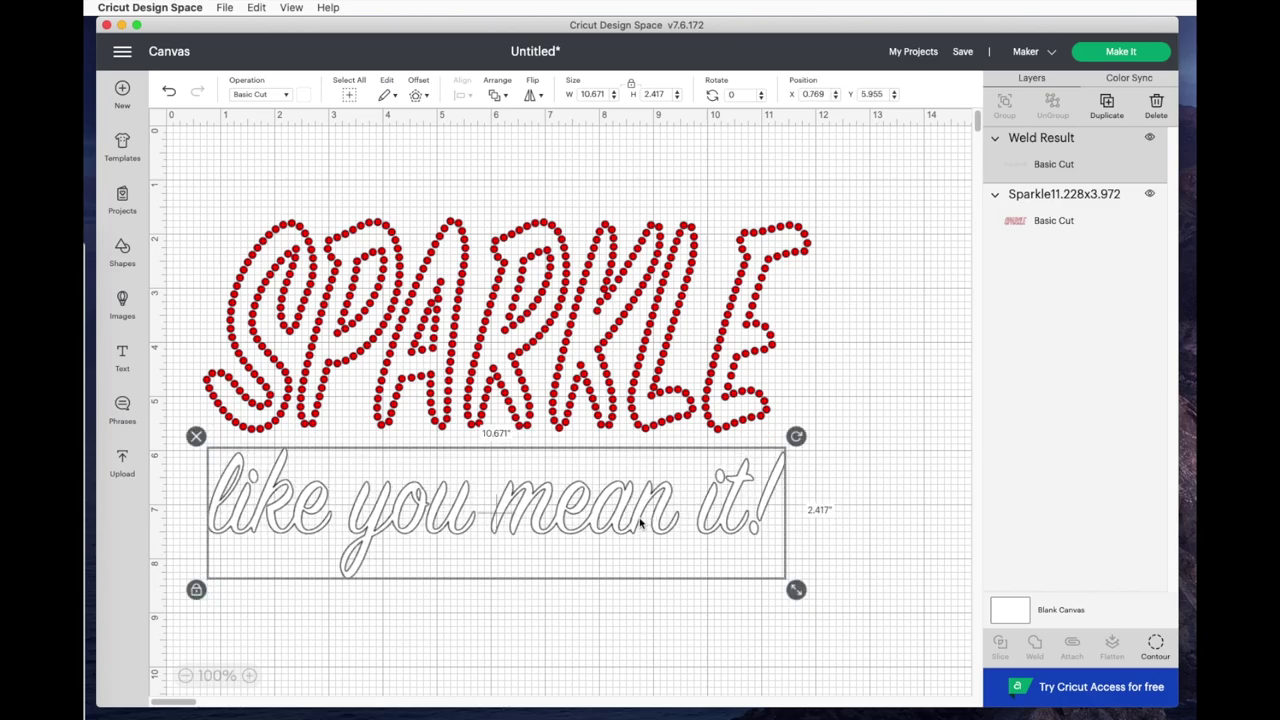
Center the welded text horizontally with the rhinestone SPARKLE lettering.
{"action": "left_click", "coordinate": [656, 639]}
{"action": "left_click_drag", "start_coordinate": [181, 168], "coordinate": [918, 658]}
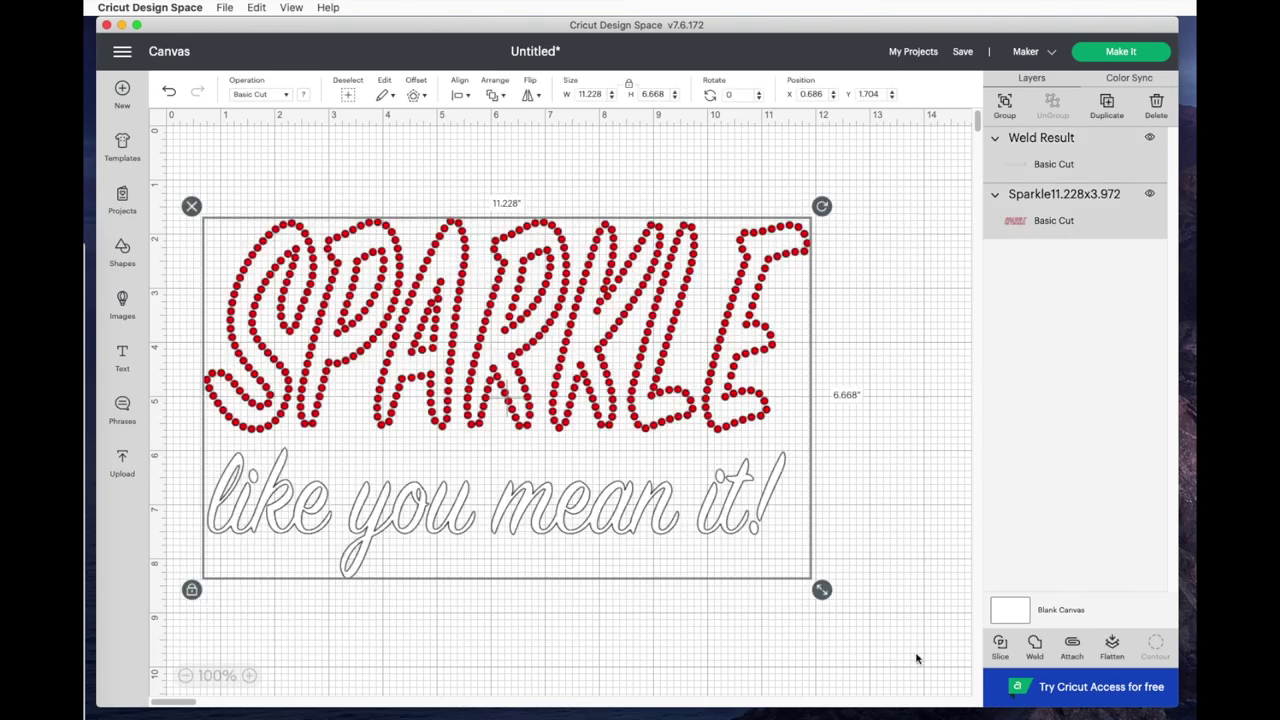
{"action": "left_click", "coordinate": [462, 96]}
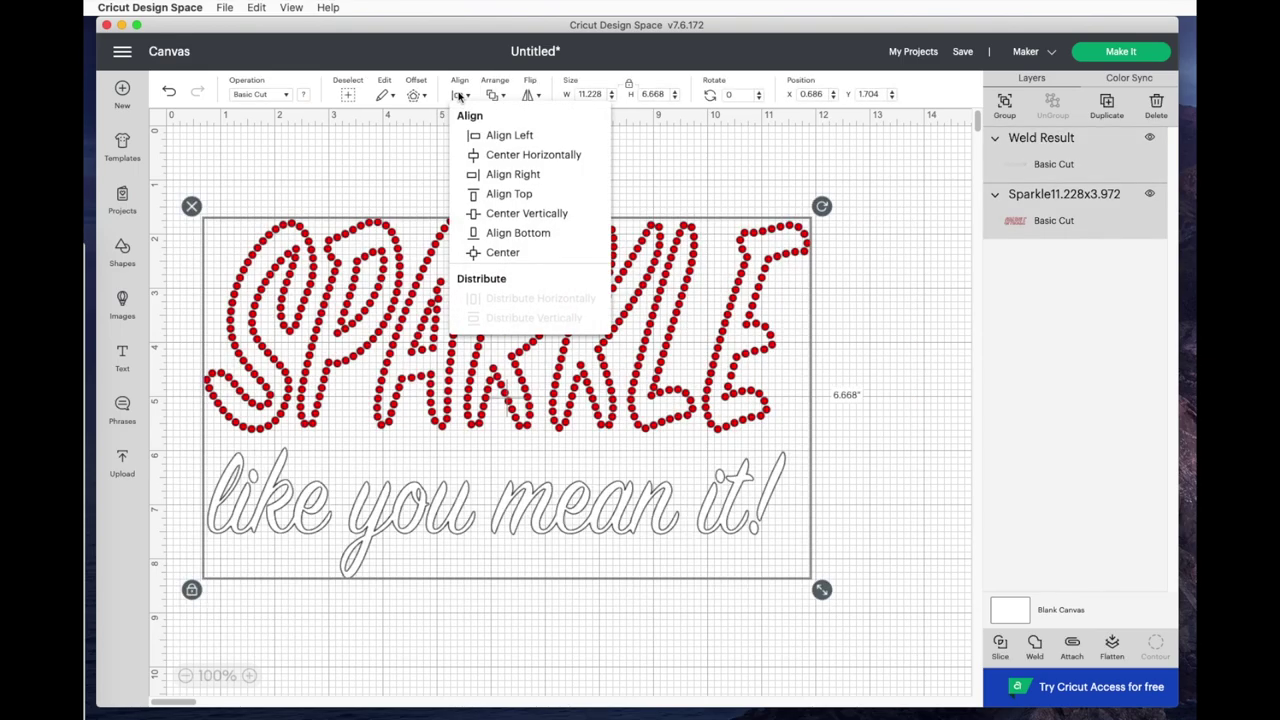
{"action": "left_click", "coordinate": [508, 157]}
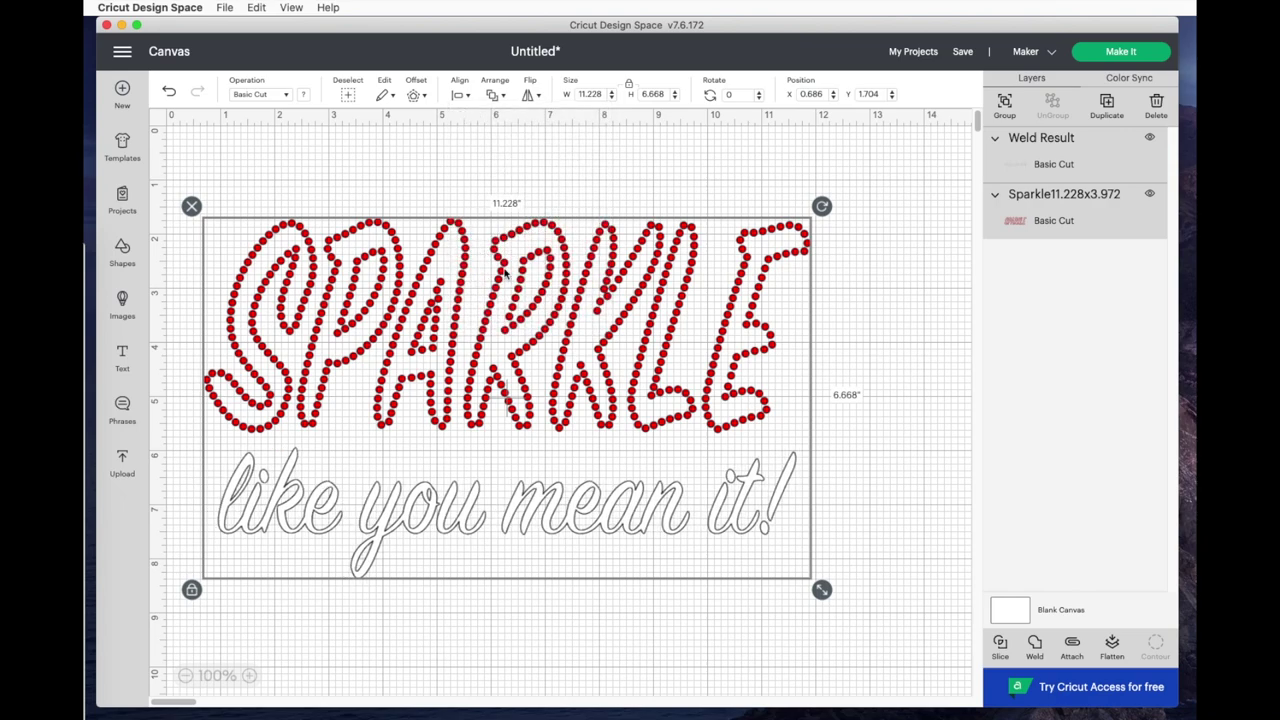
{"action": "left_click", "coordinate": [590, 651]}
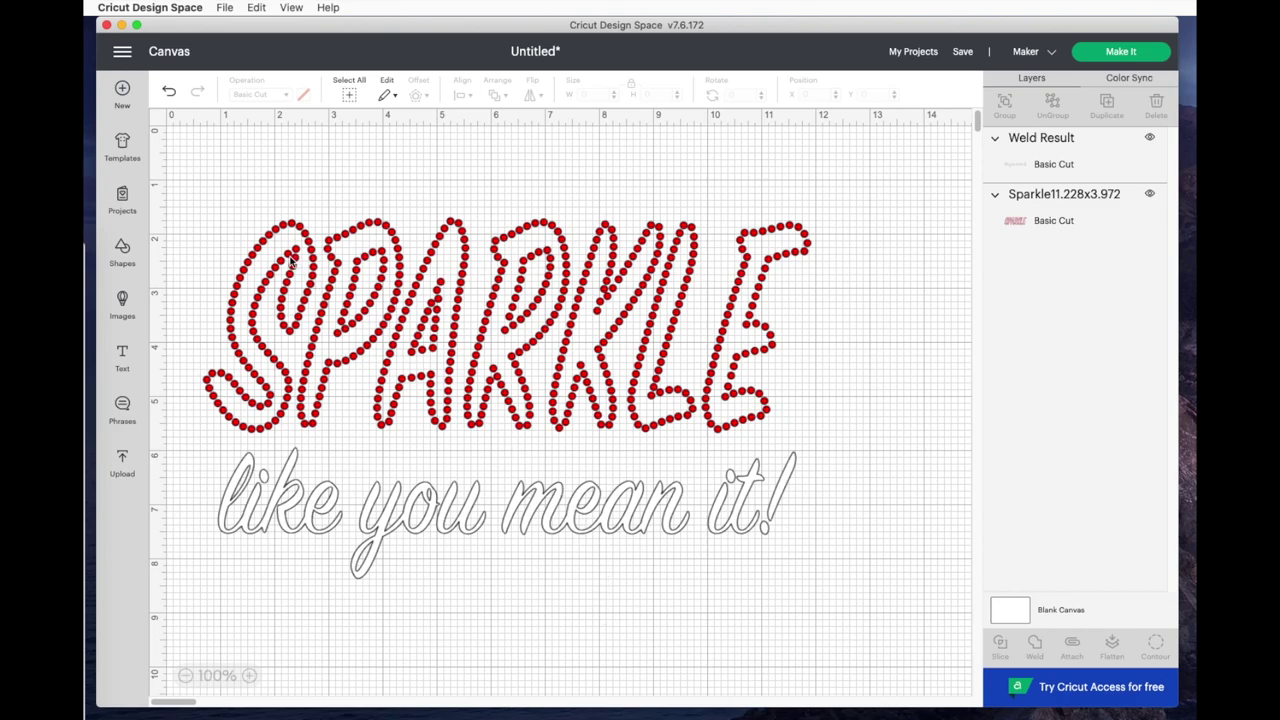
Examine the rhinestone circles of the SPARKLE lettering up close.
{"action": "scroll", "coordinate": [293, 278], "scroll_direction": "up", "scroll_amount": 5}
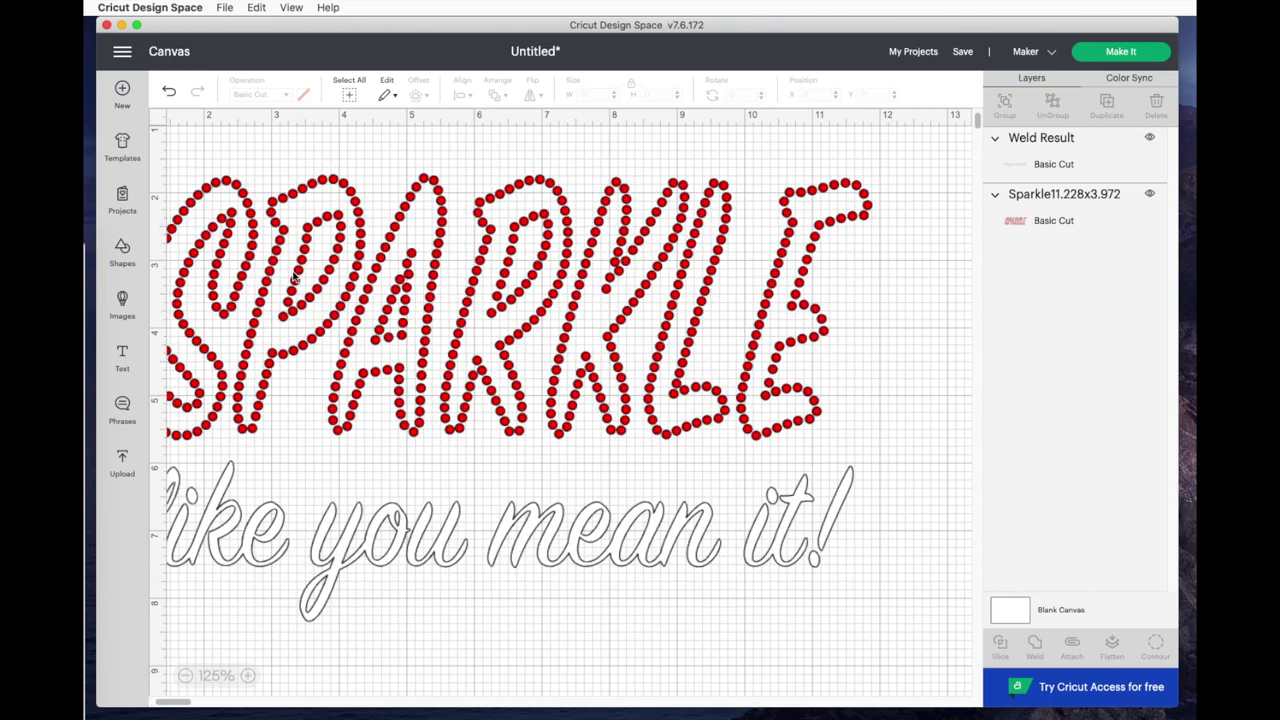
{"action": "scroll", "coordinate": [546, 332], "scroll_direction": "left", "scroll_amount": 5}
{"action": "scroll", "coordinate": [480, 350], "scroll_direction": "up", "scroll_amount": 4}
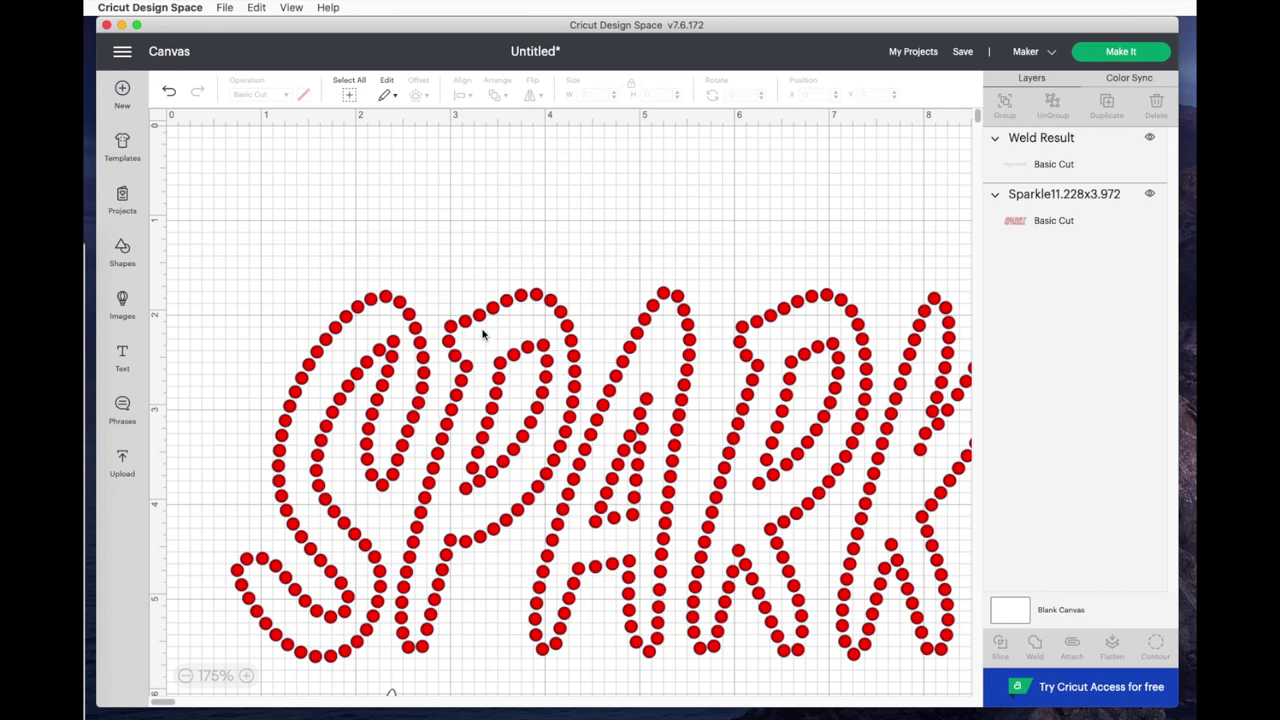
{"action": "scroll", "coordinate": [483, 335], "scroll_direction": "down", "scroll_amount": 2}
{"action": "scroll", "coordinate": [485, 336], "scroll_direction": "down", "scroll_amount": 1}
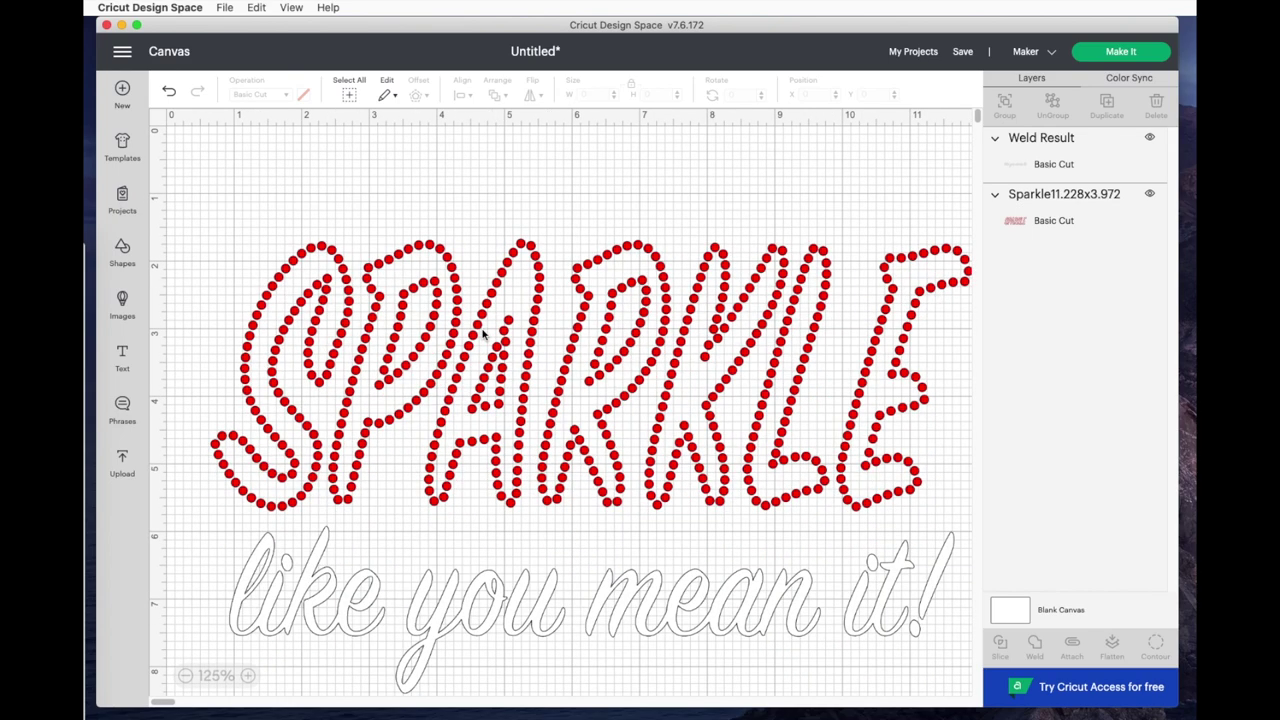
{"action": "scroll", "coordinate": [484, 336], "scroll_direction": "down", "scroll_amount": 1}
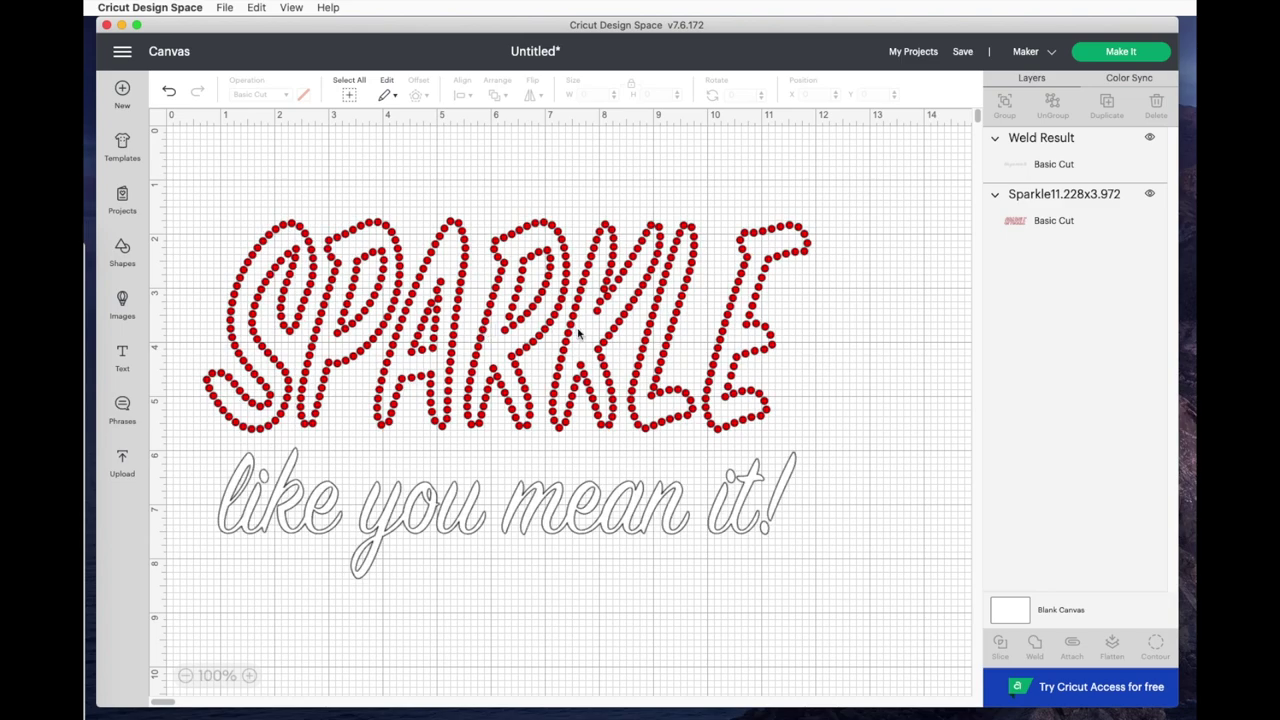
Flip the welded "like you mean it!" text horizontally so it is mirrored for cutting.
{"action": "left_click", "coordinate": [590, 508]}
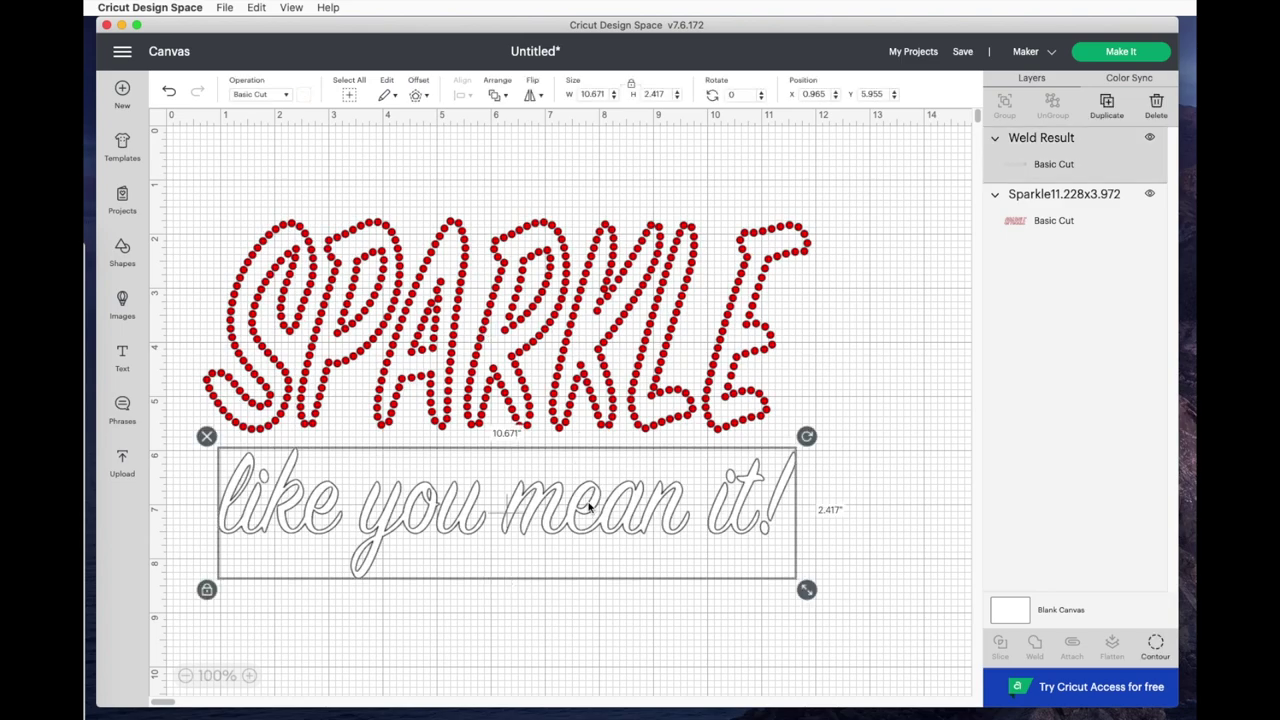
{"action": "left_click", "coordinate": [530, 96]}
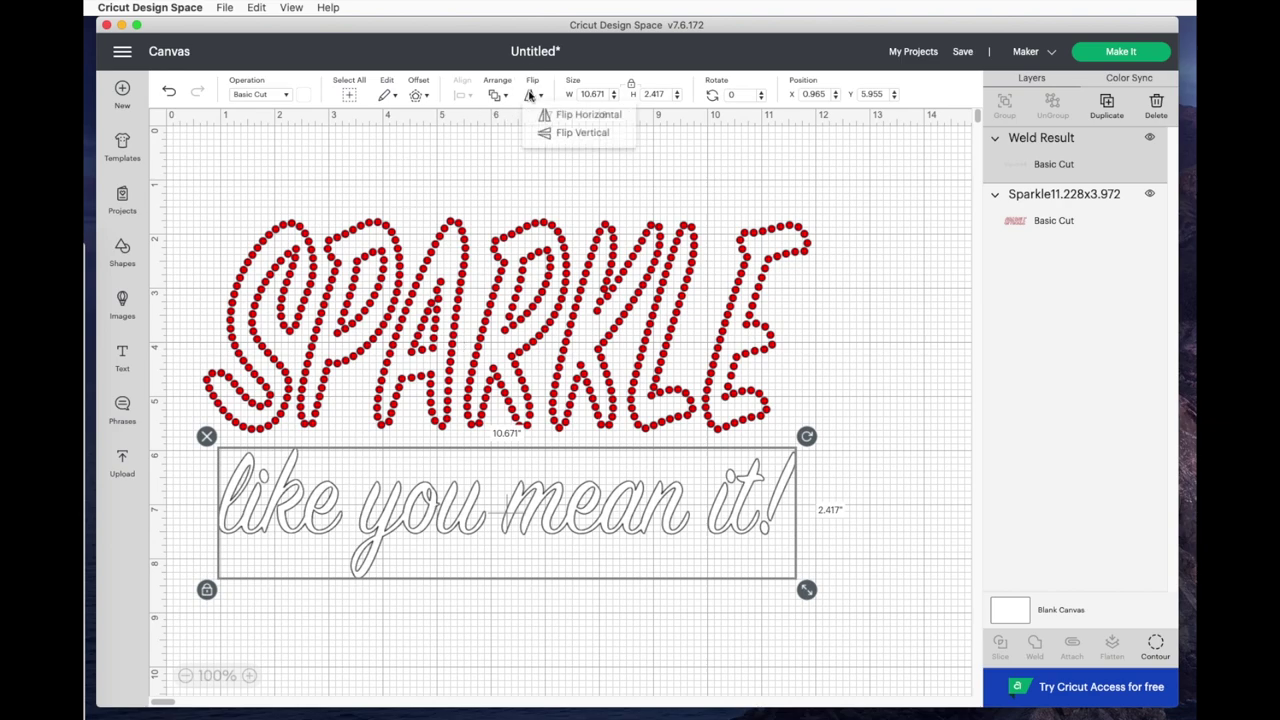
{"action": "left_click", "coordinate": [587, 116]}
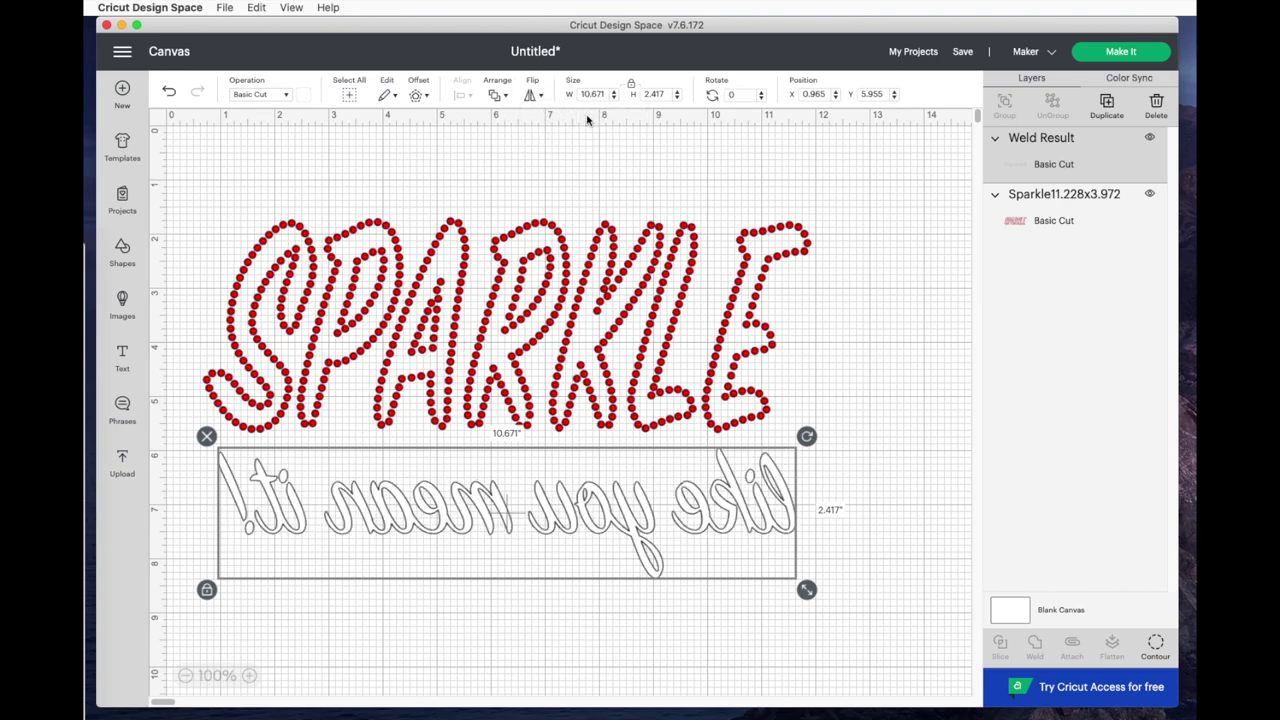
Send the project to the mat preview and shift SPARKLE about 1 in down on the second mat.
{"action": "left_click", "coordinate": [1117, 52]}
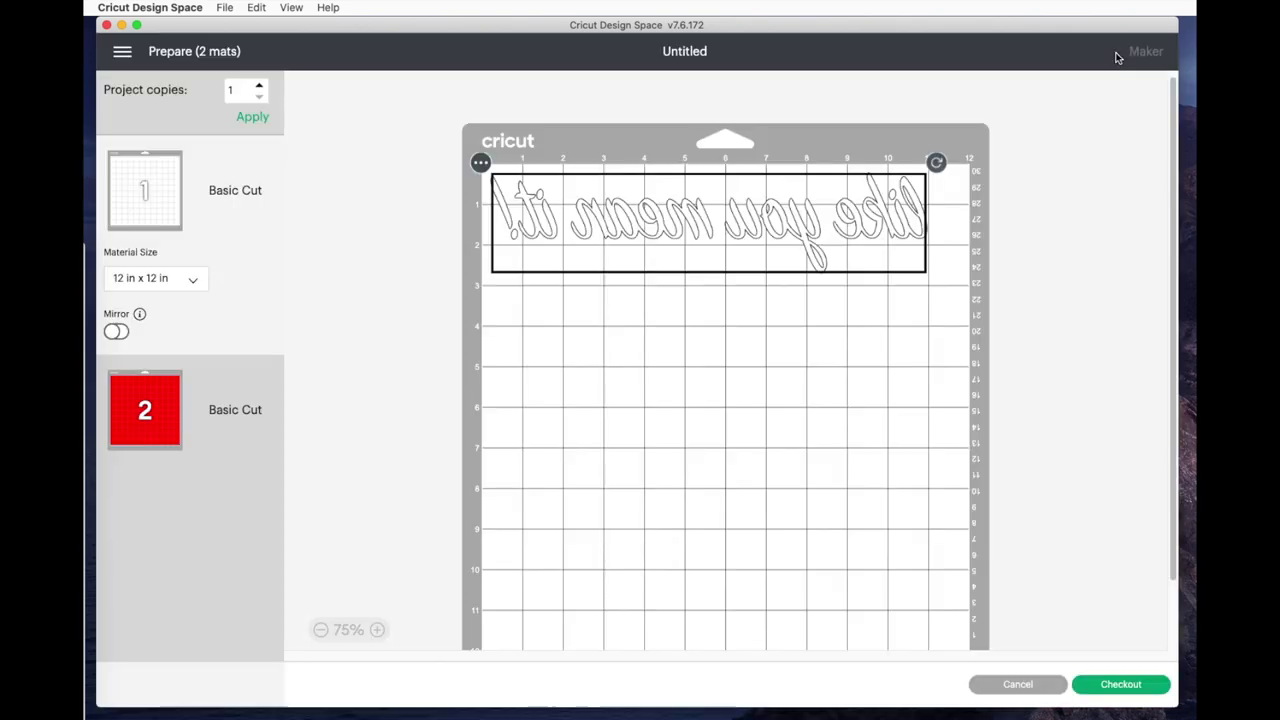
{"action": "left_click", "coordinate": [152, 404]}
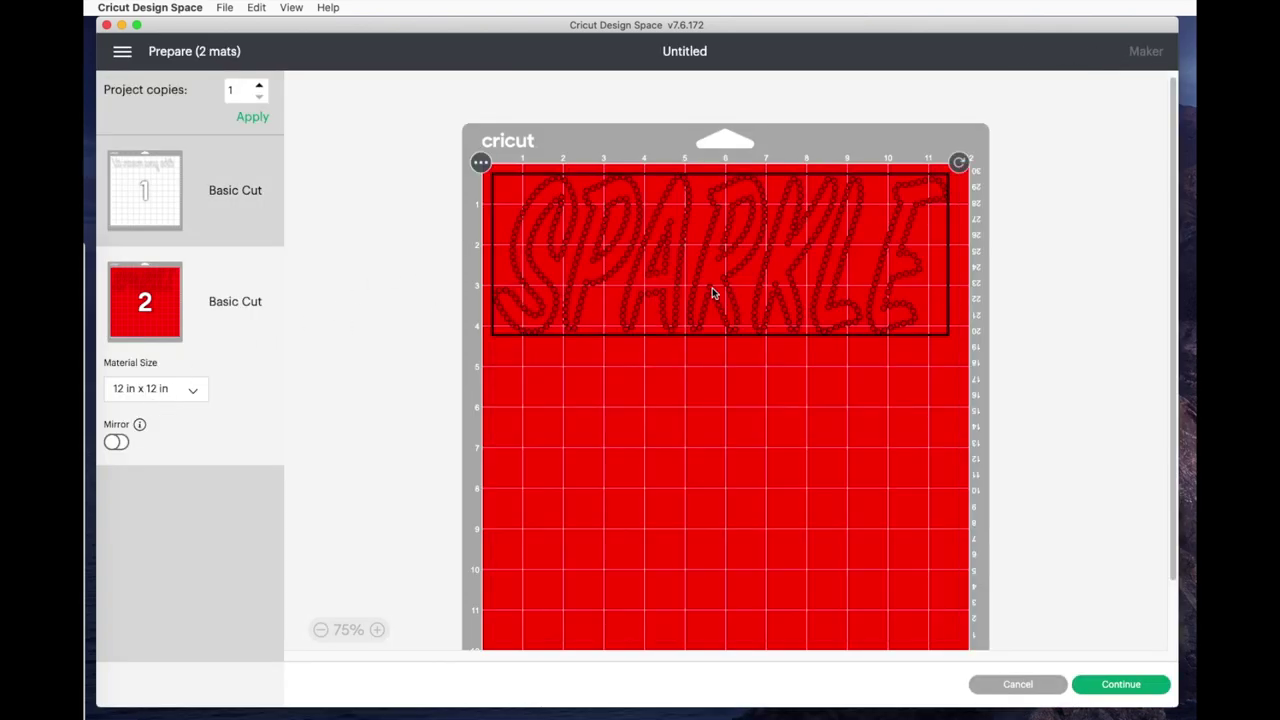
{"action": "left_click_drag", "start_coordinate": [713, 293], "coordinate": [717, 326]}
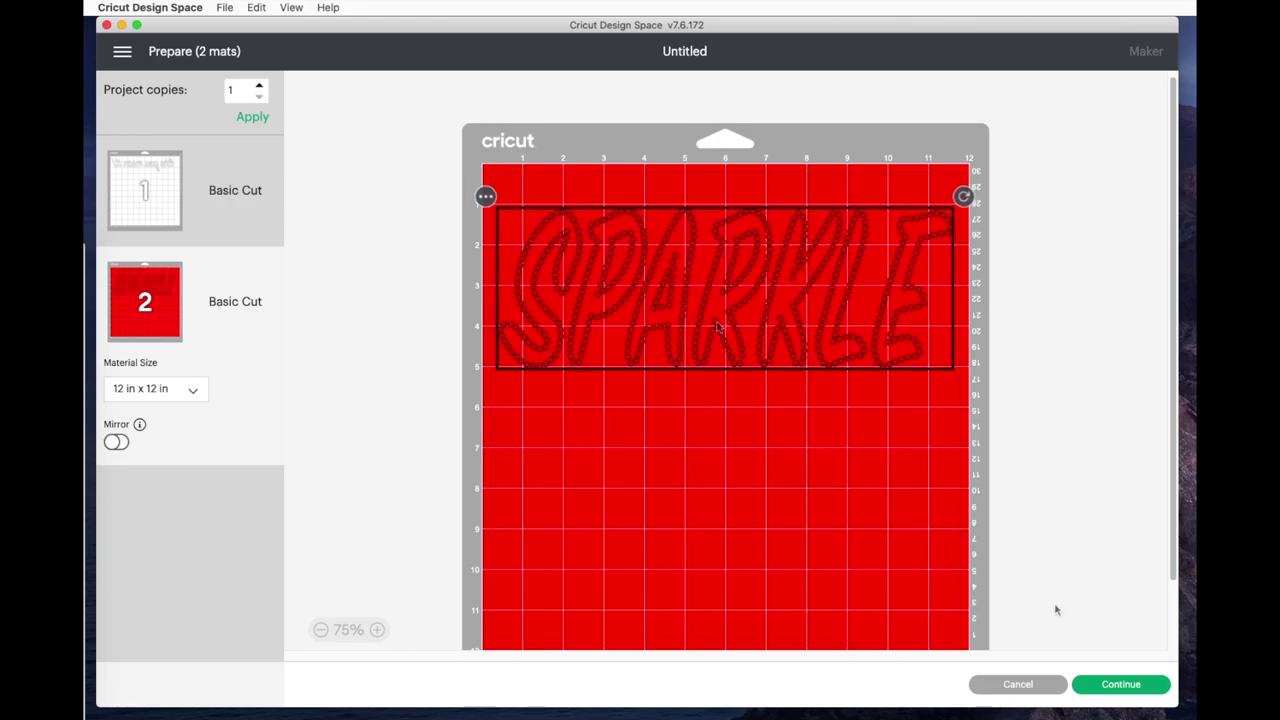
Continue to the cutting setup for the second mat and search all base materials for "rhinestone".
{"action": "left_click", "coordinate": [1124, 686]}
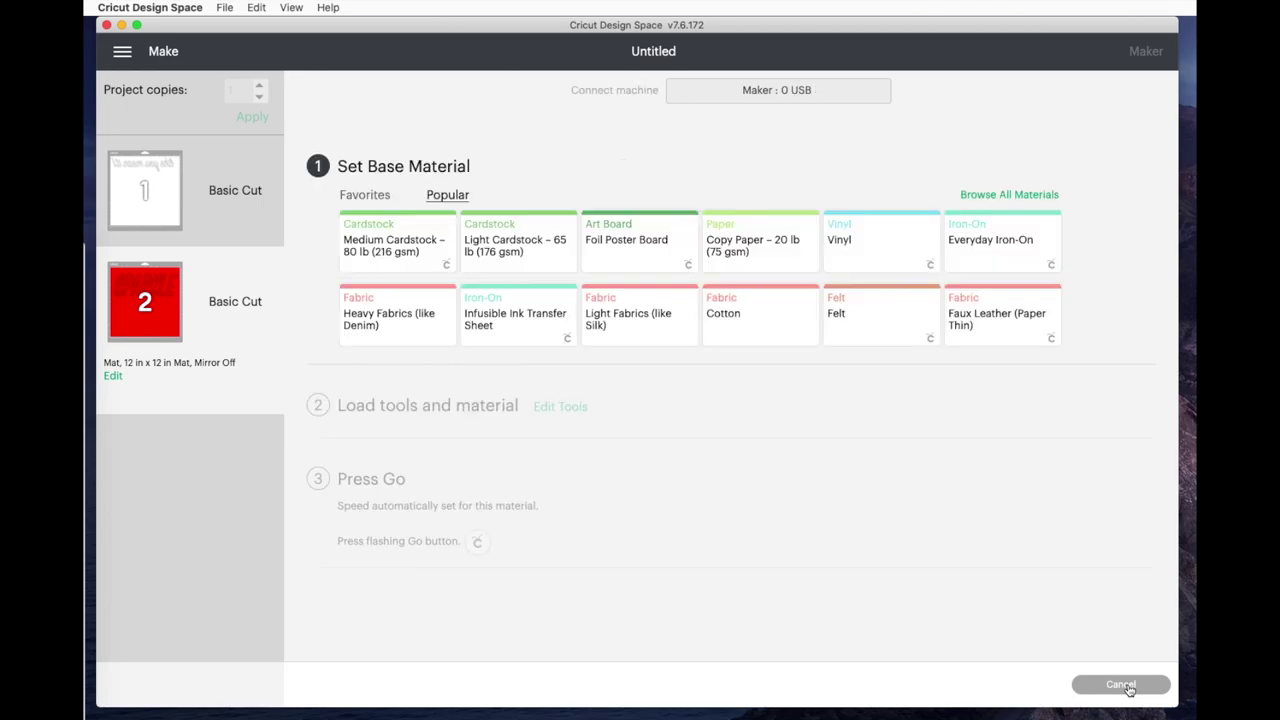
{"action": "left_click", "coordinate": [1001, 196]}
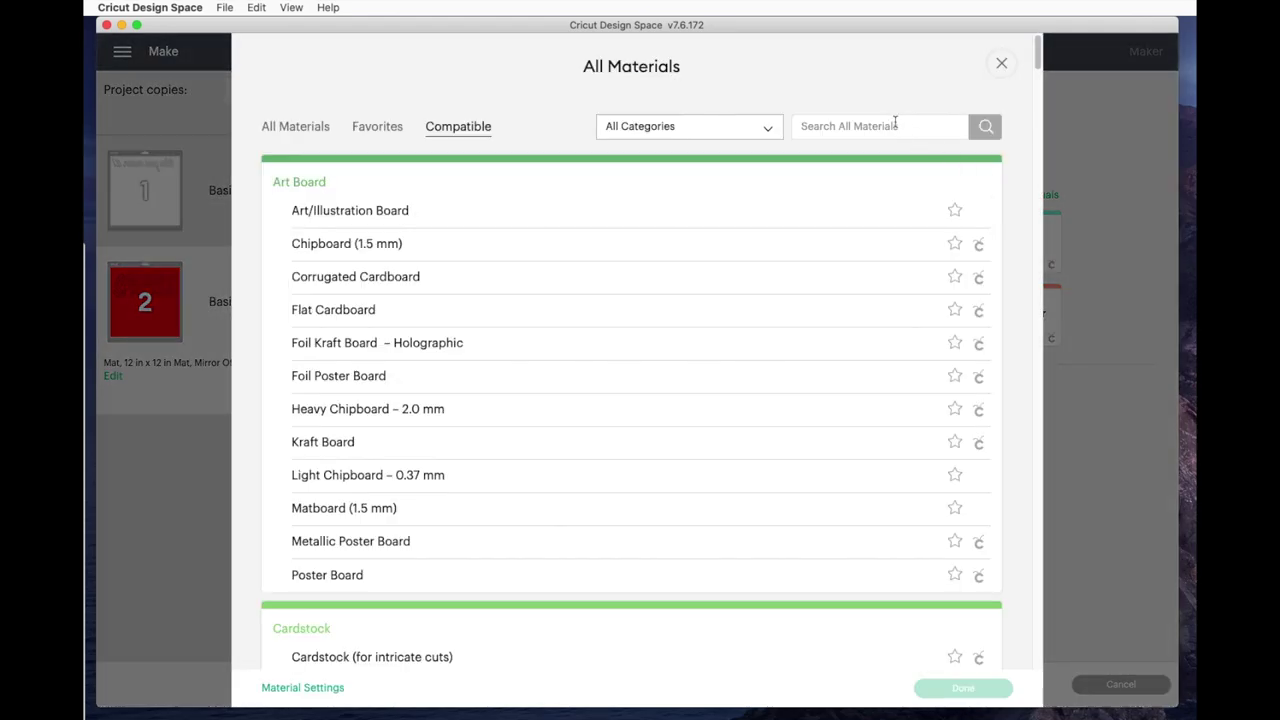
{"action": "left_click", "coordinate": [890, 126]}
{"action": "type", "text": "rhin"}
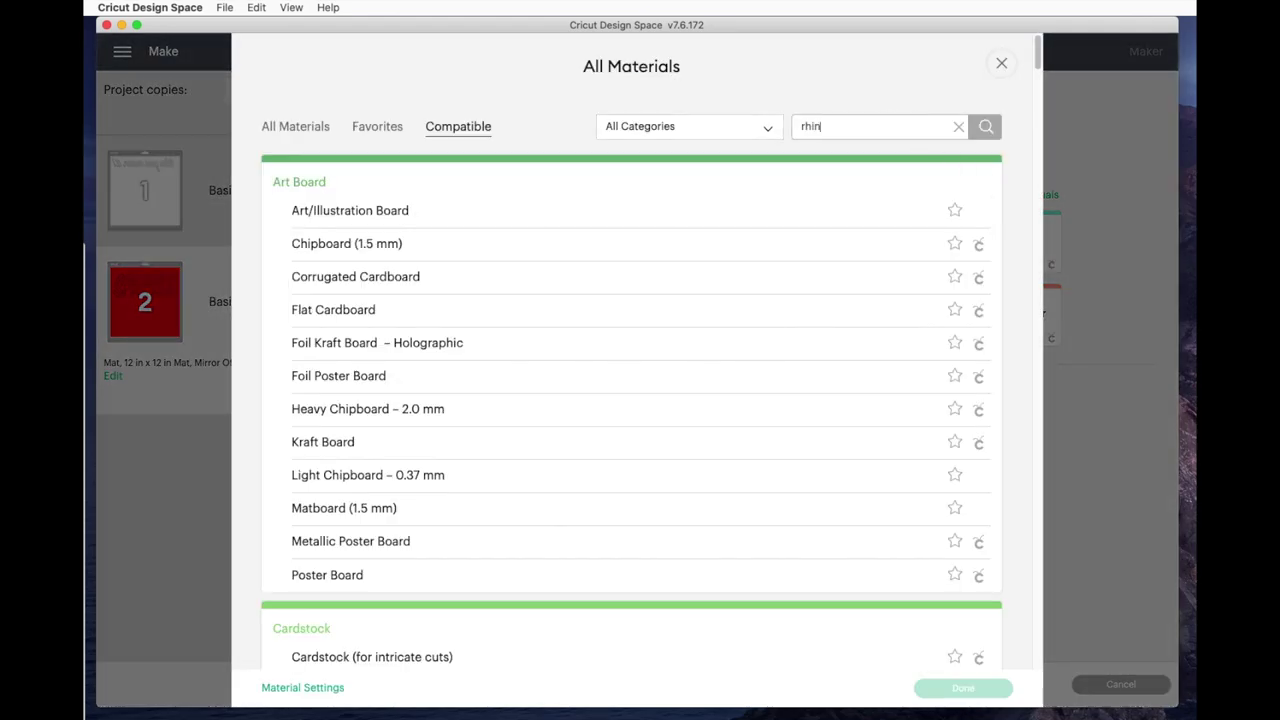
{"action": "type", "text": "estone"}
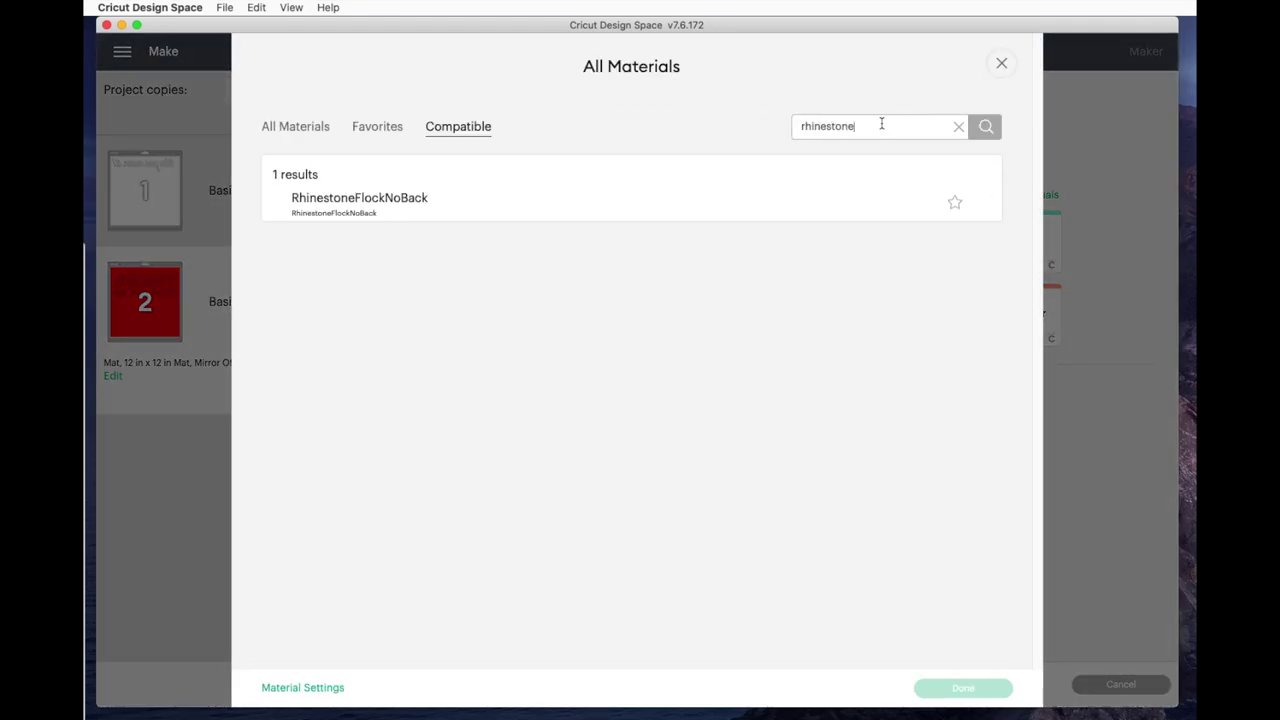
Open the custom material settings and look through the listed cut pressures, multi-cut values and blade types.
{"action": "left_click", "coordinate": [302, 688]}
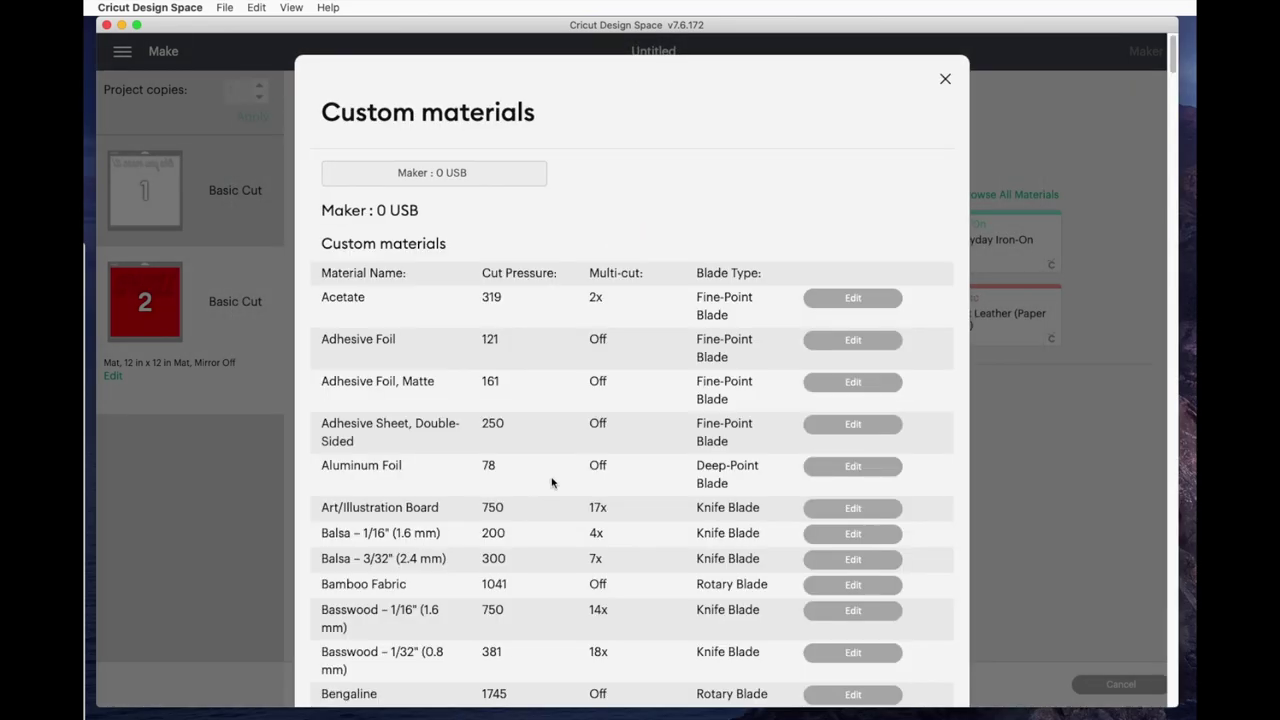
{"action": "scroll", "coordinate": [558, 479], "scroll_direction": "down", "scroll_amount": 10}
{"action": "scroll", "coordinate": [558, 479], "scroll_direction": "down", "scroll_amount": 20}
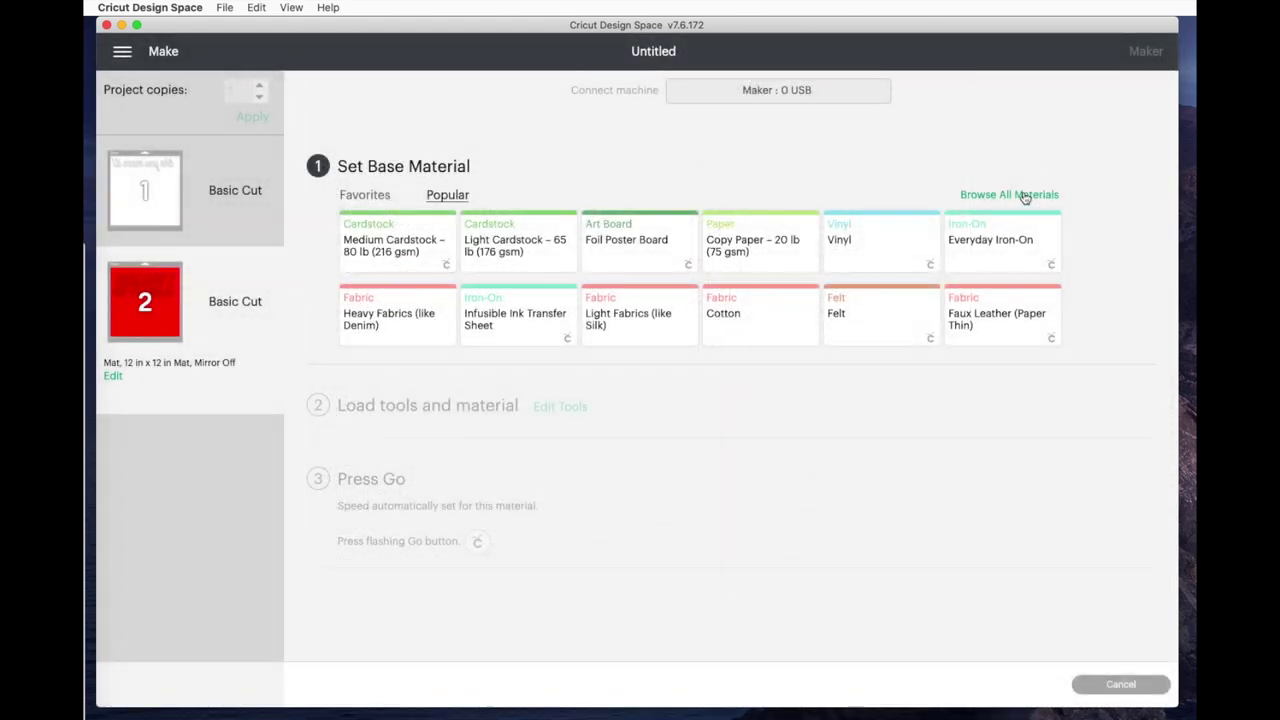
Search the base materials for "rhinestone" and set RhinestoneFlockNoBack as the material for the SPARKLE mat.
{"action": "left_click", "coordinate": [1020, 195]}
{"action": "left_click", "coordinate": [836, 122]}
{"action": "type", "text": "rhinestone"}
{"action": "left_click", "coordinate": [400, 200]}
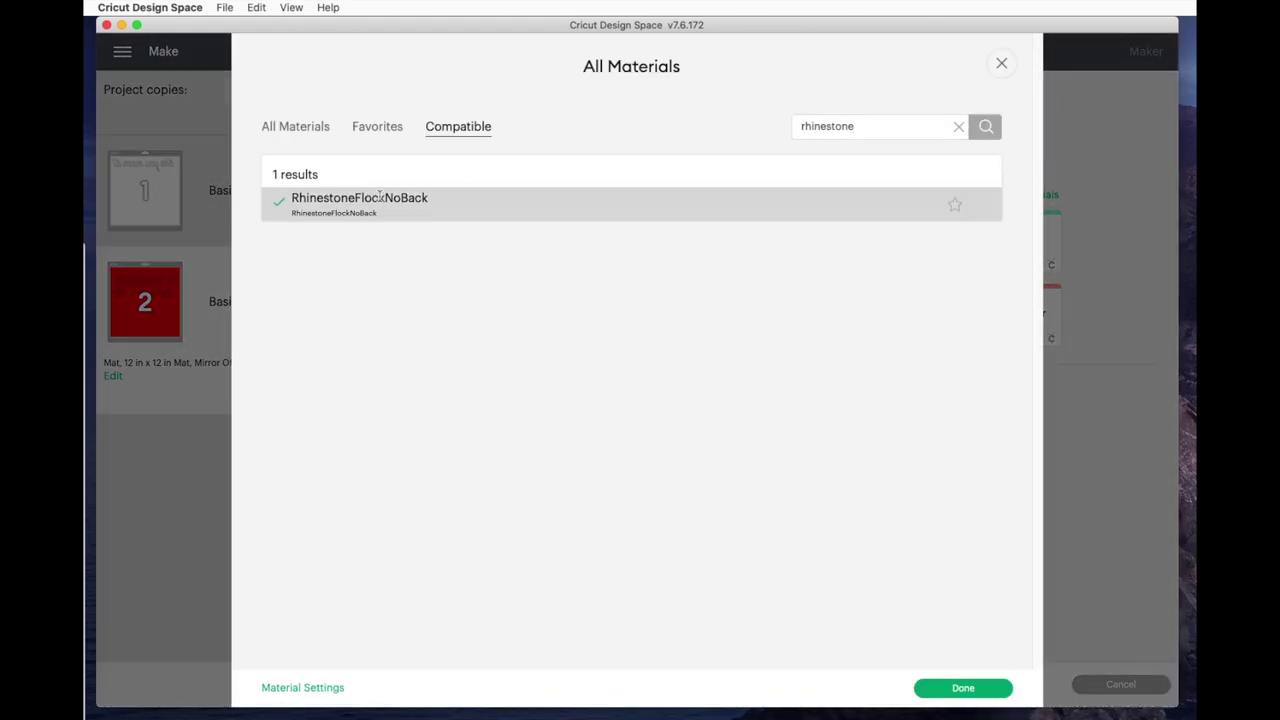
{"action": "left_click", "coordinate": [976, 690]}
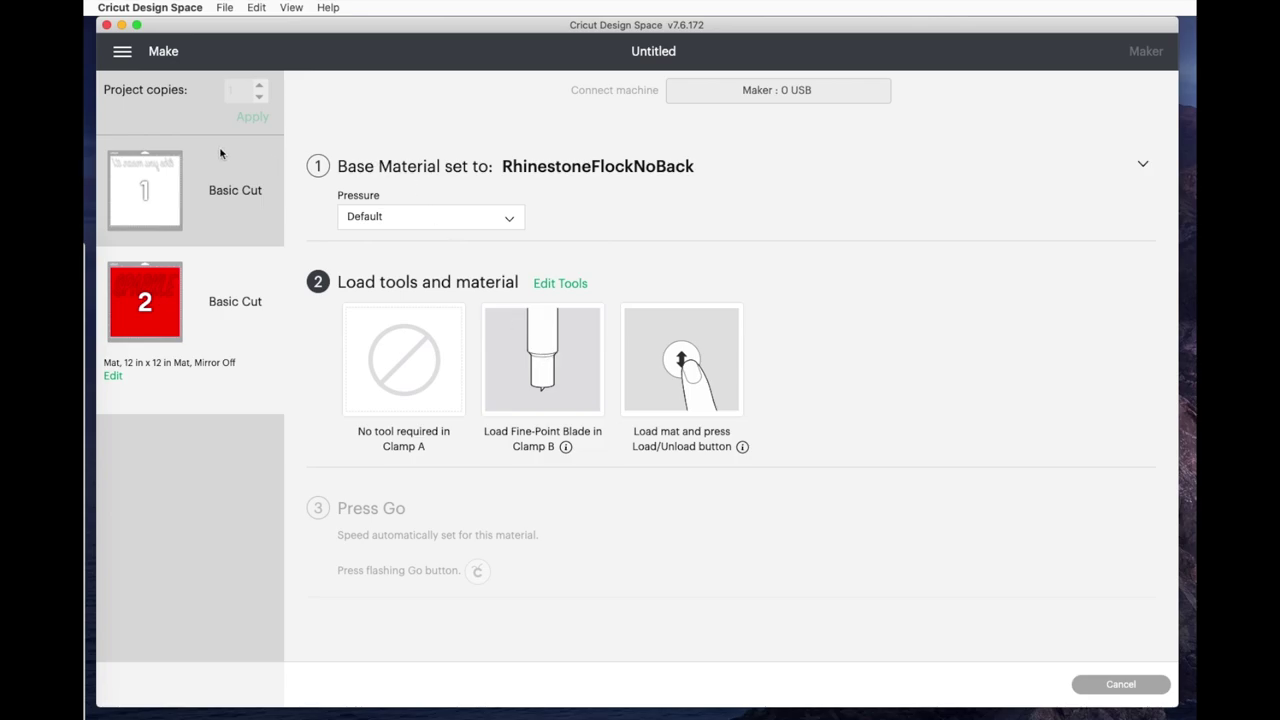
{"action": "mouse_move", "coordinate": [137, 189]}
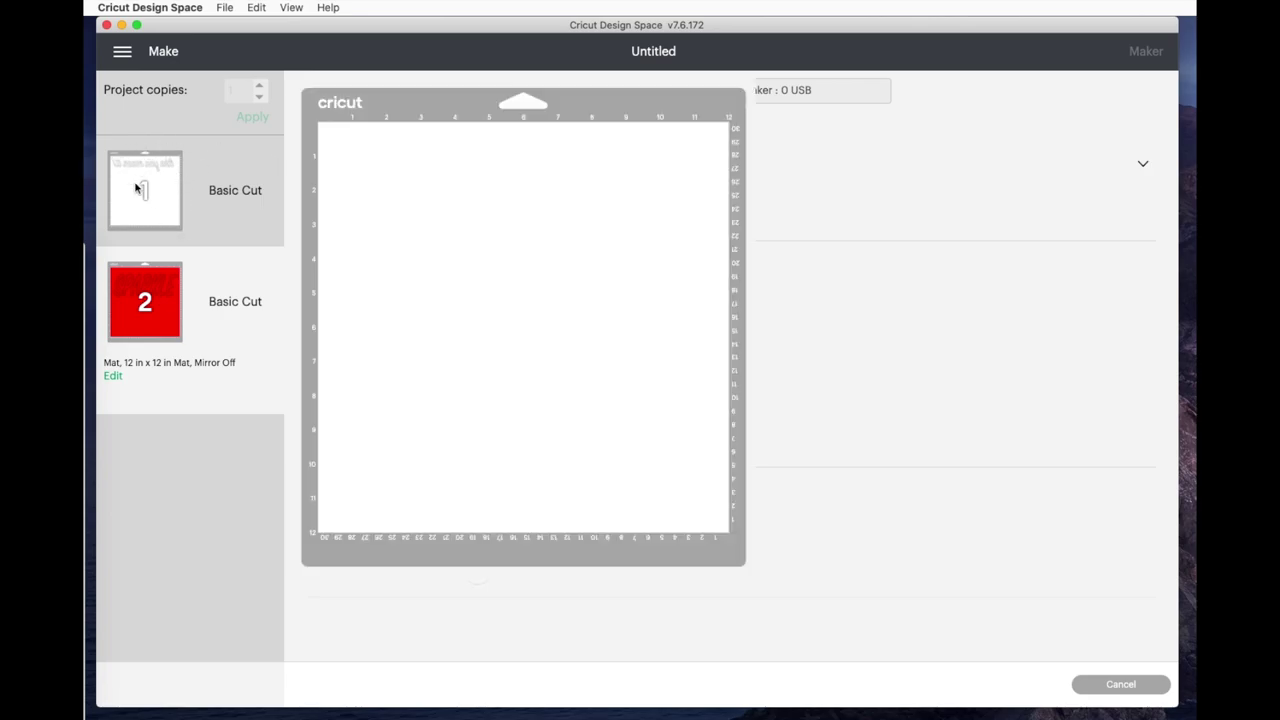